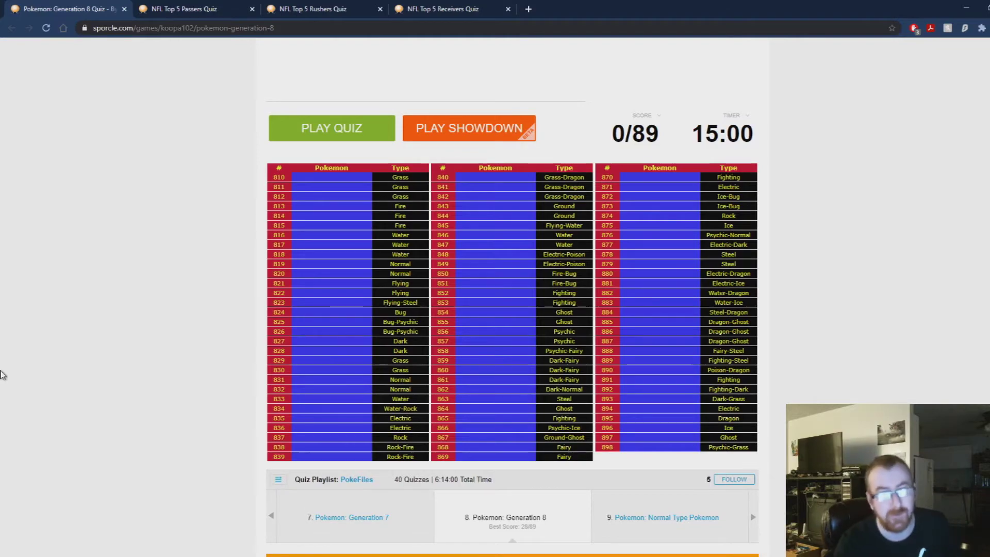
pyautogui.scroll(4, 3, 364)
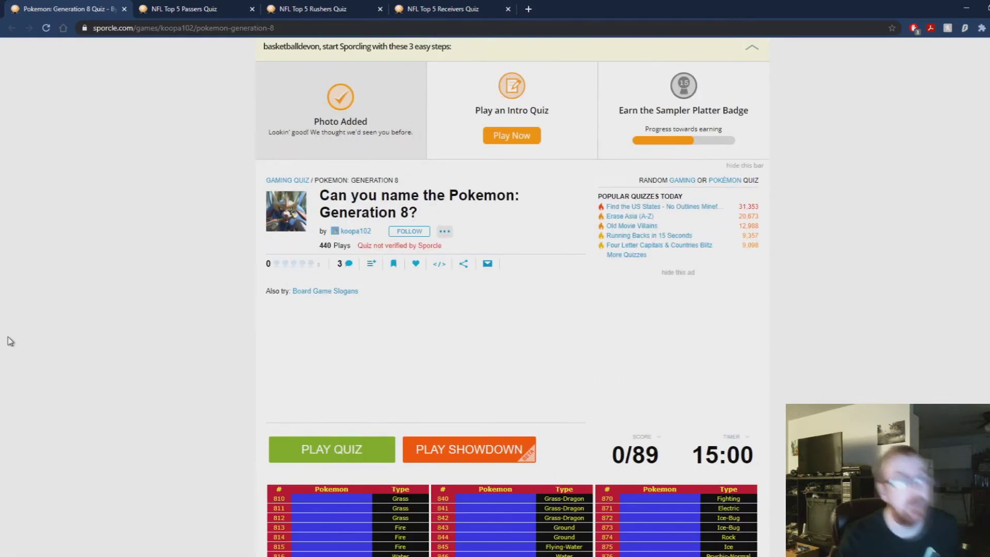
pyautogui.scroll(-2, 3, 298)
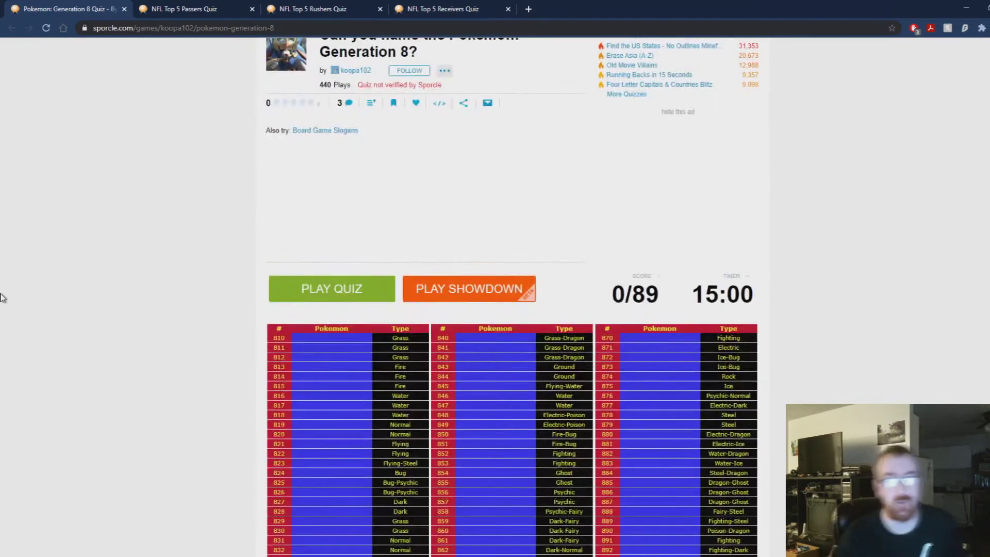
pyautogui.scroll(-3, 133, 123)
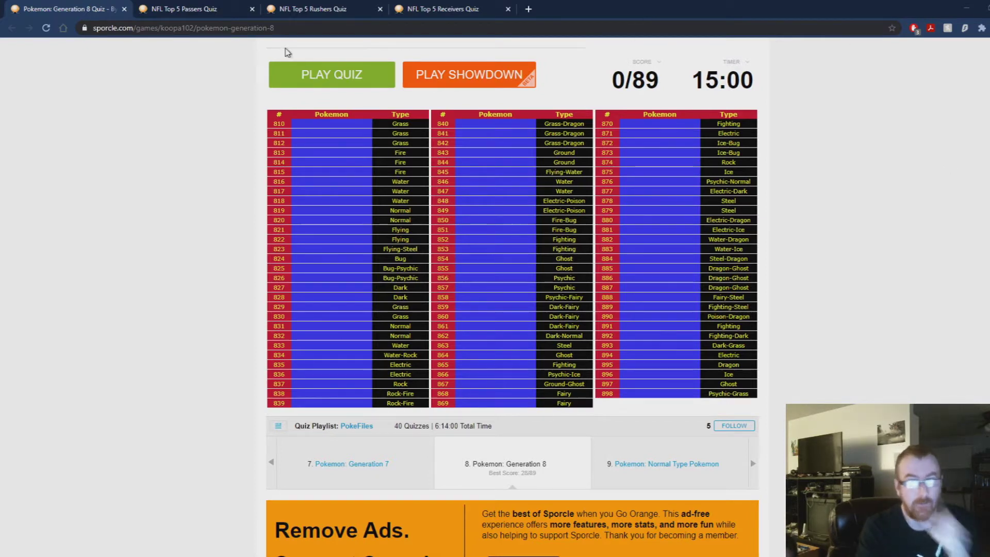
# Step: Start the Pokemon: Generation 8 quiz with Play Quiz, starting the 15:00 timer
pyautogui.click(324, 75)
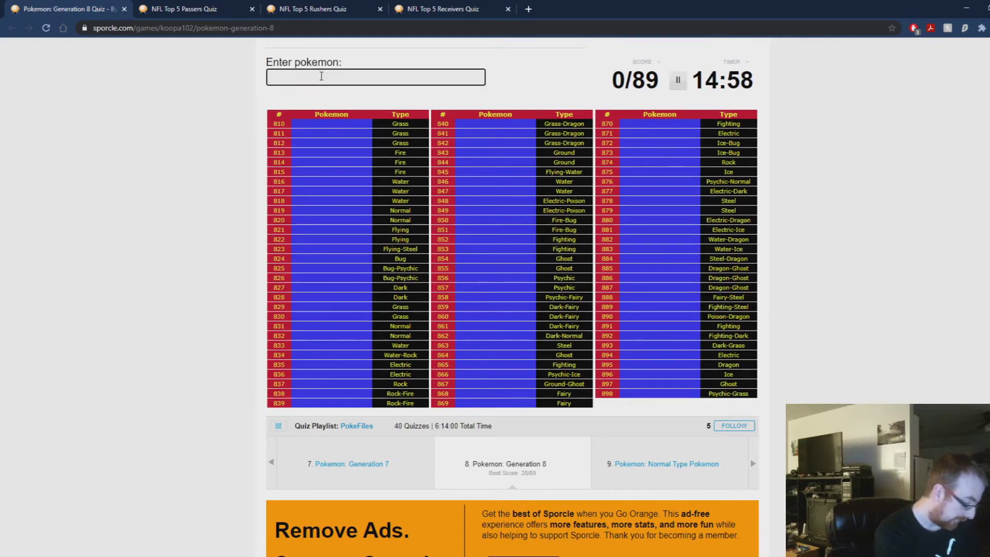
pyautogui.write('eterna')
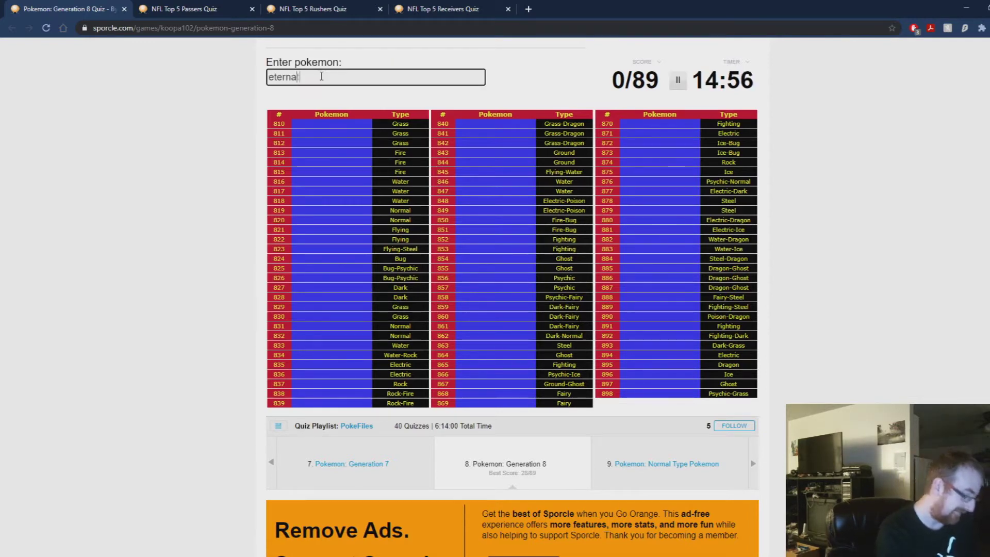
pyautogui.write('tus')
pyautogui.write('ama')
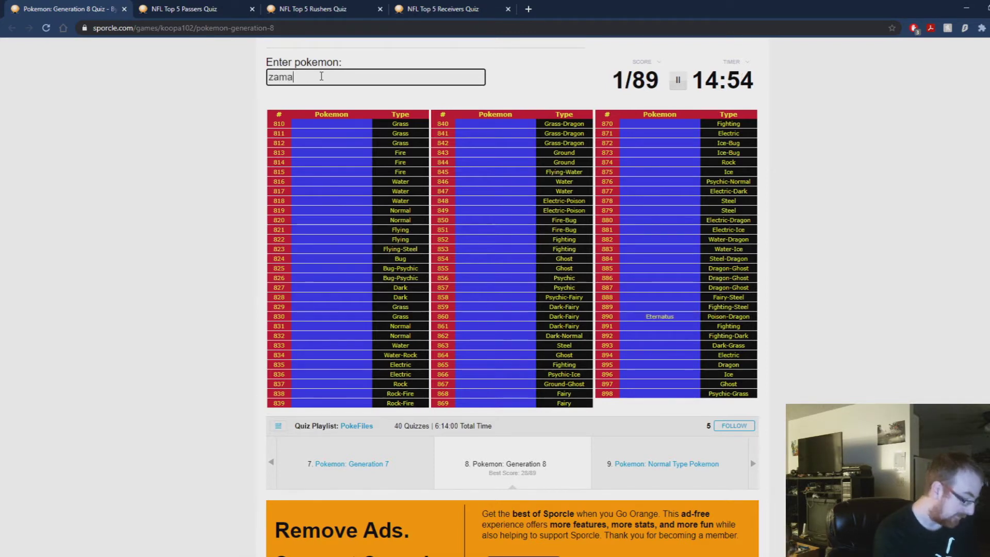
pyautogui.write('zenta')
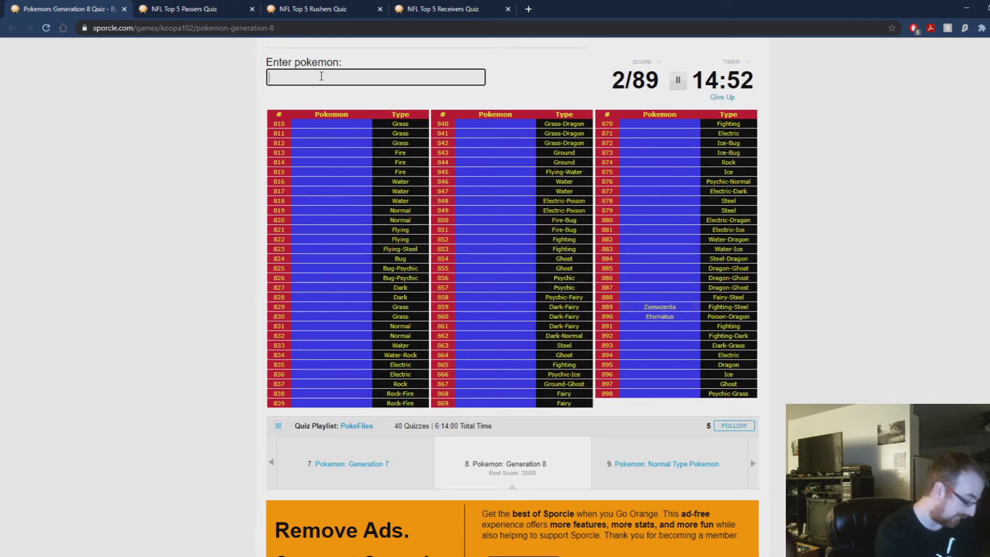
pyautogui.write('zacain')
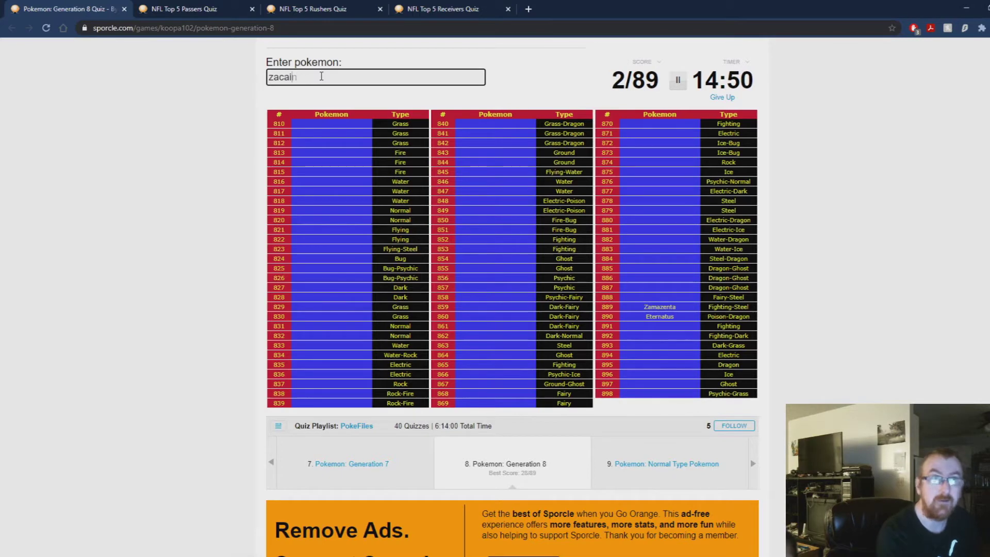
# Step: Enter Eternatus, Zamazenta, Zacian, Zarude, Regidrago and Regieleki, fixing misspellings until accepted
pyautogui.press('BackSpace')
pyautogui.press('BackSpace')
pyautogui.press('BackSpace')
pyautogui.write('ian')
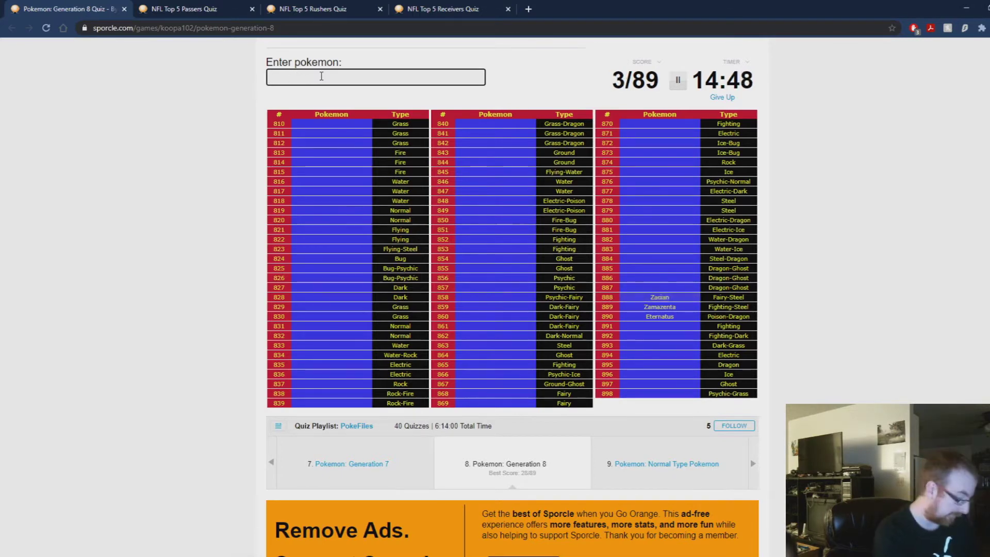
pyautogui.write('zude')
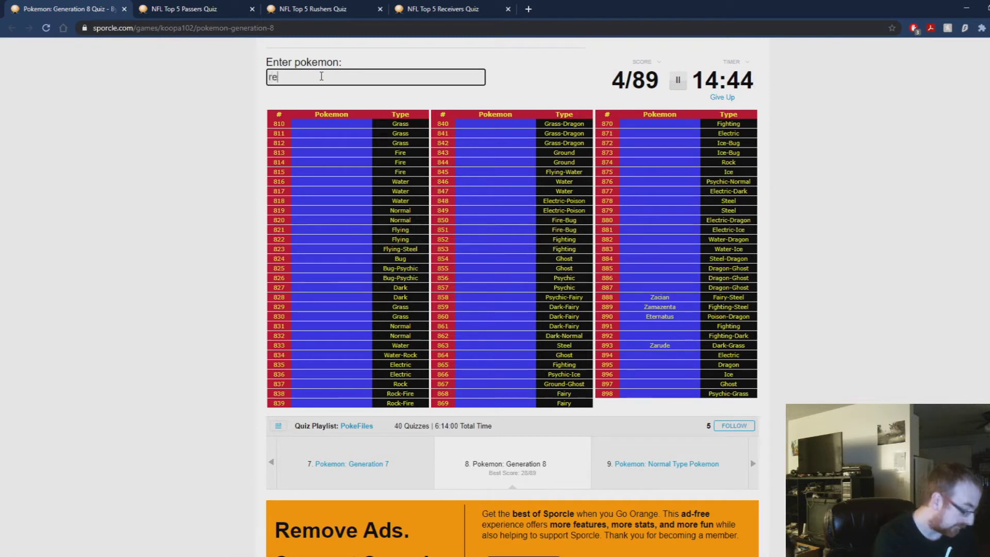
pyautogui.write('gi')
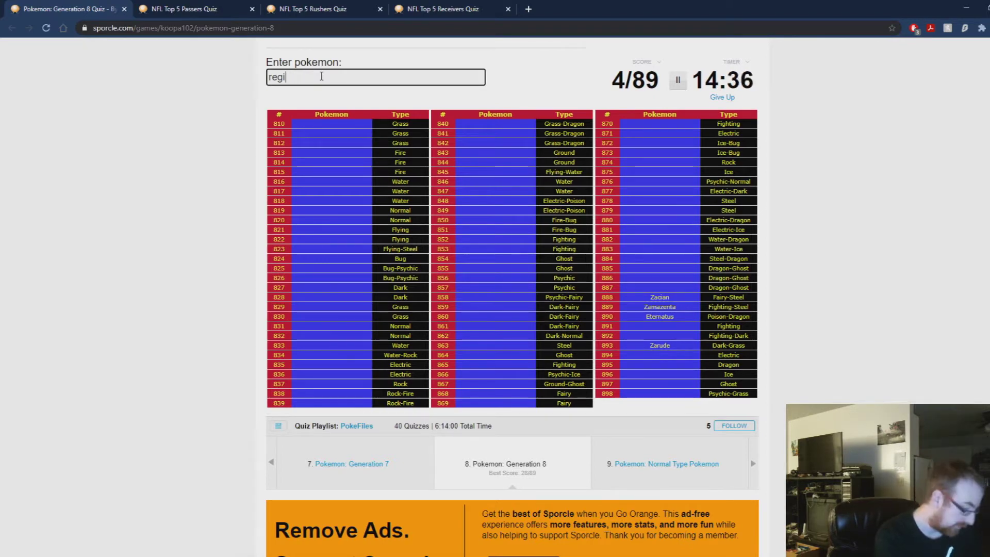
pyautogui.write('elecki')
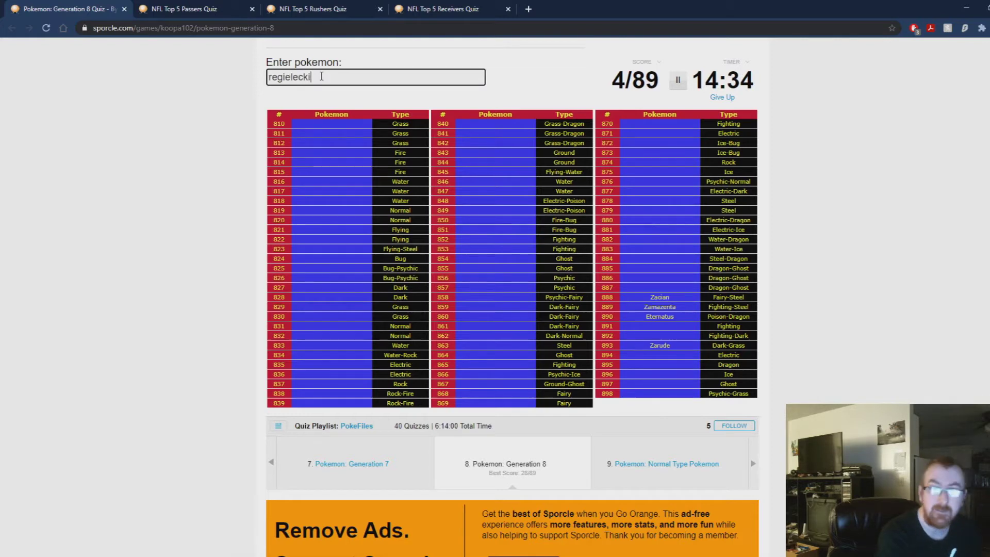
pyautogui.press('BackSpace')
pyautogui.press('BackSpace')
pyautogui.press('BackSpace')
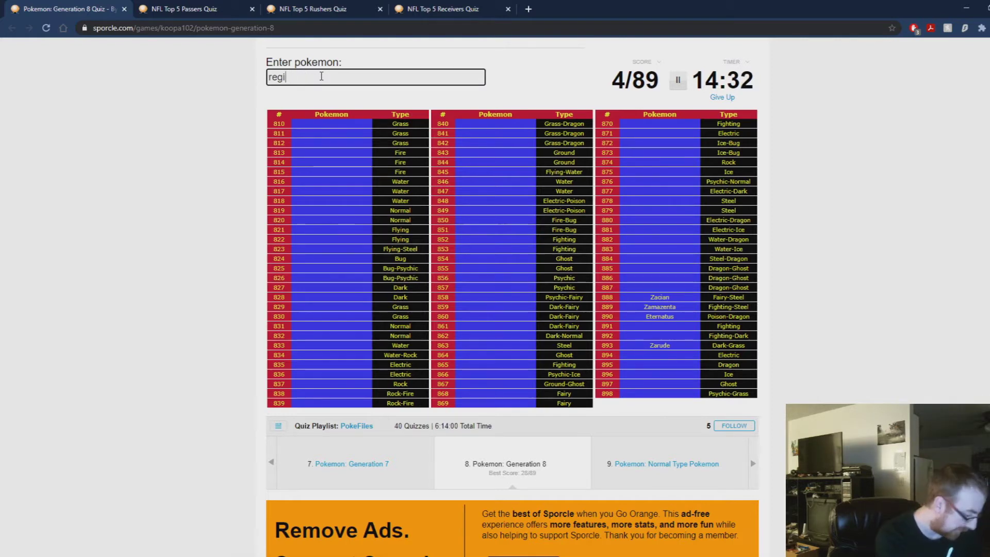
pyautogui.press('BackSpace')
pyautogui.write('eleck')
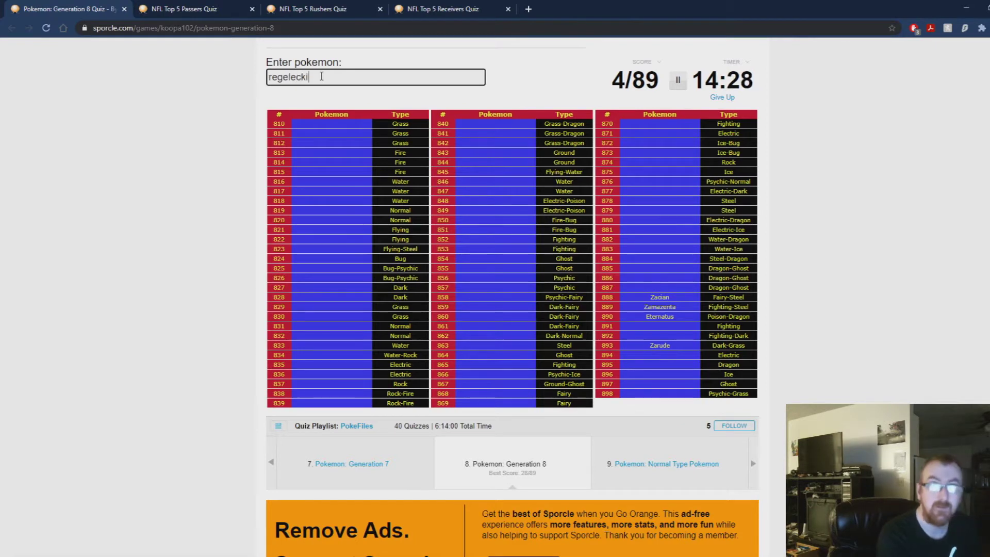
pyautogui.press('BackSpace')
pyautogui.write('regi')
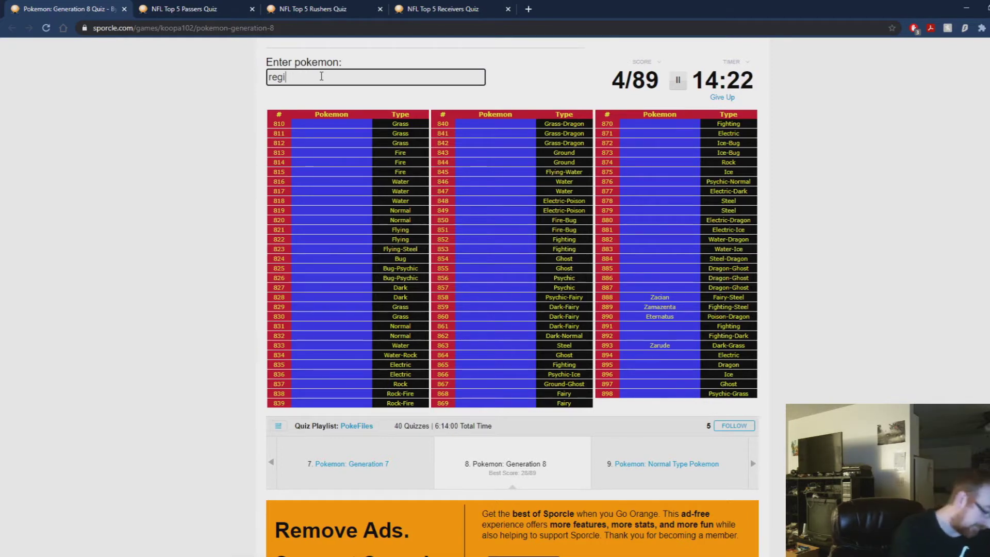
pyautogui.write('lecki')
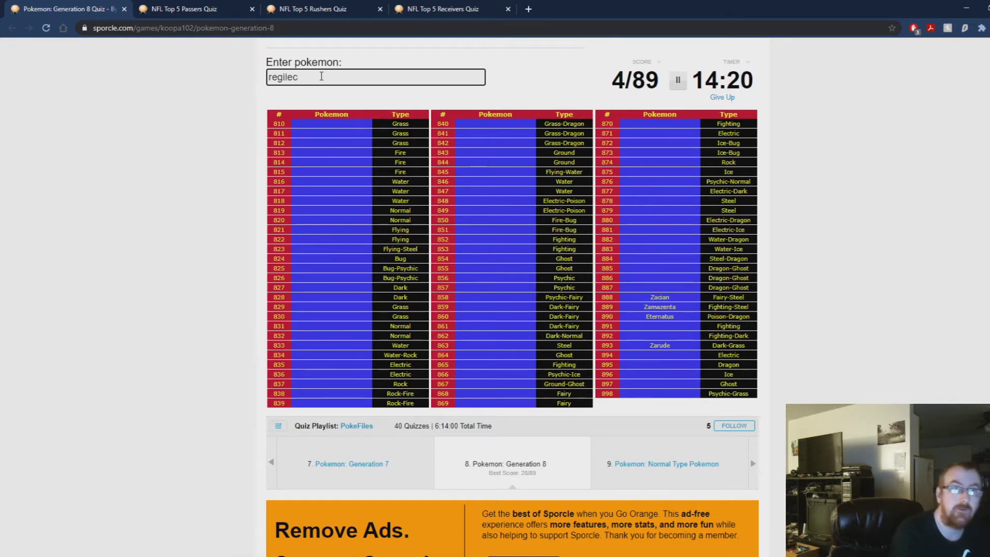
pyautogui.press('BackSpace')
pyautogui.press('BackSpace')
pyautogui.press('BackSpace')
pyautogui.write('r')
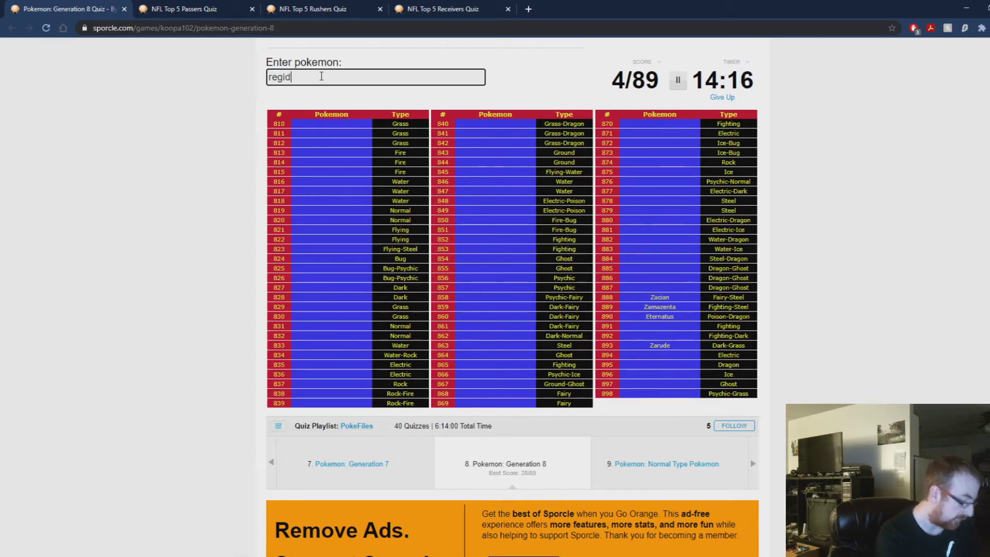
pyautogui.write('rago')
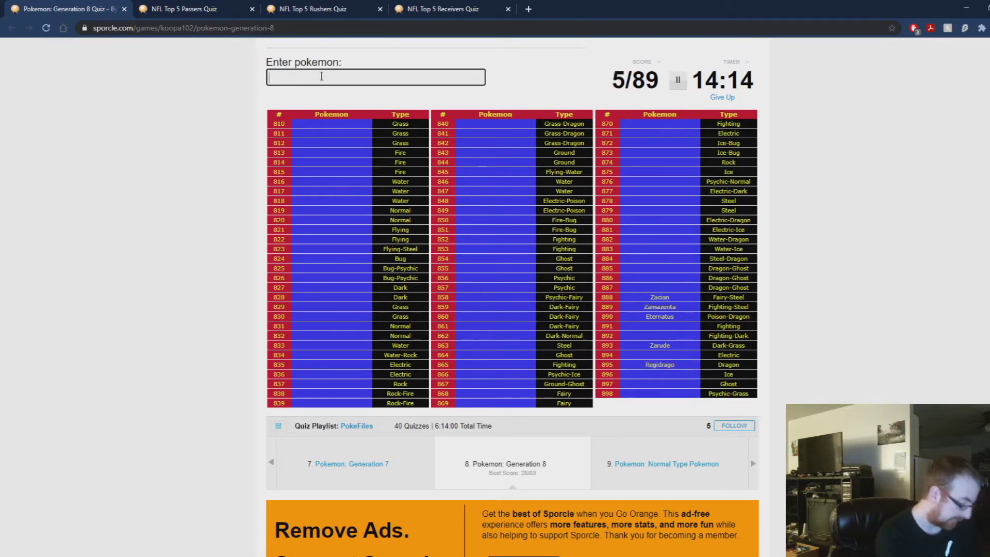
pyautogui.write('regi')
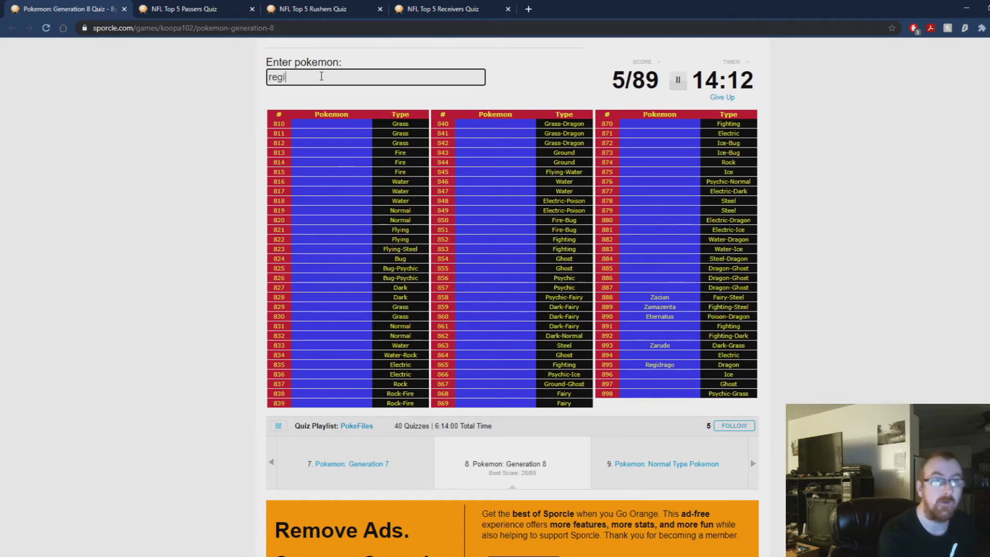
pyautogui.write('el')
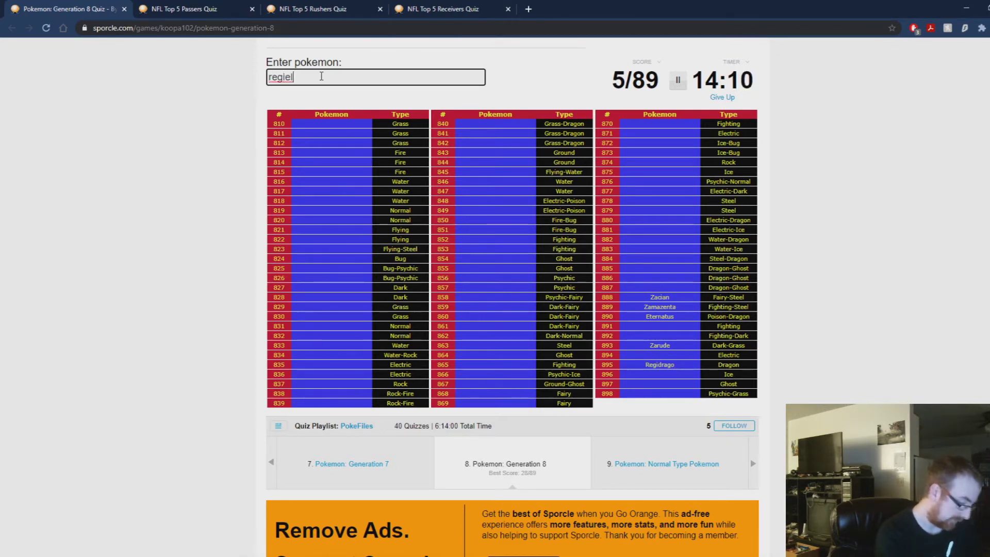
pyautogui.write('eki')
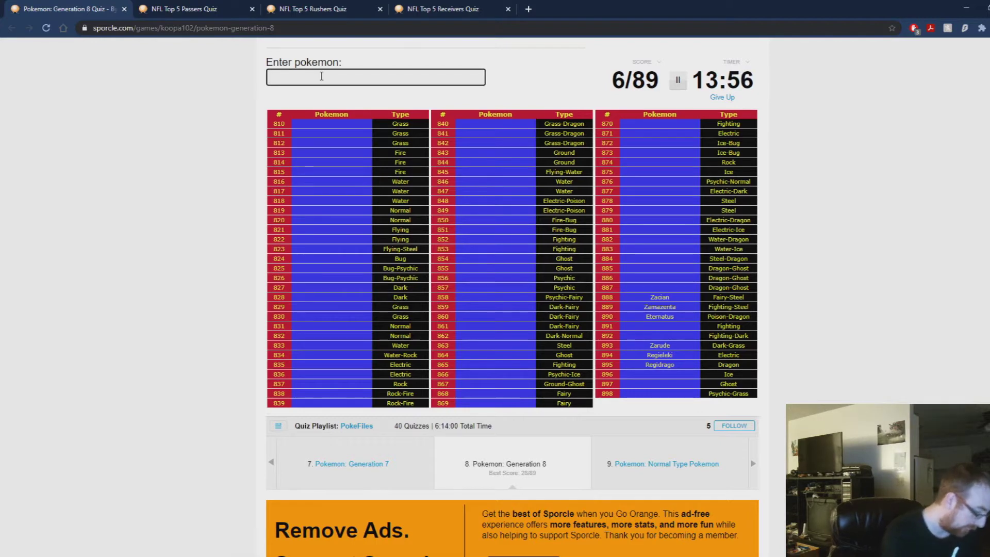
pyautogui.write('cubfu')
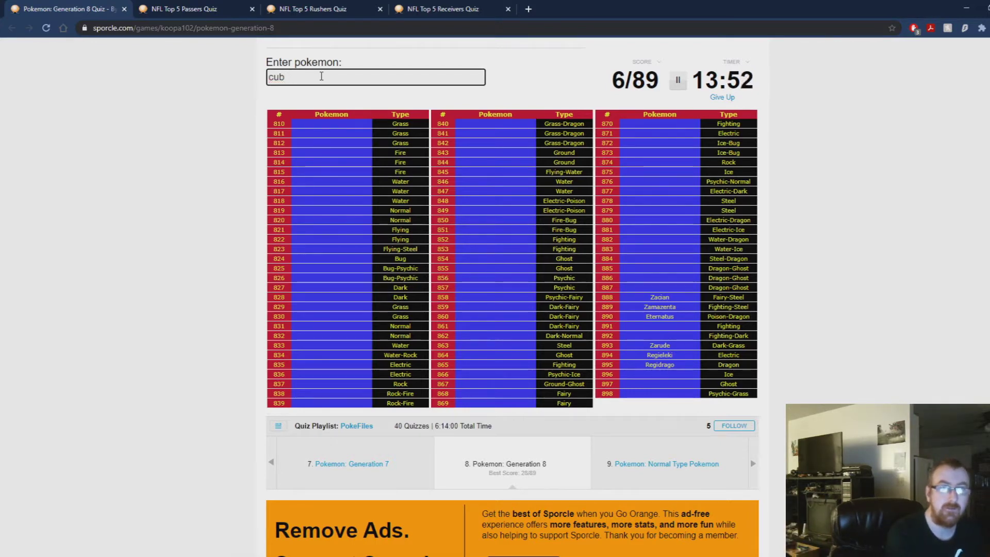
# Step: Enter Kubfu, Urshifu and Glastrier, respelling wrong guesses, then work toward Spectrier
pyautogui.press('BackSpace')
pyautogui.press('BackSpace')
pyautogui.press('BackSpace')
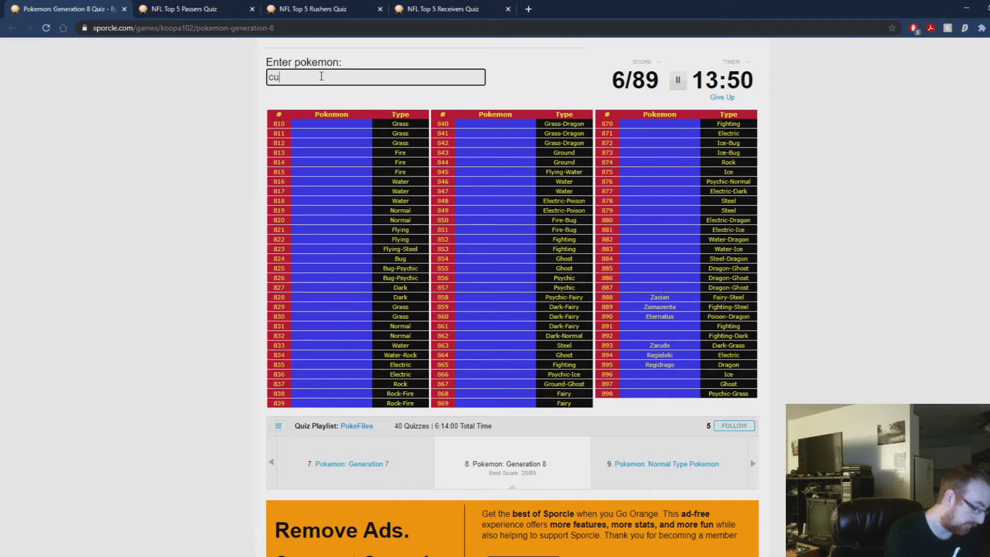
pyautogui.press('BackSpace')
pyautogui.press('BackSpace')
pyautogui.write('ku')
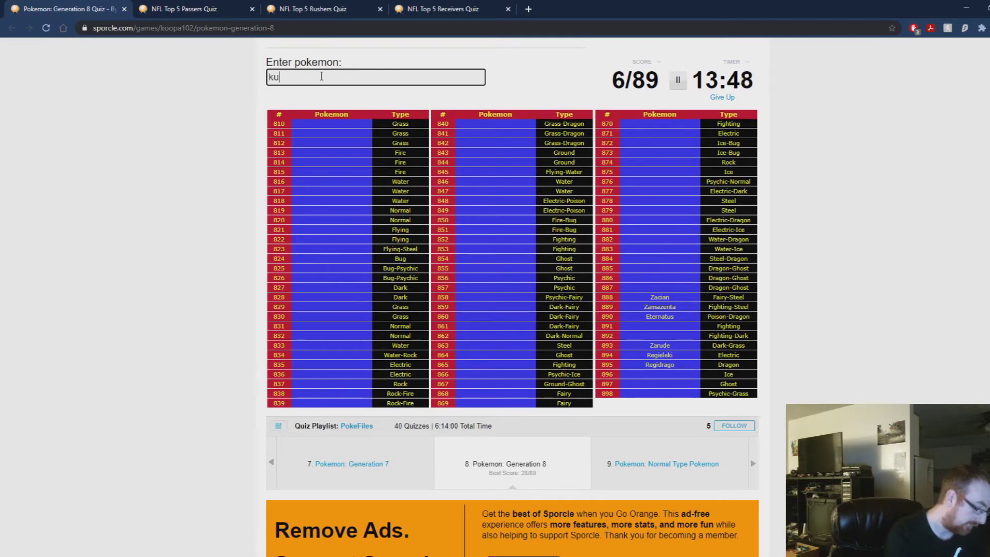
pyautogui.write('fu')
pyautogui.press('BackSpace')
pyautogui.press('BackSpace')
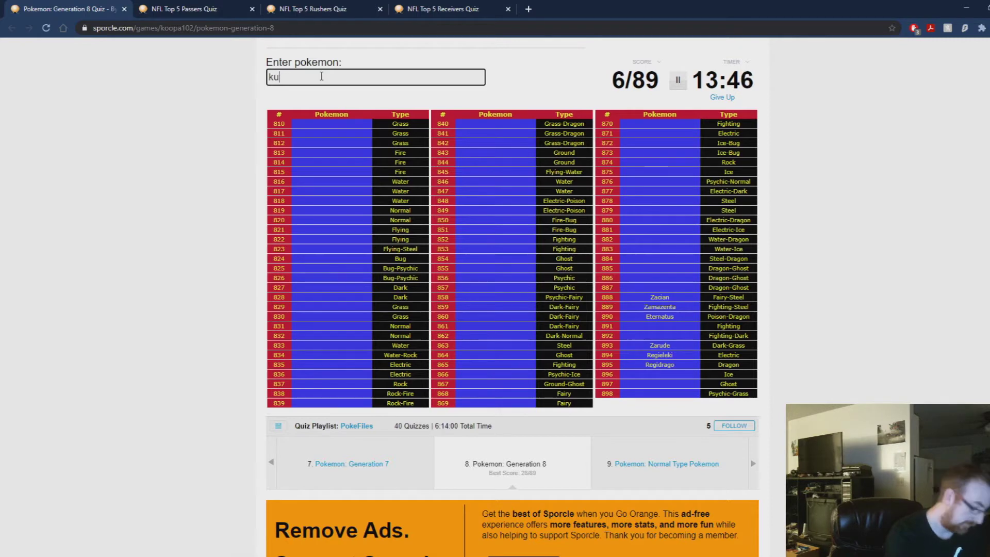
pyautogui.write('bfu')
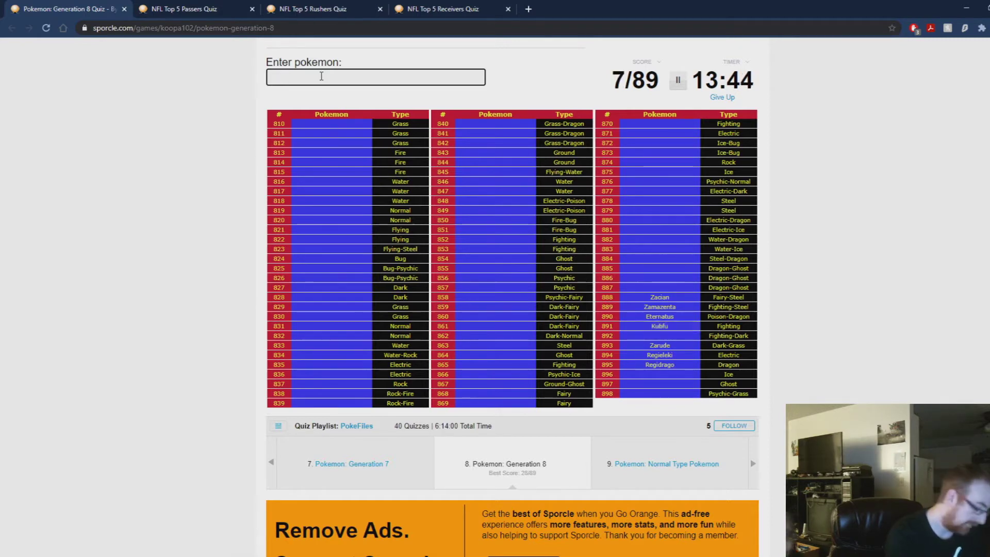
pyautogui.write('urshifu')
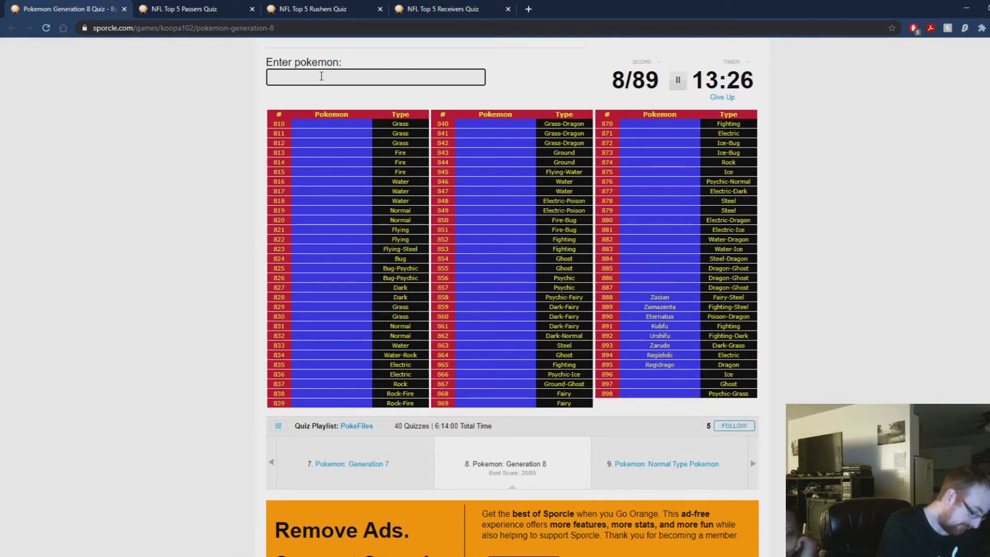
pyautogui.write('g')
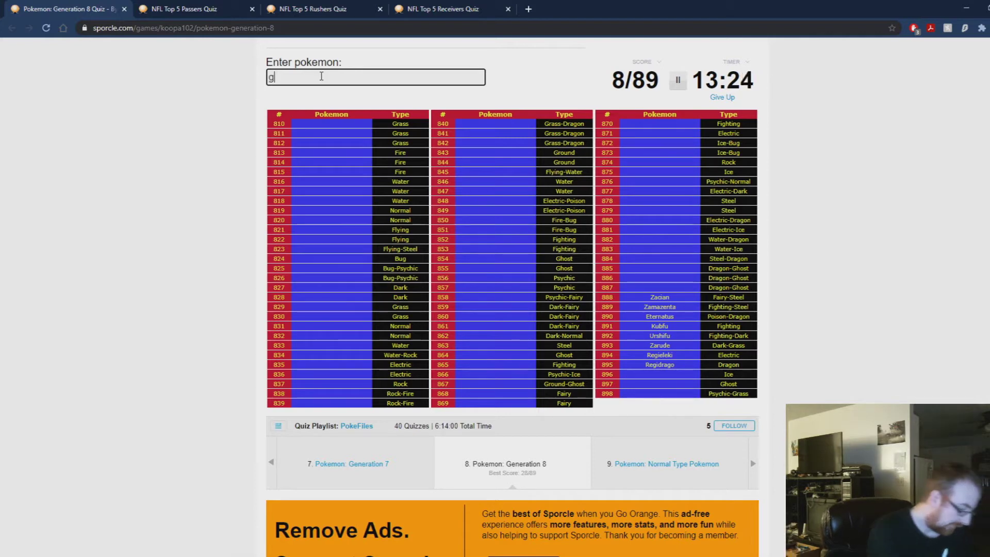
pyautogui.write('lastrier')
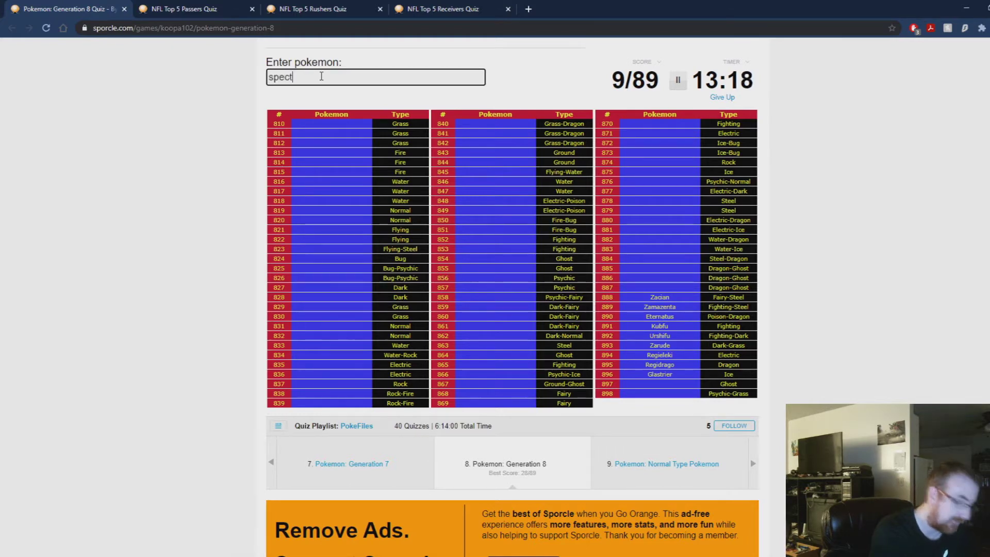
pyautogui.write('rier')
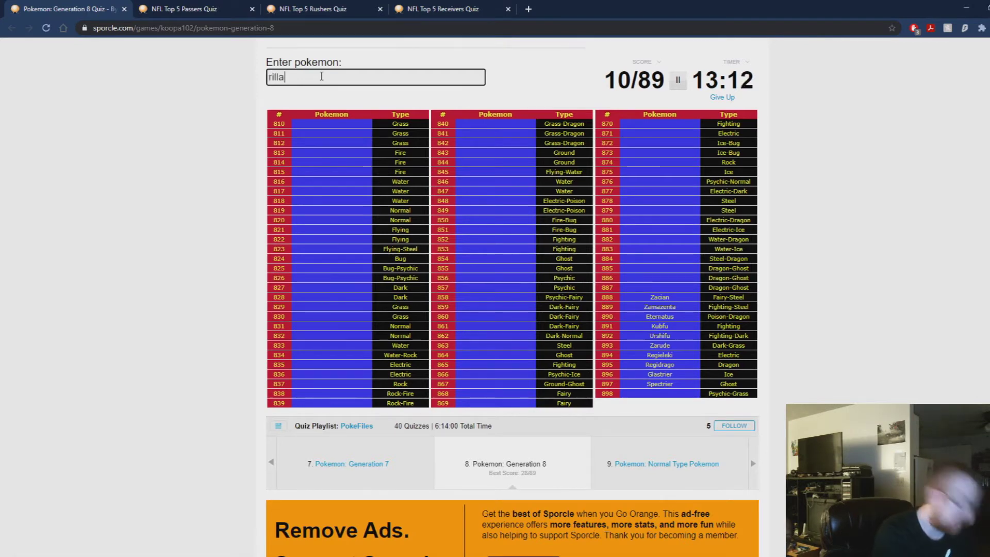
pyautogui.write('oom')
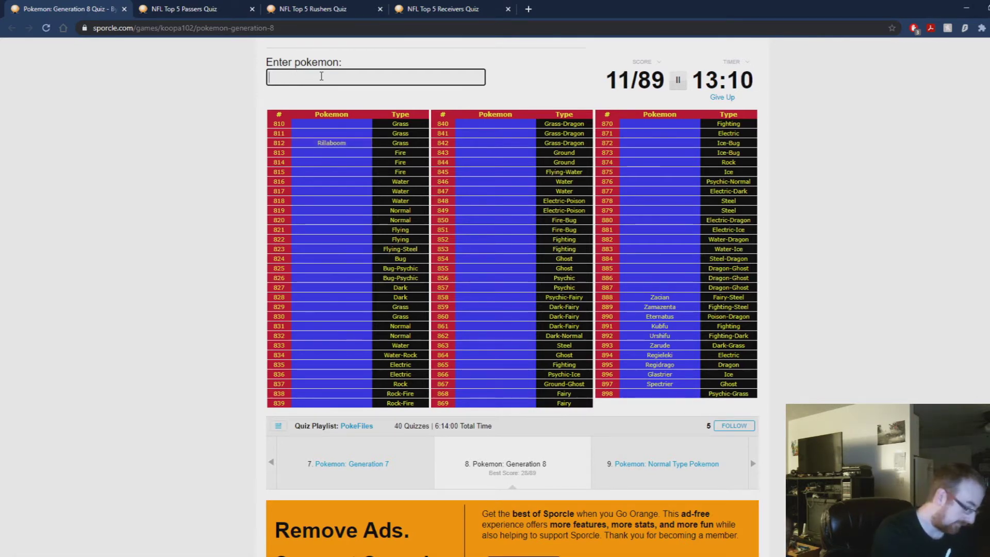
pyautogui.write('sobble')
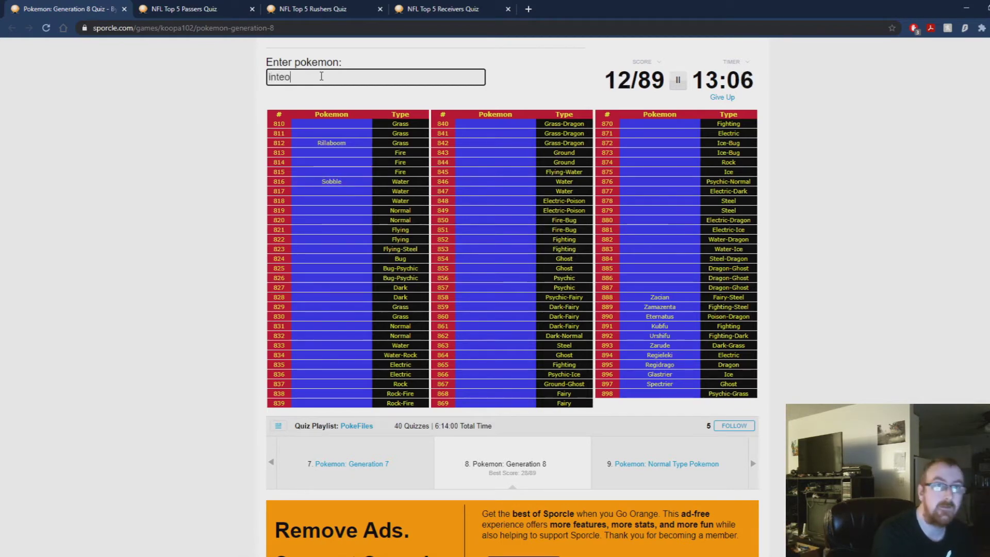
pyautogui.write('n')
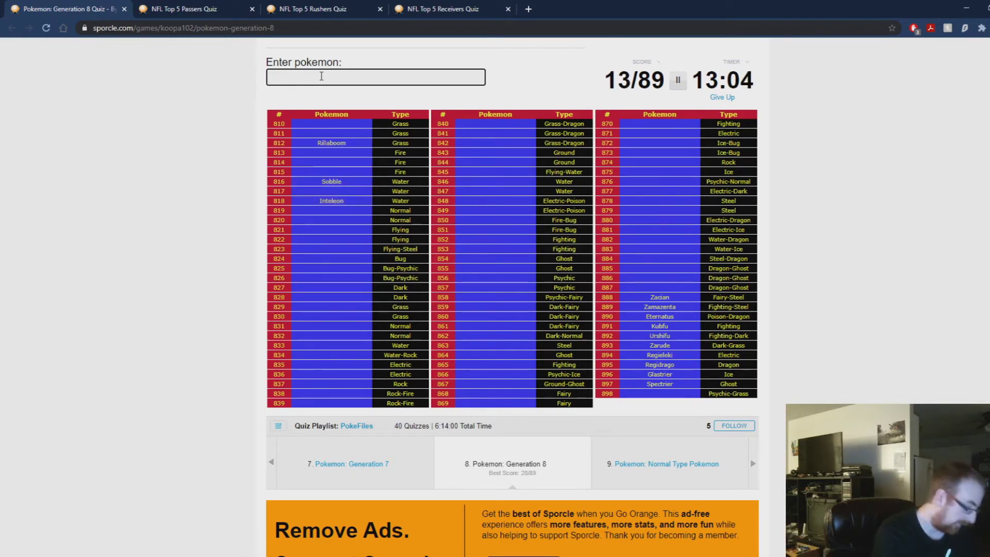
pyautogui.write('scorbunny')
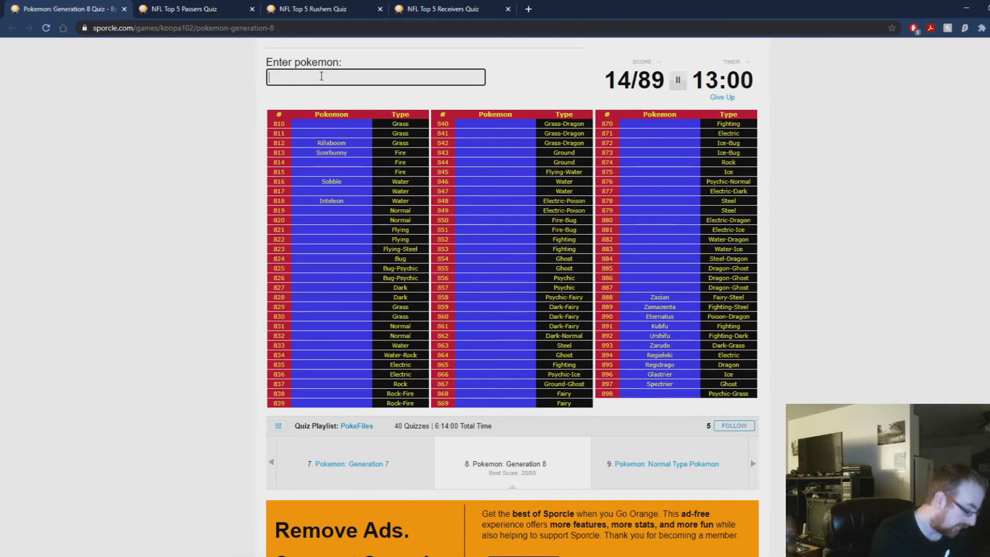
pyautogui.write('cindace')
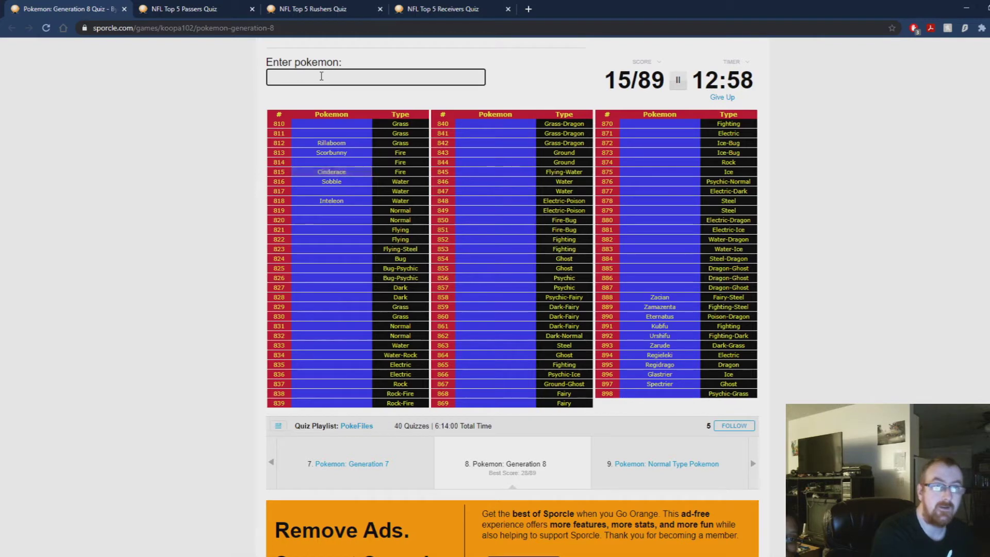
pyautogui.write('rab')
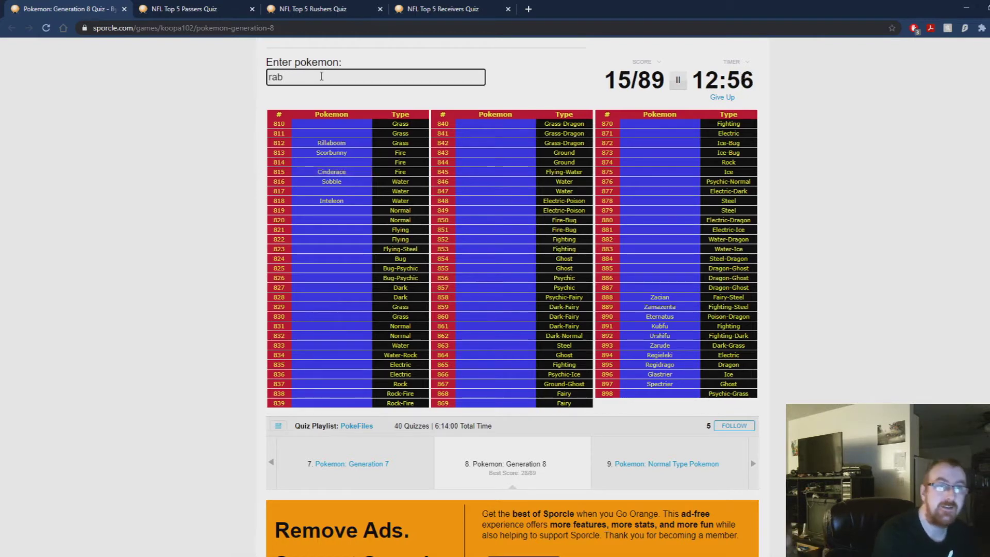
pyautogui.write('oot')
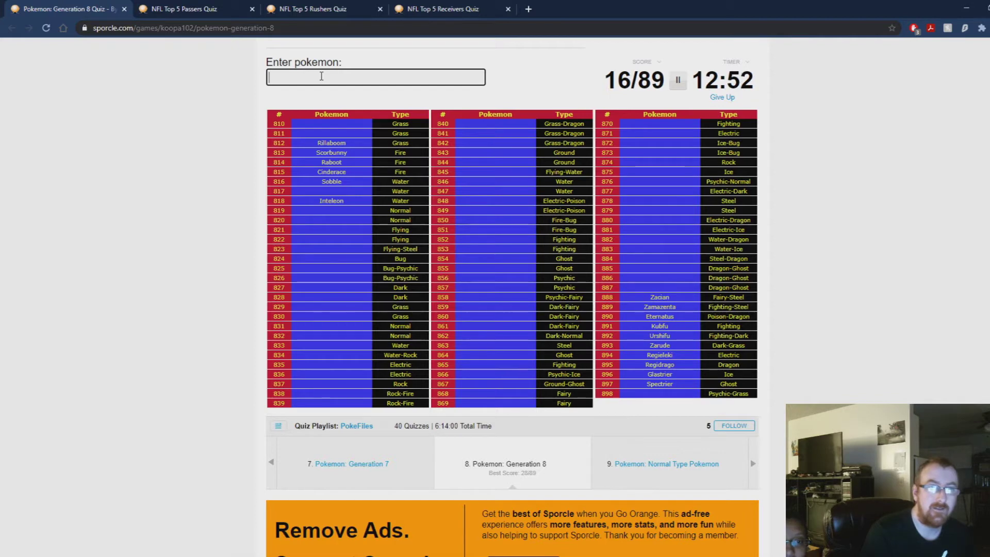
pyautogui.write('grookey')
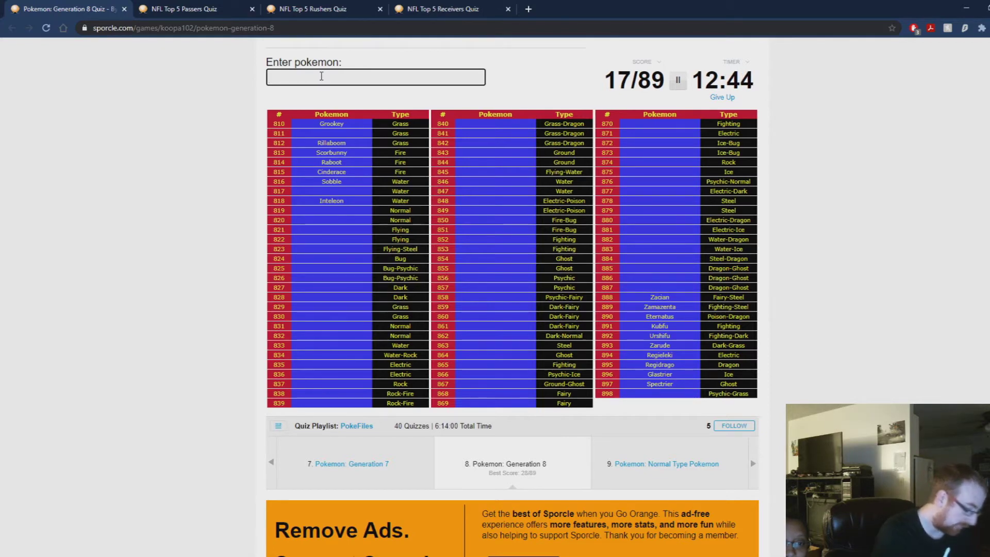
pyautogui.write('per')
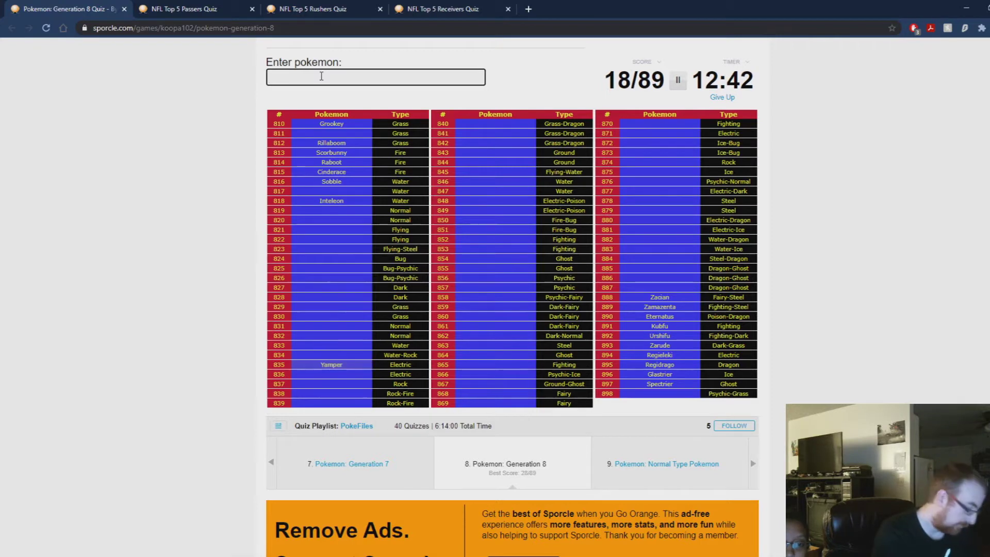
pyautogui.write('boltunf')
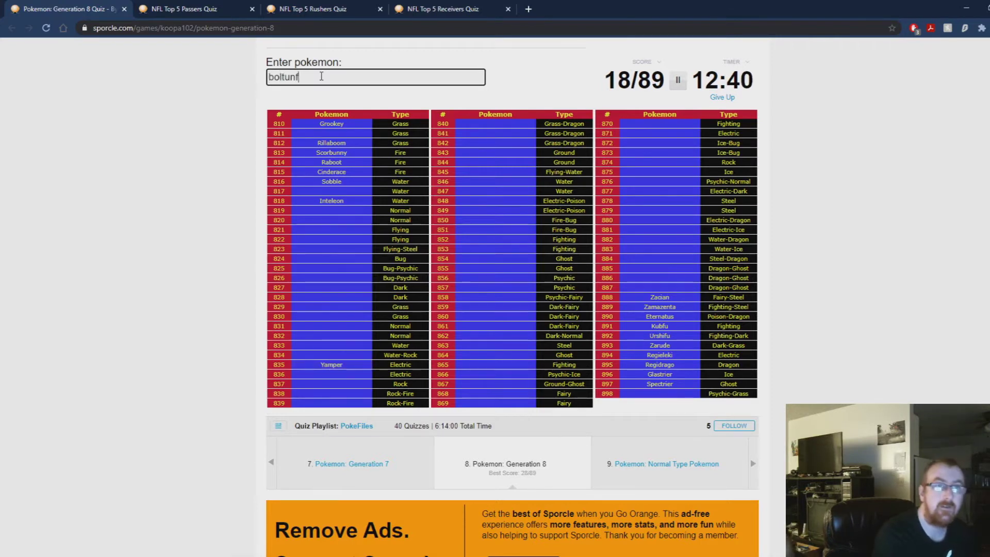
pyautogui.write('d')
pyautogui.write('cor')
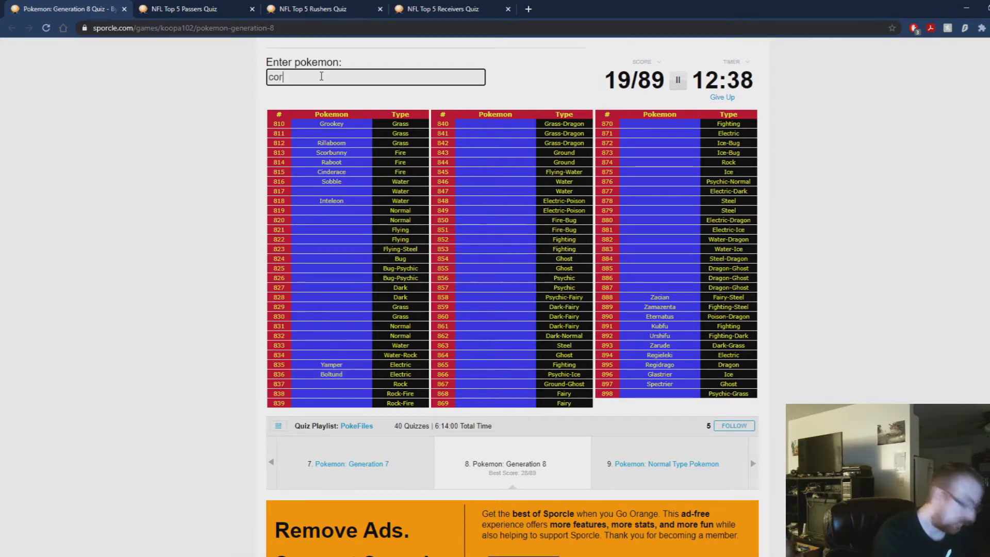
pyautogui.write('vin')
# Step: Name the starters, Skwovet, Greedent, Corvisquire, Corviknight, Nickit, Thievul, Orbeetle, Yamper and Boltund
pyautogui.press('BackSpace')
pyautogui.press('BackSpace')
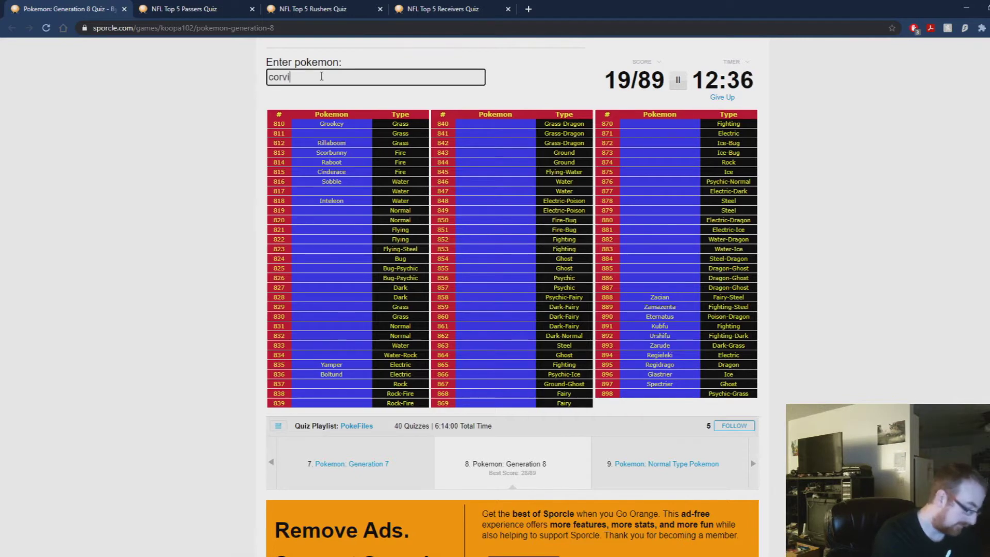
pyautogui.write('kt')
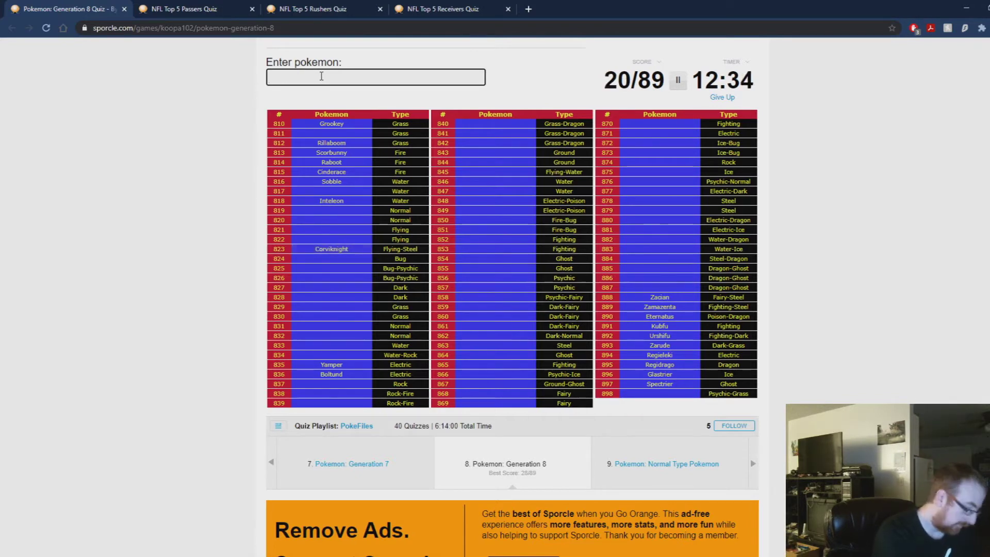
pyautogui.write('corvisquir')
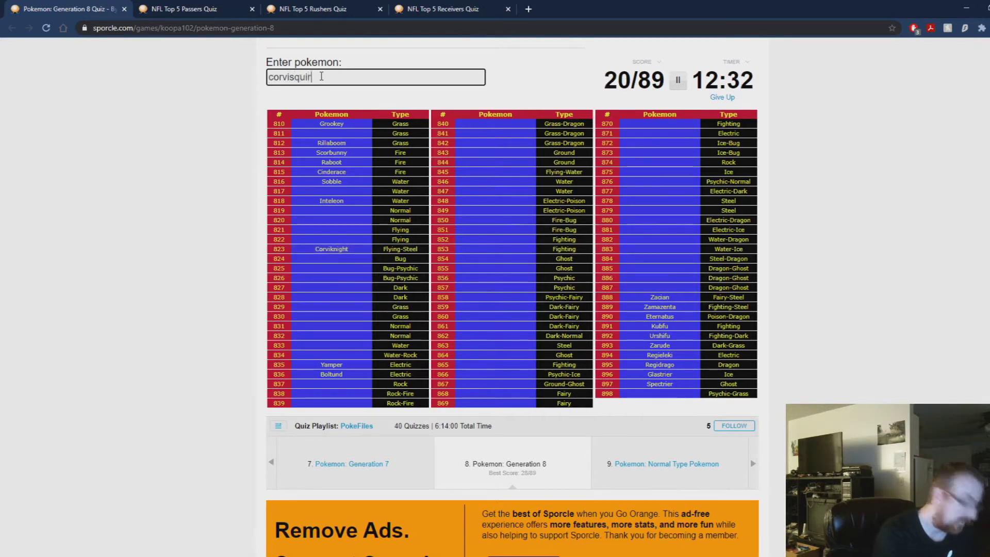
pyautogui.write('e')
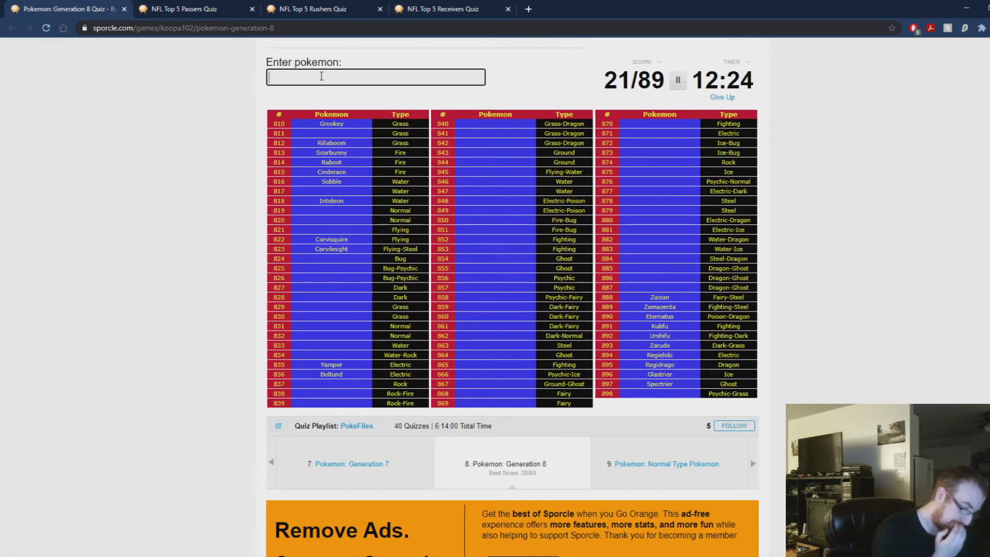
pyautogui.write('greedn')
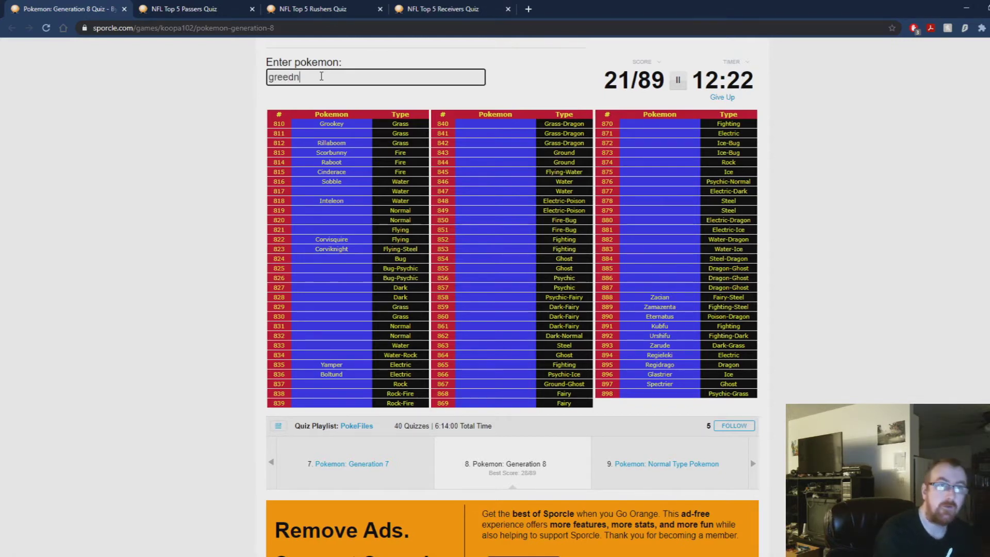
pyautogui.write('nt')
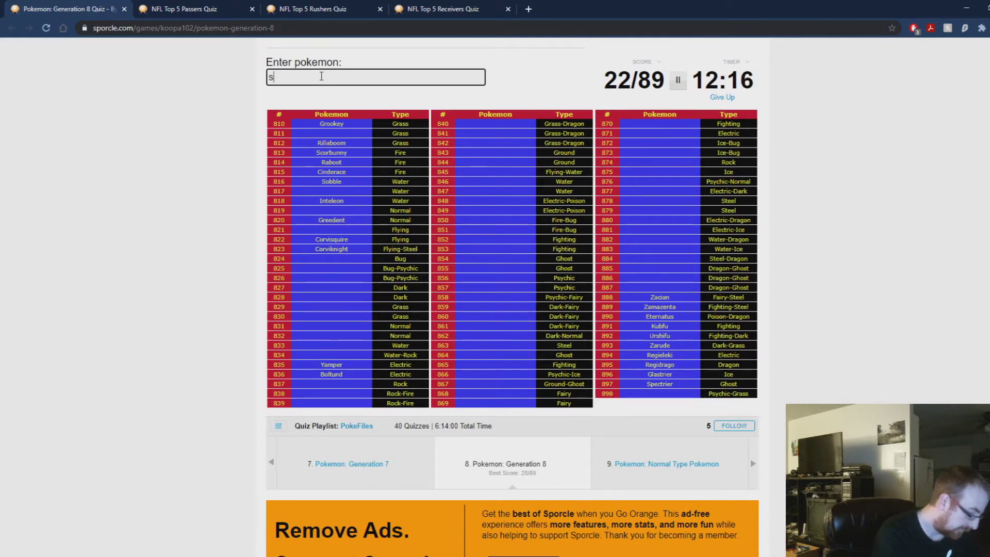
pyautogui.write('qwovet')
pyautogui.press('BackSpace')
pyautogui.press('BackSpace')
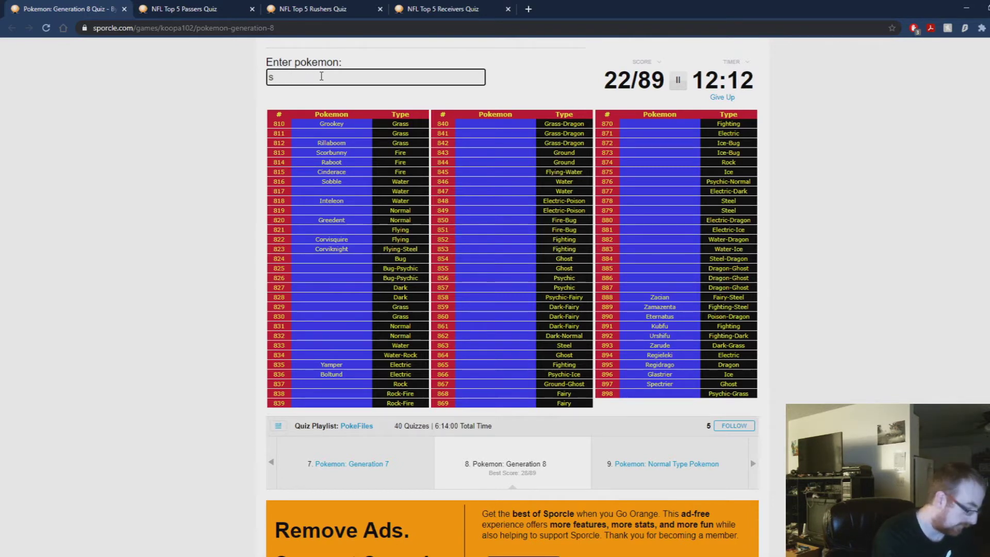
pyautogui.write('qwover')
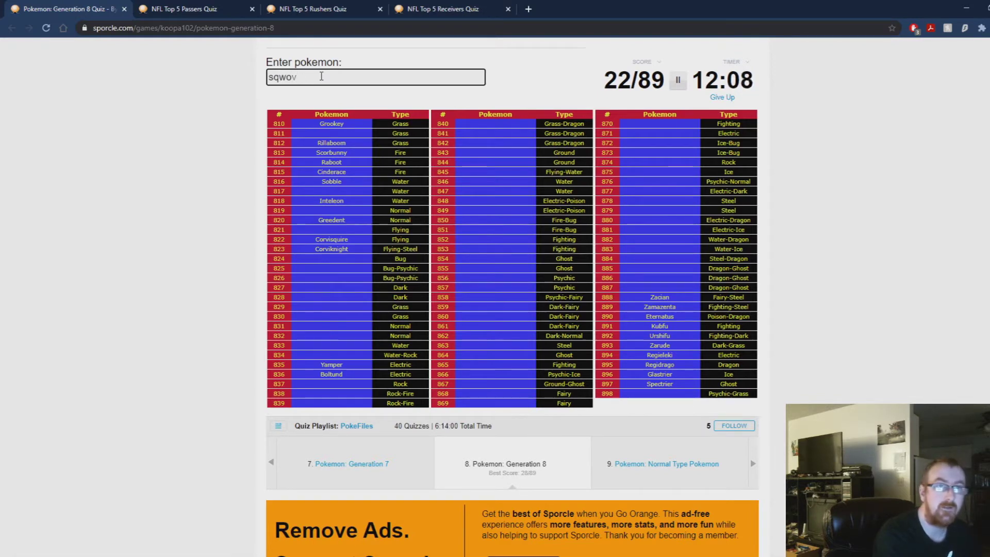
pyautogui.press('BackSpace')
pyautogui.press('BackSpace')
pyautogui.press('BackSpace')
pyautogui.write('sq')
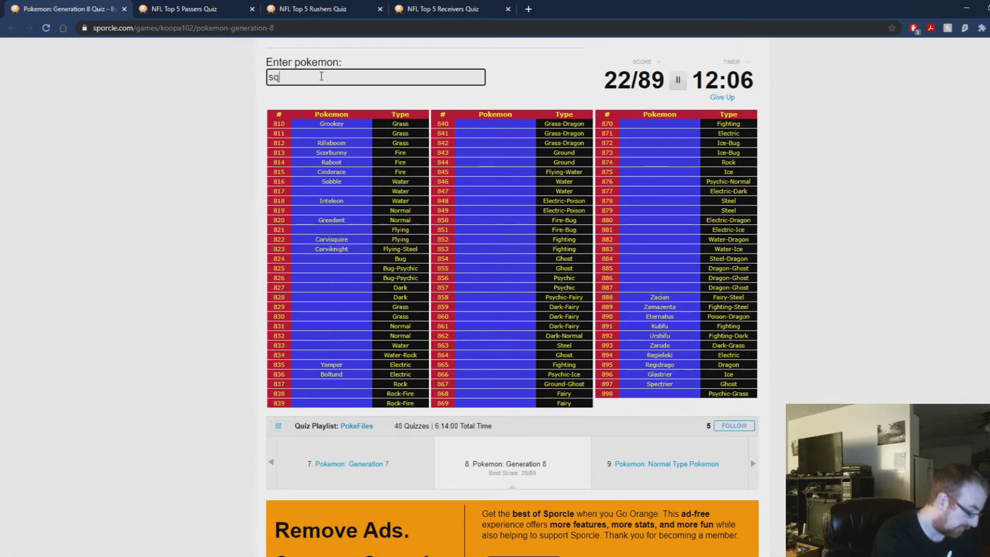
pyautogui.write('kwovet')
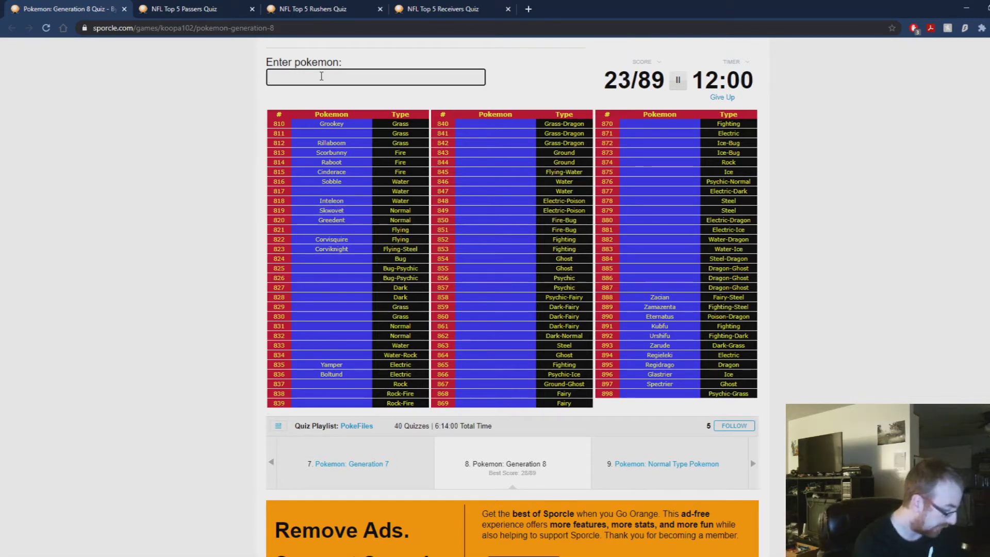
pyautogui.write('nickit')
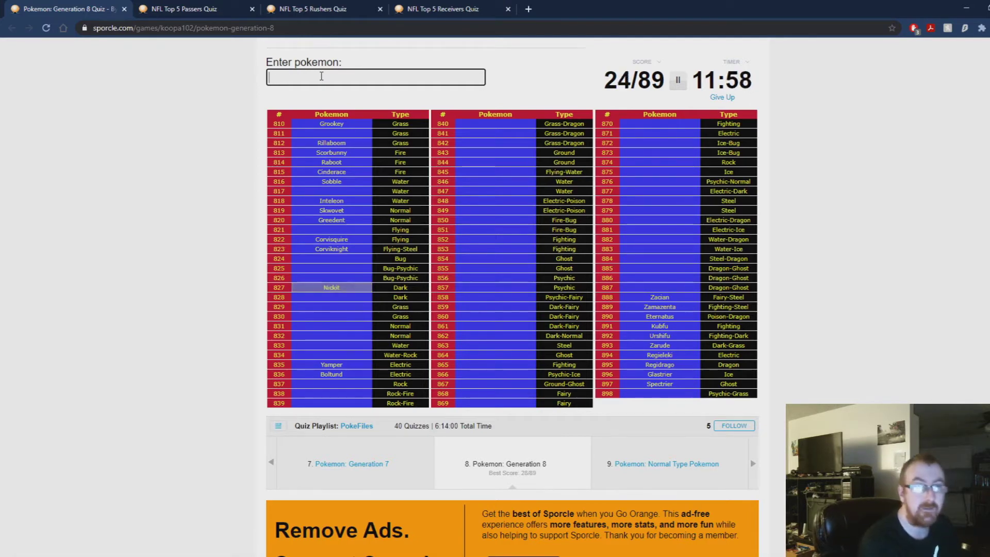
pyautogui.write('th')
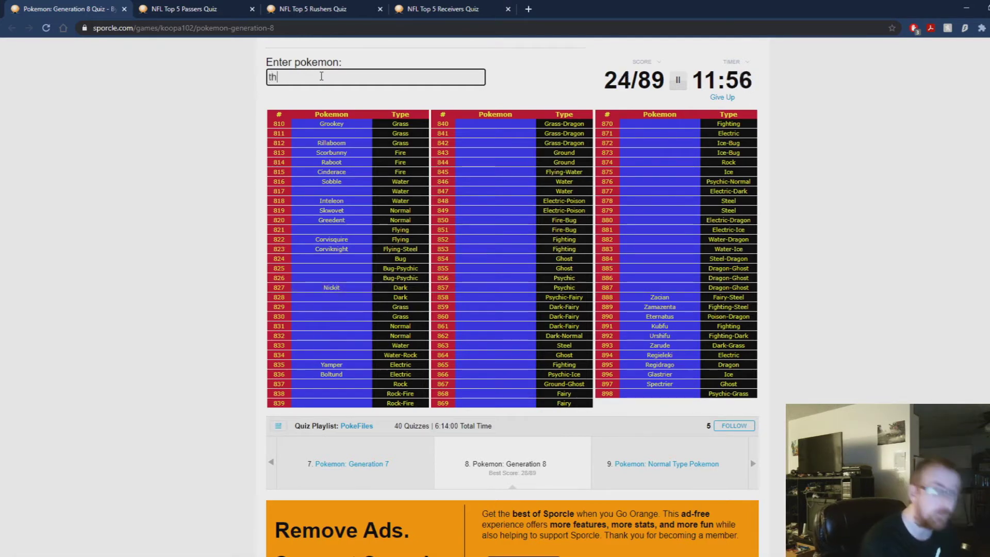
pyautogui.write('eivul')
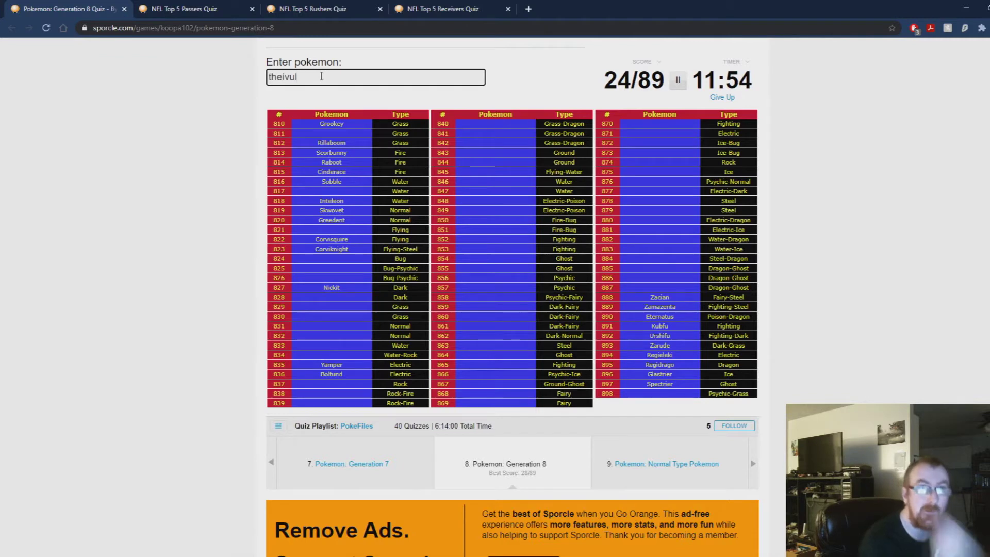
pyautogui.press('BackSpace')
pyautogui.press('BackSpace')
pyautogui.press('BackSpace')
pyautogui.write('iev')
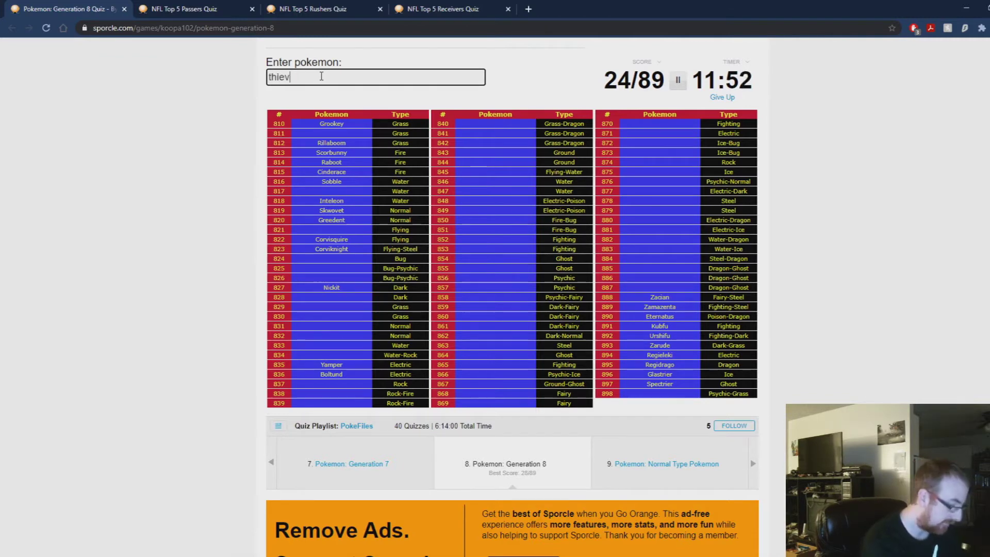
pyautogui.write('ul')
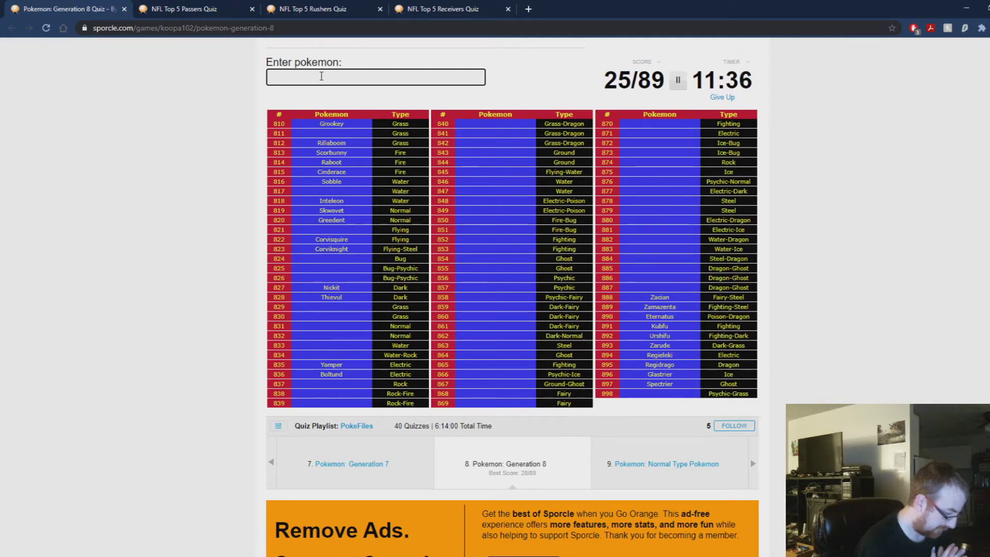
pyautogui.write('kar')
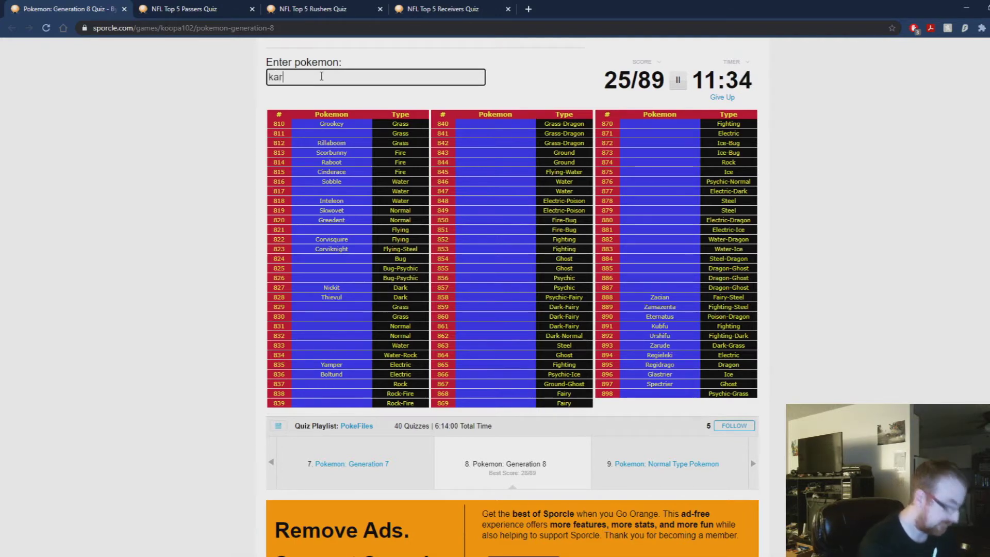
pyautogui.write('coal')
pyautogui.press('BackSpace')
pyautogui.press('BackSpace')
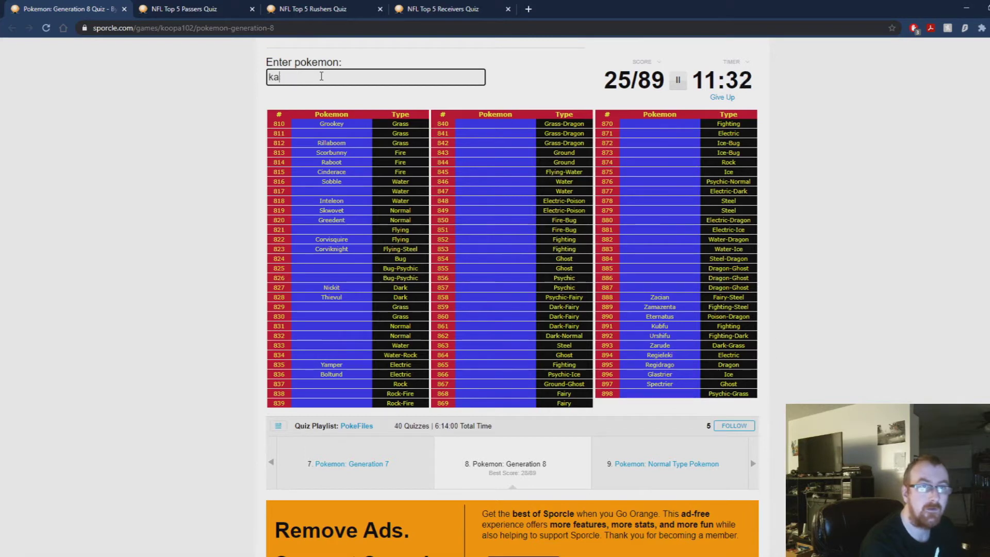
pyautogui.press('BackSpace')
pyautogui.press('BackSpace')
pyautogui.write('car')
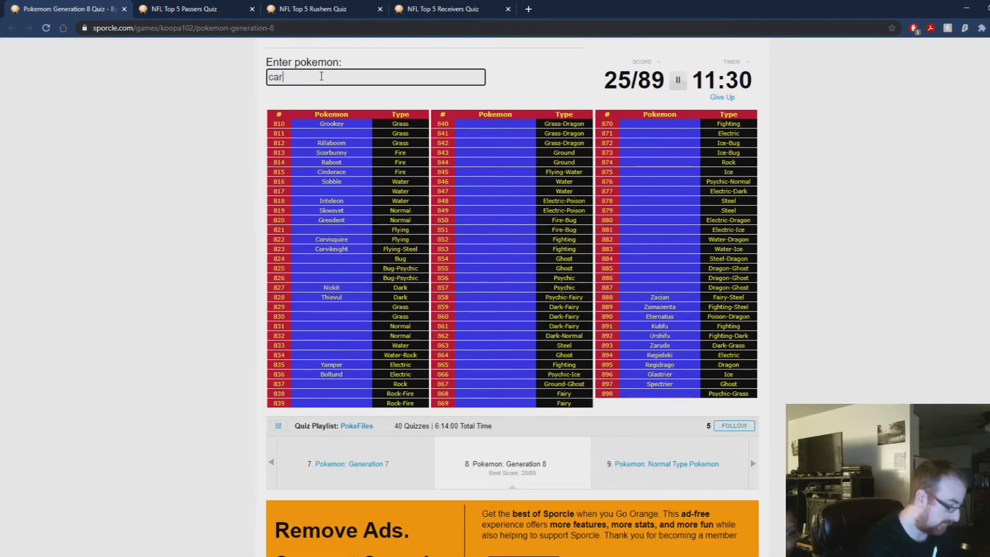
pyautogui.write('koal')
pyautogui.press('BackSpace')
pyautogui.press('BackSpace')
pyautogui.press('BackSpace')
pyautogui.press('BackSpace')
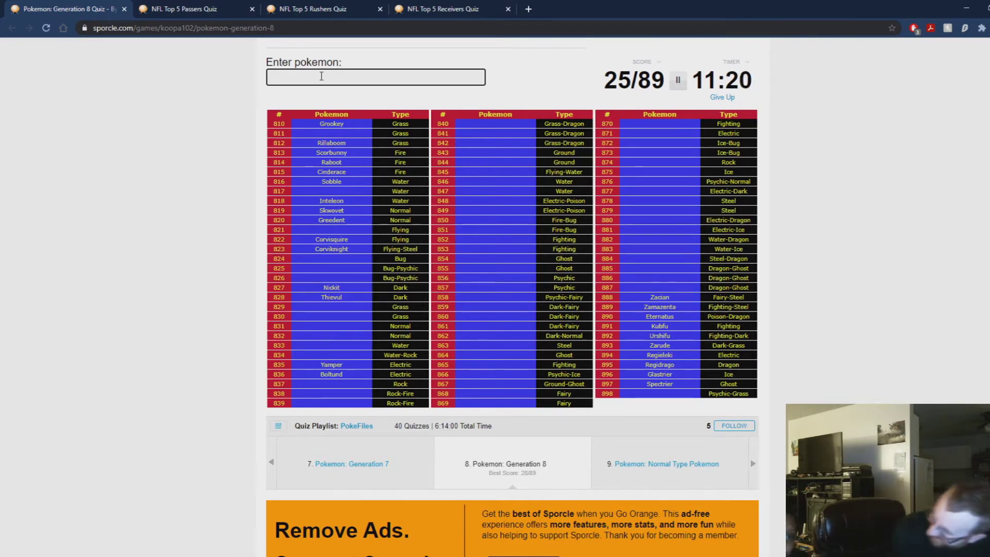
pyautogui.write('orbe')
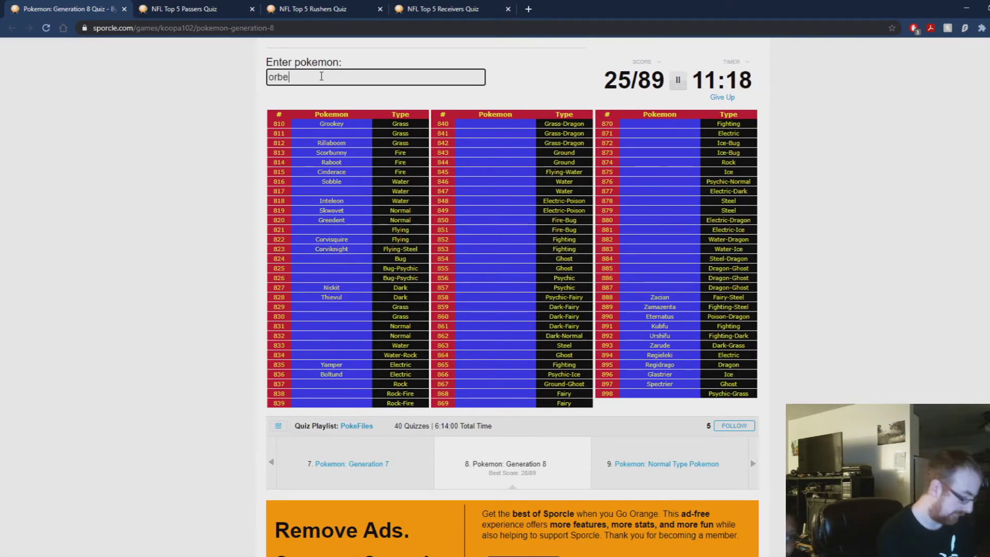
pyautogui.write('etle')
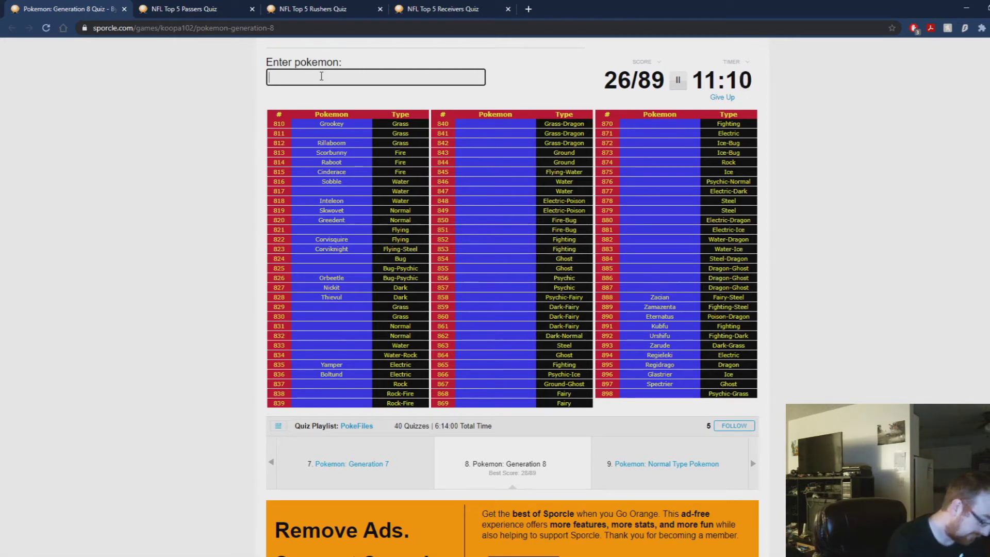
pyautogui.write('glas')
# Step: Enter Grimmsnarl, Obstagoon, Cursola, Sirfetch'd, Mr. Rime and Runerigus, correcting Grimmsnarl's spelling
pyautogui.press('BackSpace')
pyautogui.press('BackSpace')
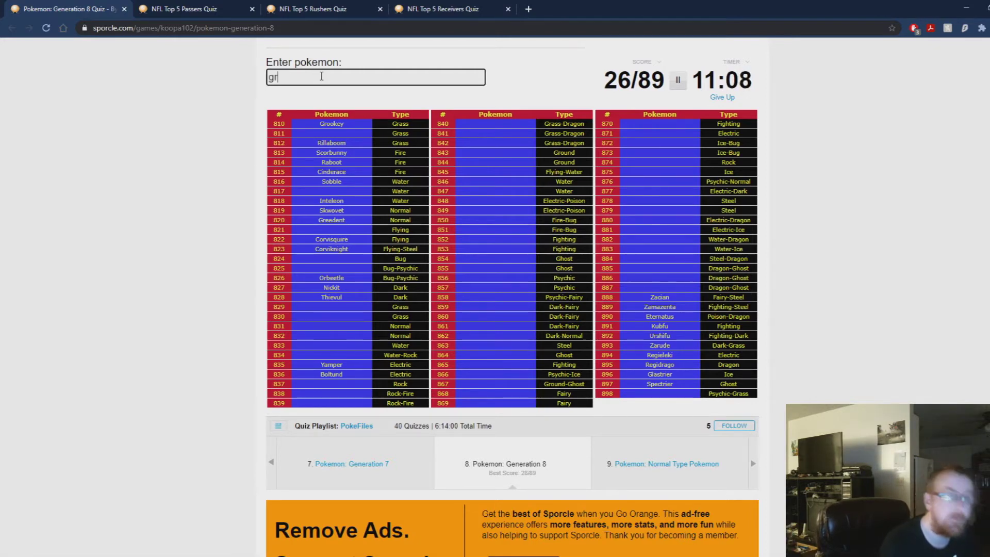
pyautogui.write('imsnarl')
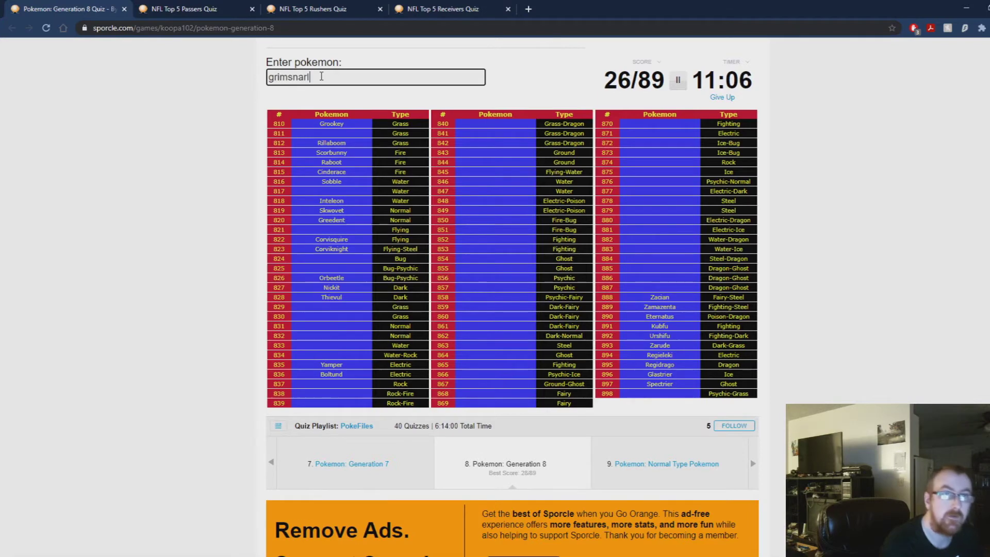
pyautogui.press('BackSpace')
pyautogui.press('BackSpace')
pyautogui.press('BackSpace')
pyautogui.write('grimm')
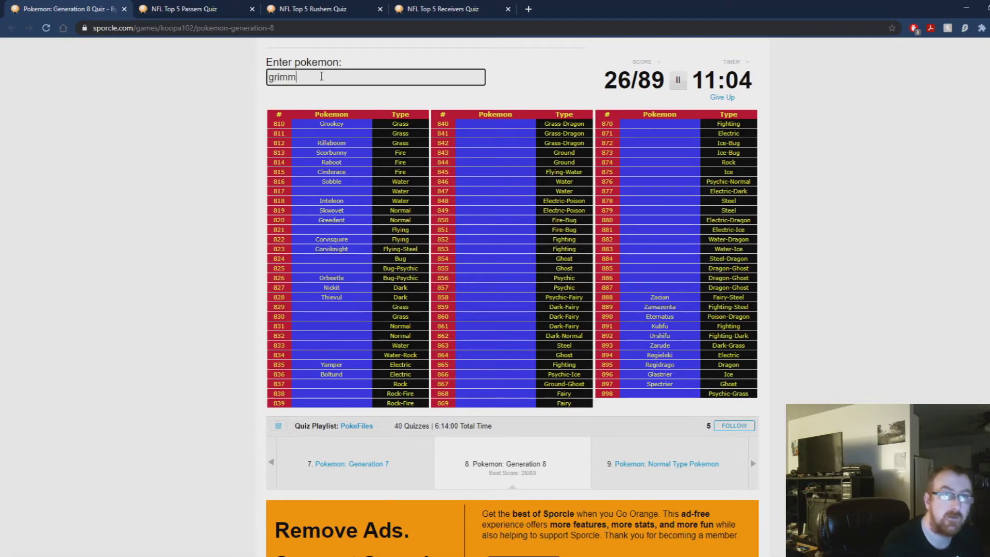
pyautogui.write('snarl')
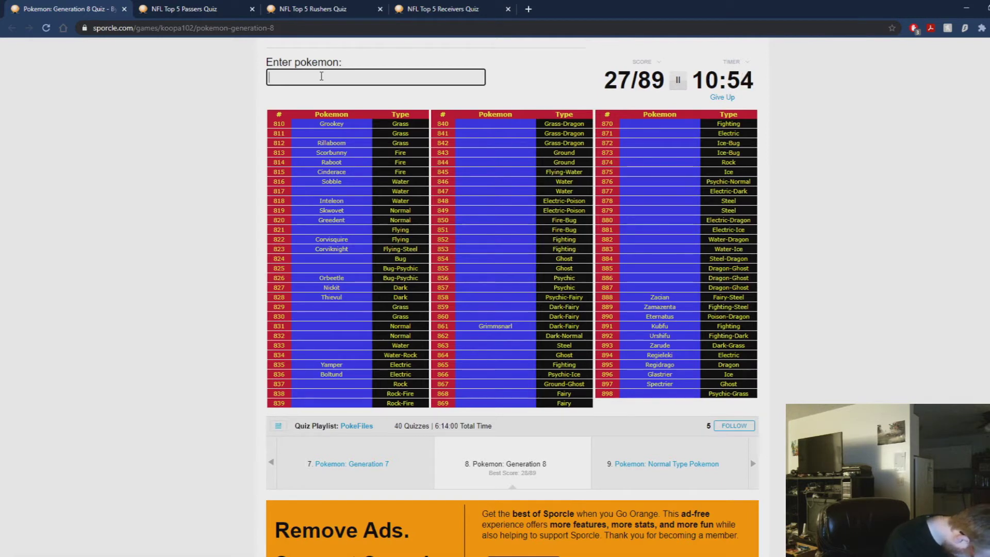
pyautogui.write('obstago')
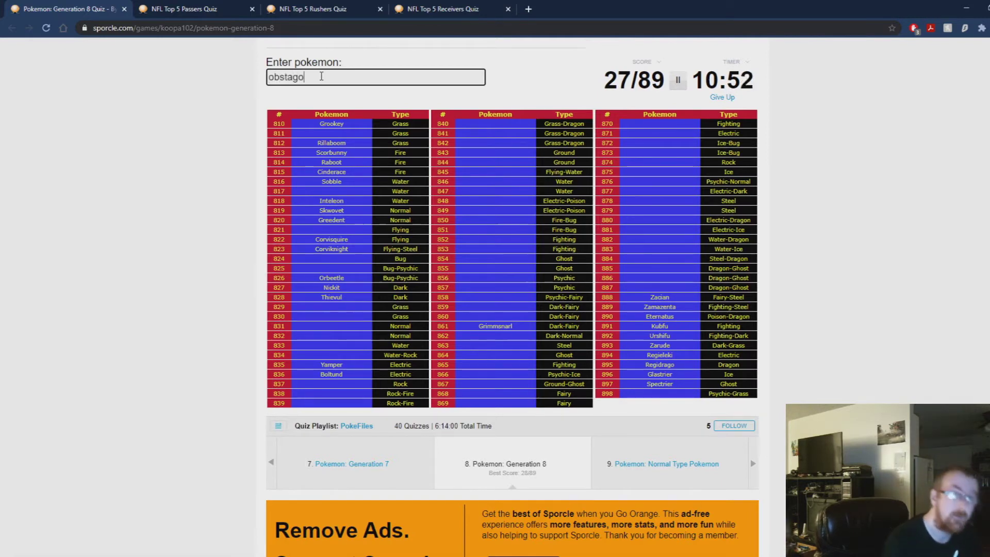
pyautogui.write('n')
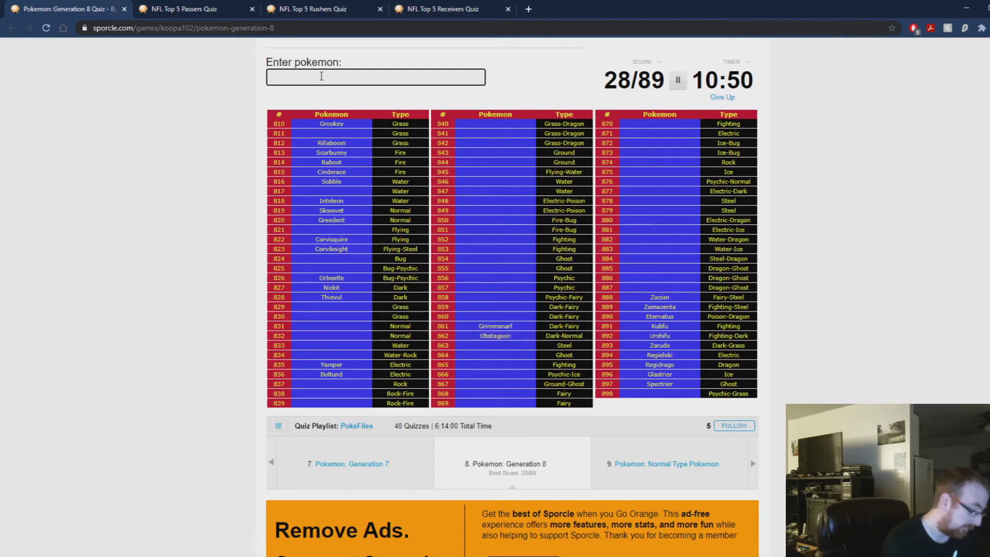
pyautogui.write('mr rime')
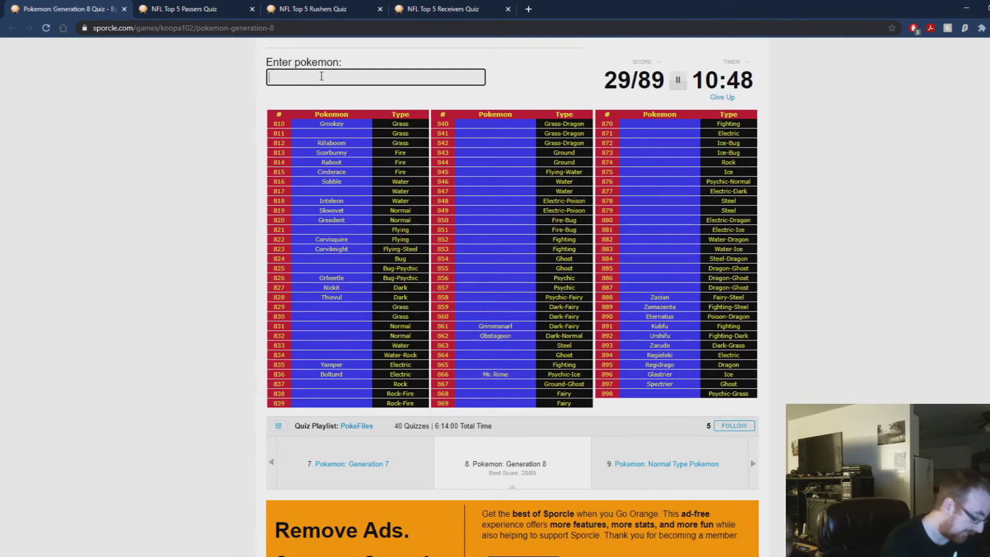
pyautogui.write('rsola')
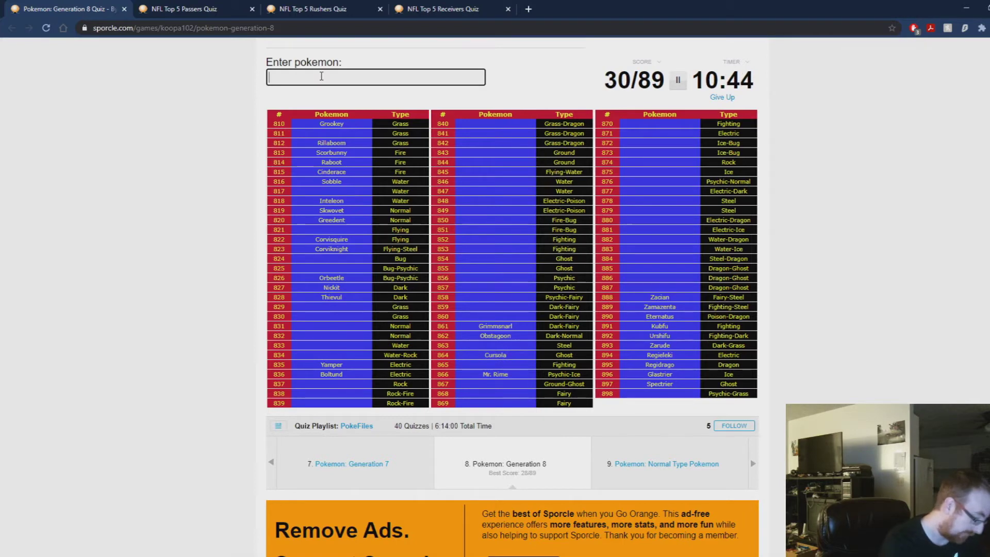
pyautogui.write('e')
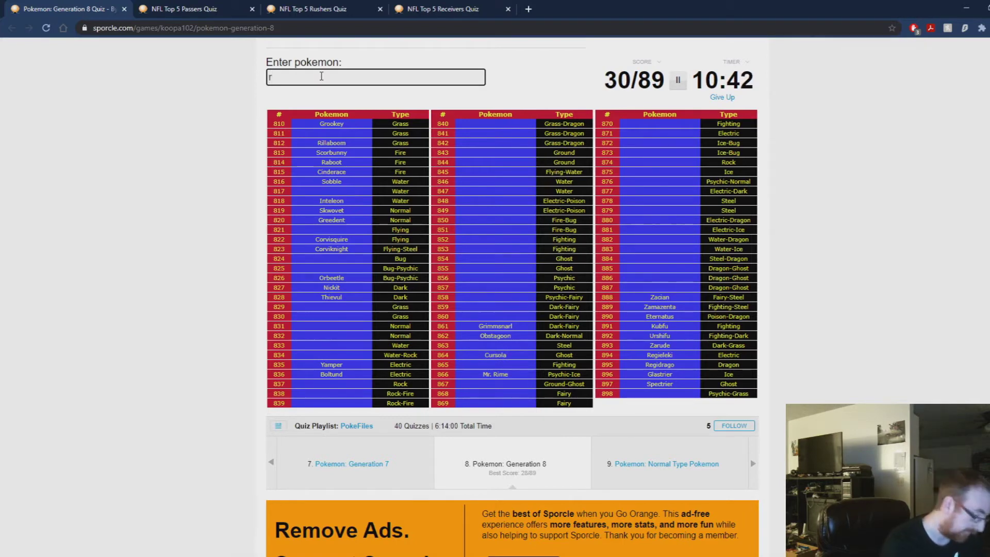
pyautogui.write('gus')
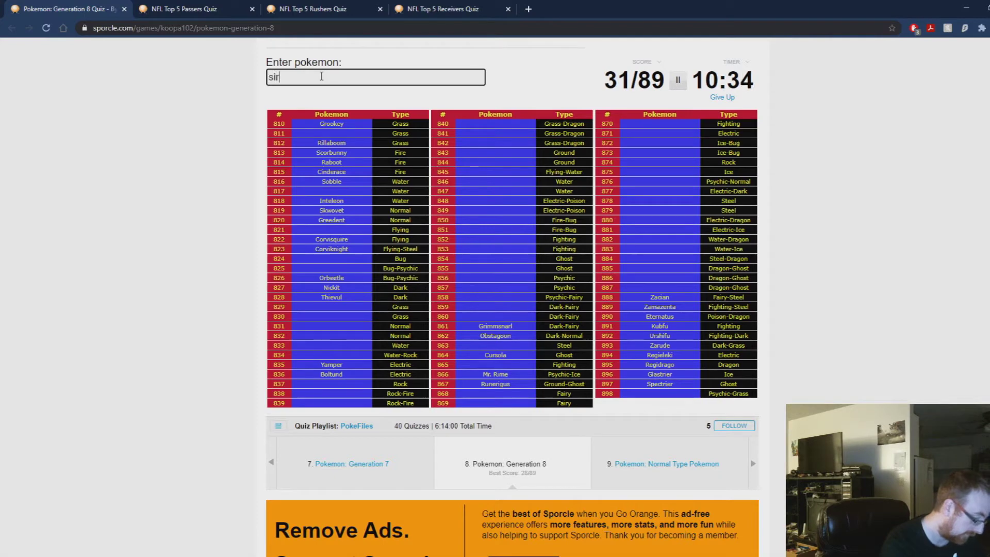
pyautogui.write("tch'")
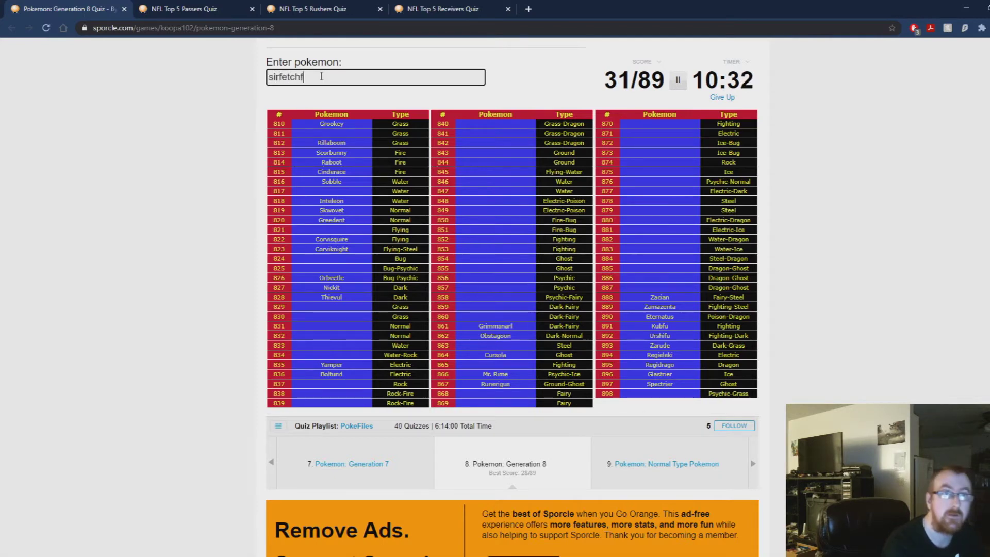
pyautogui.write('d')
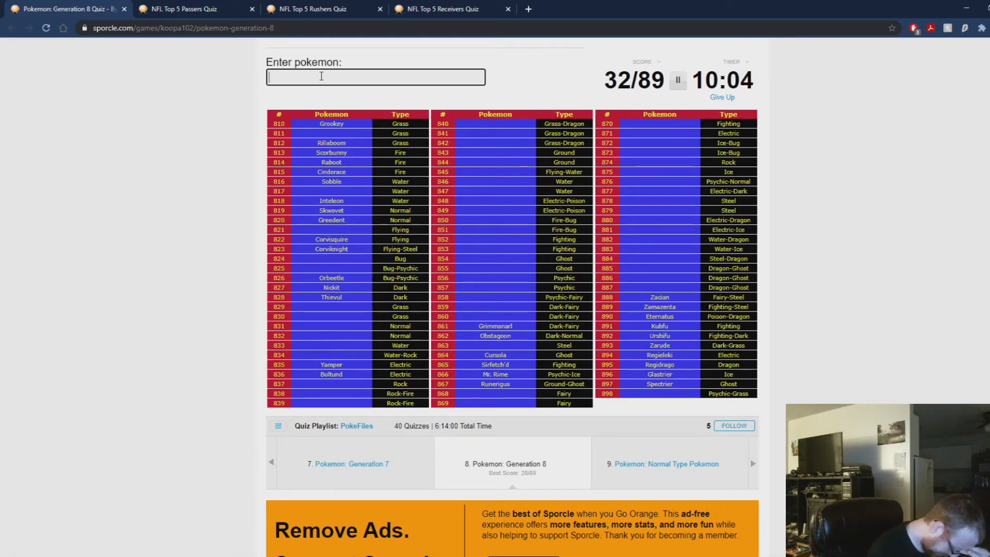
pyautogui.write('lyre')
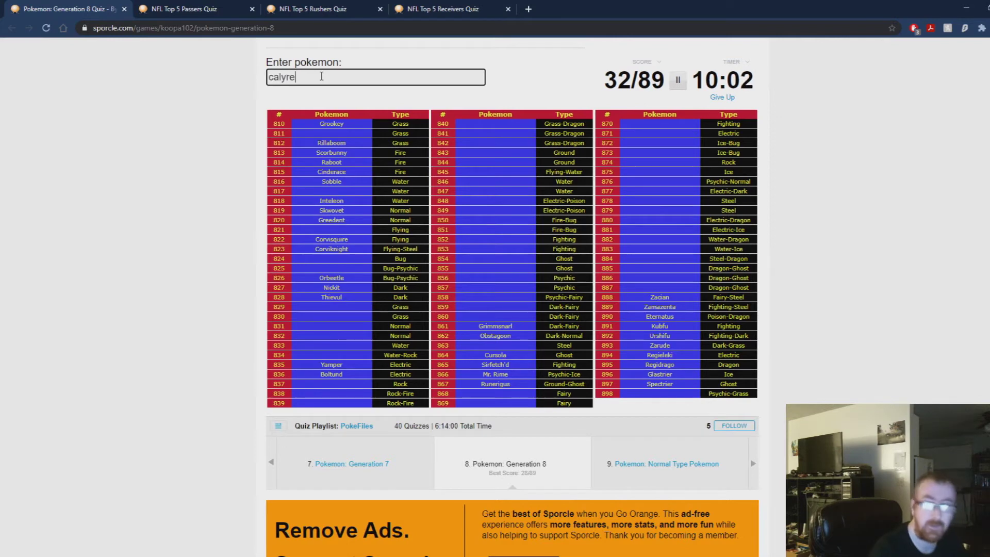
pyautogui.write('x')
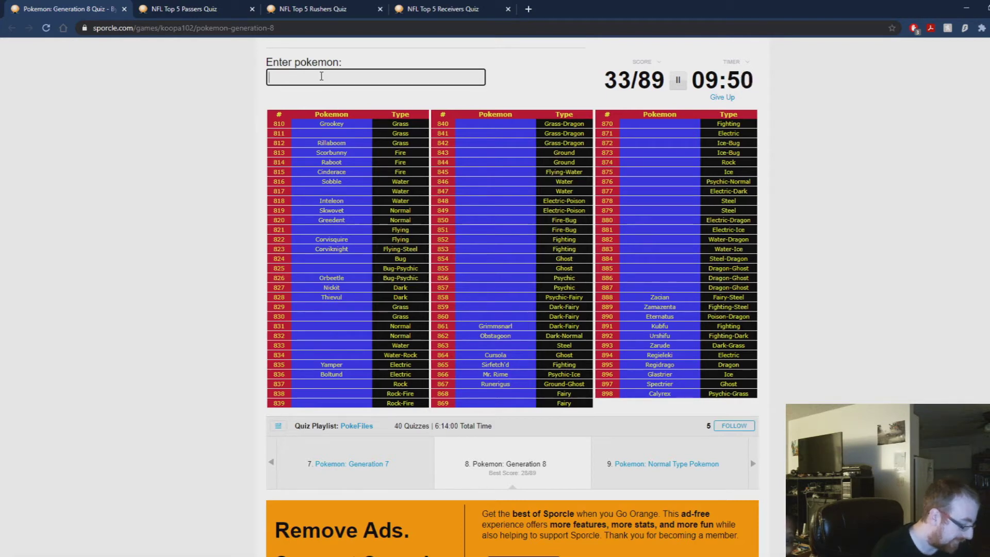
pyautogui.write('arra')
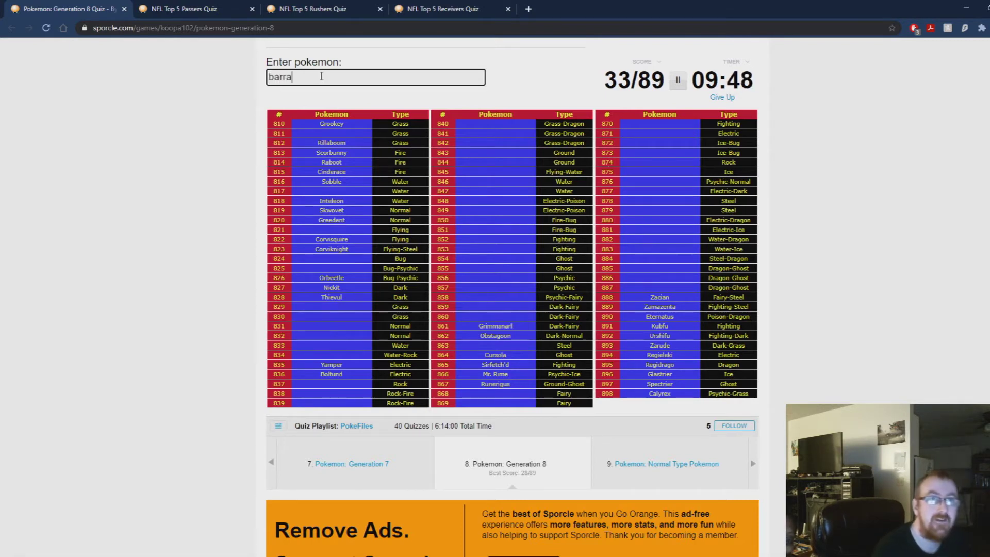
pyautogui.write('skewda')
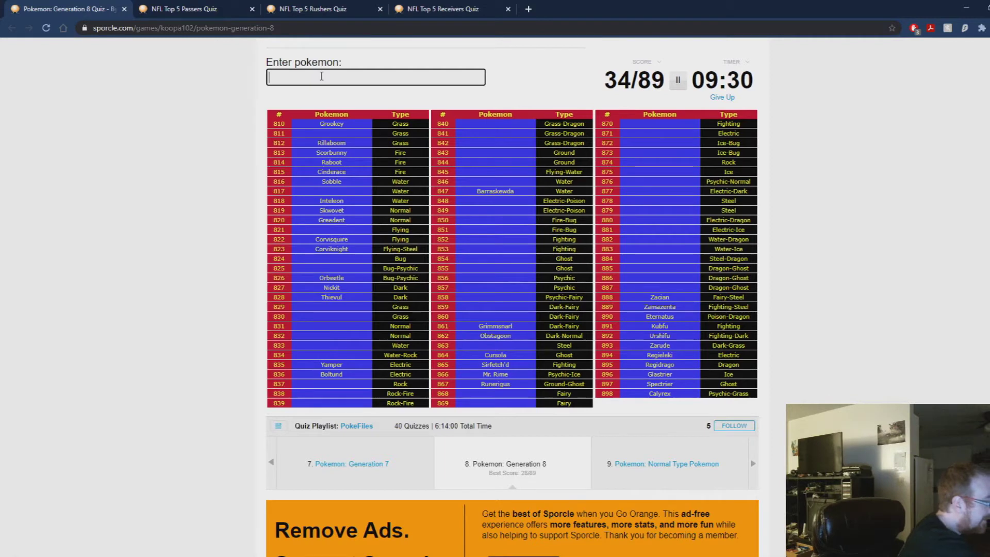
pyautogui.write('cr')
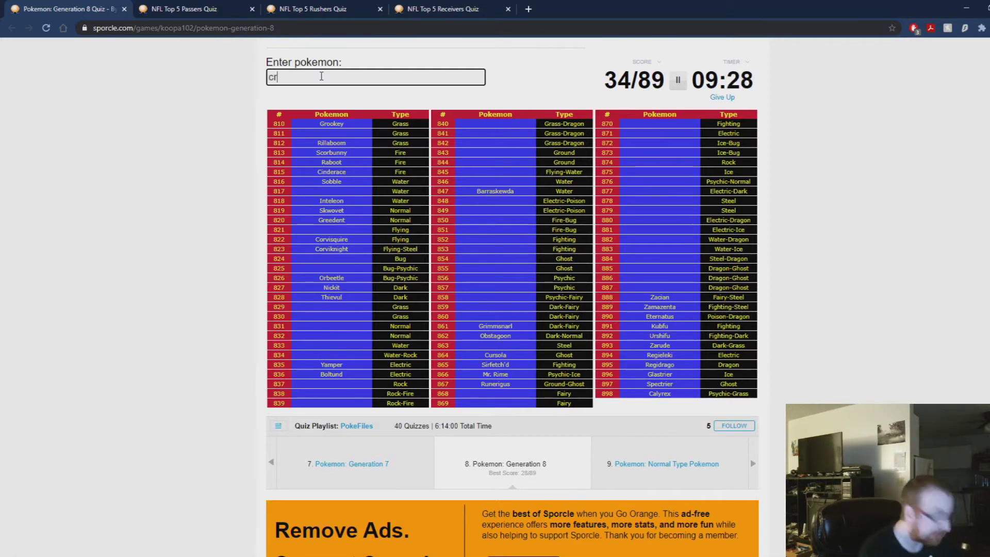
pyautogui.write('amor')
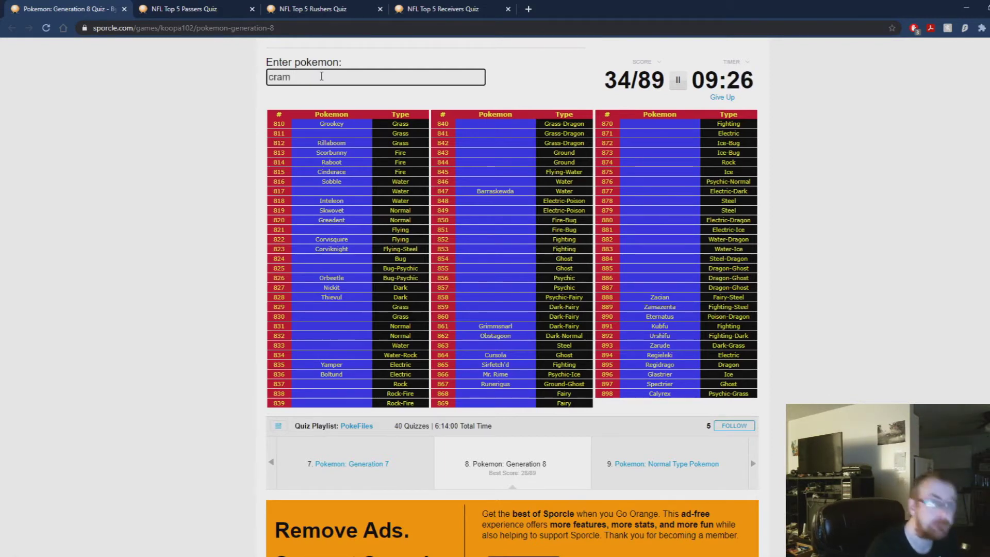
pyautogui.write('our')
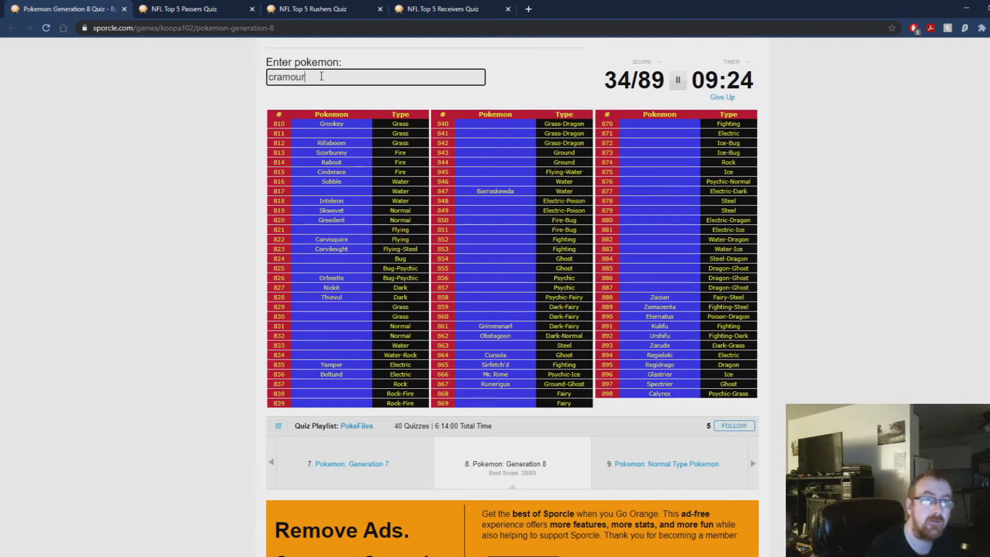
pyautogui.write('an')
# Step: Enter Calyrex, Cramorant, Barraskewda, Centiskorch and Snom, trimming misspelled endings
pyautogui.press('BackSpace')
pyautogui.press('BackSpace')
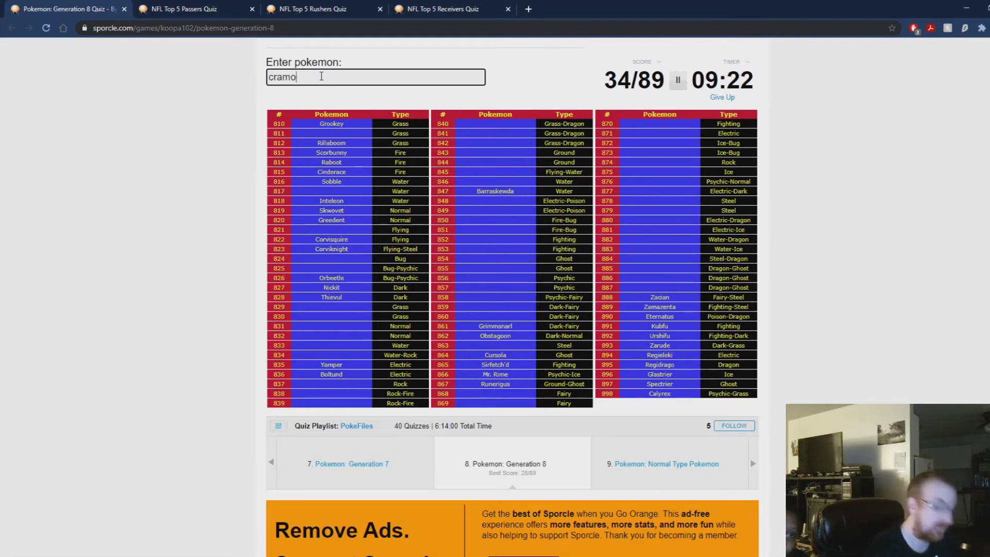
pyautogui.write('ant')
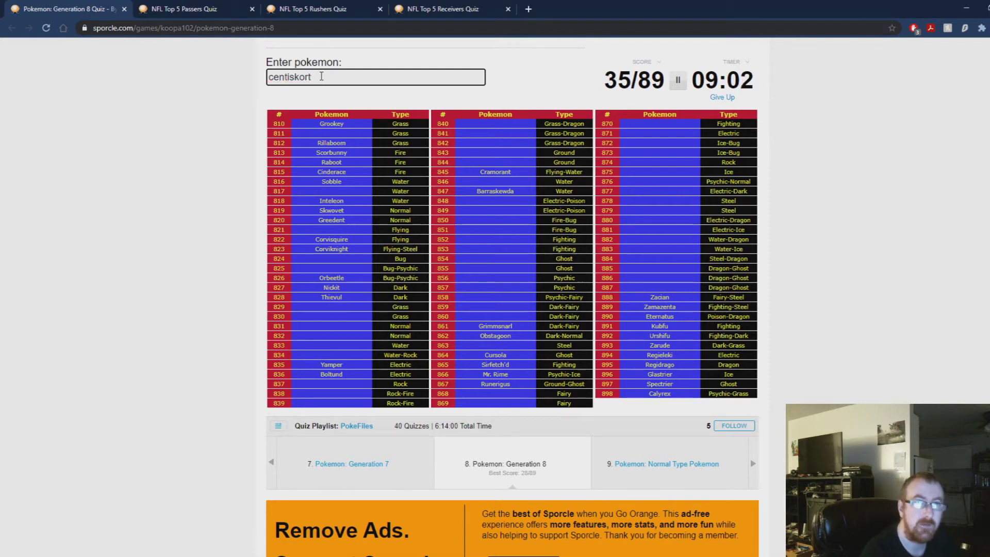
pyautogui.press('BackSpace')
pyautogui.press('BackSpace')
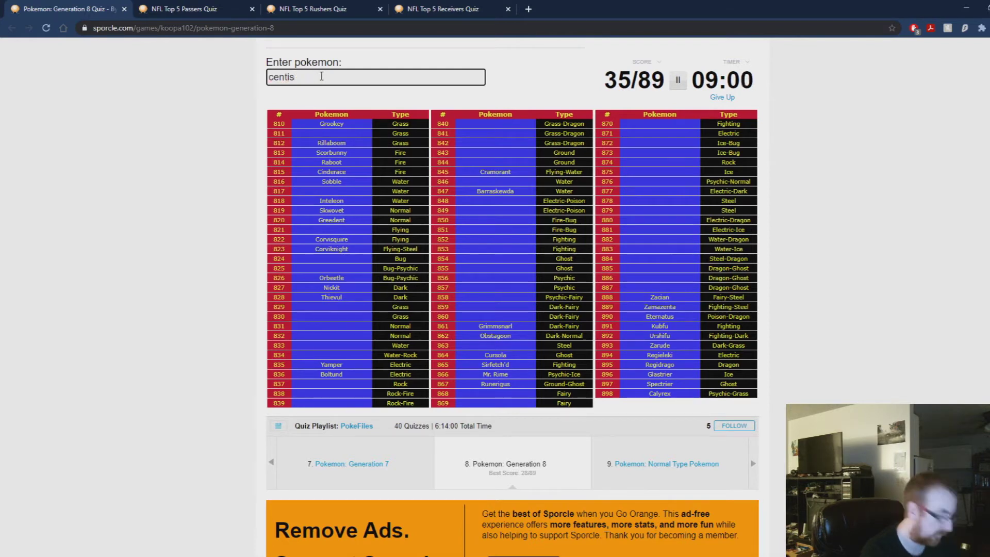
pyautogui.write('cor')
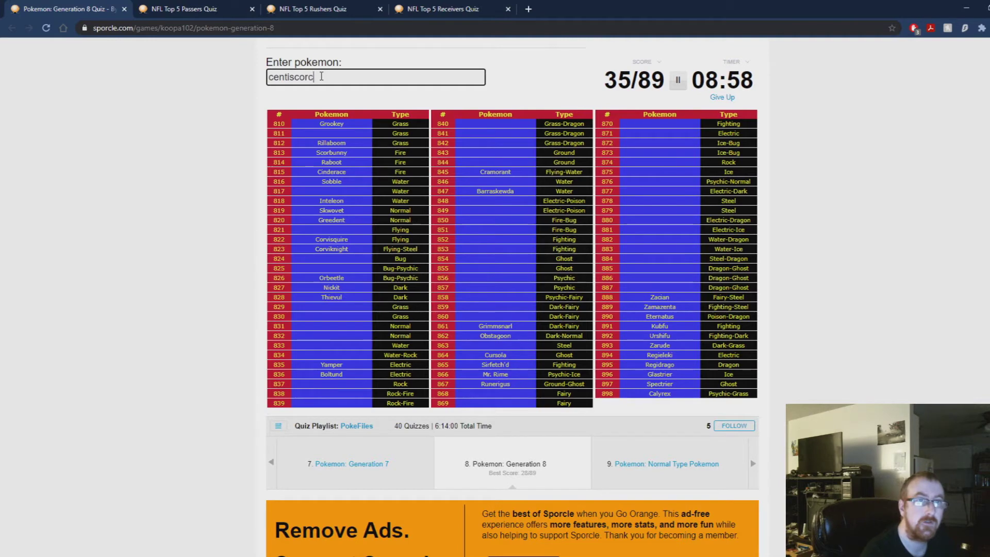
pyautogui.write('c')
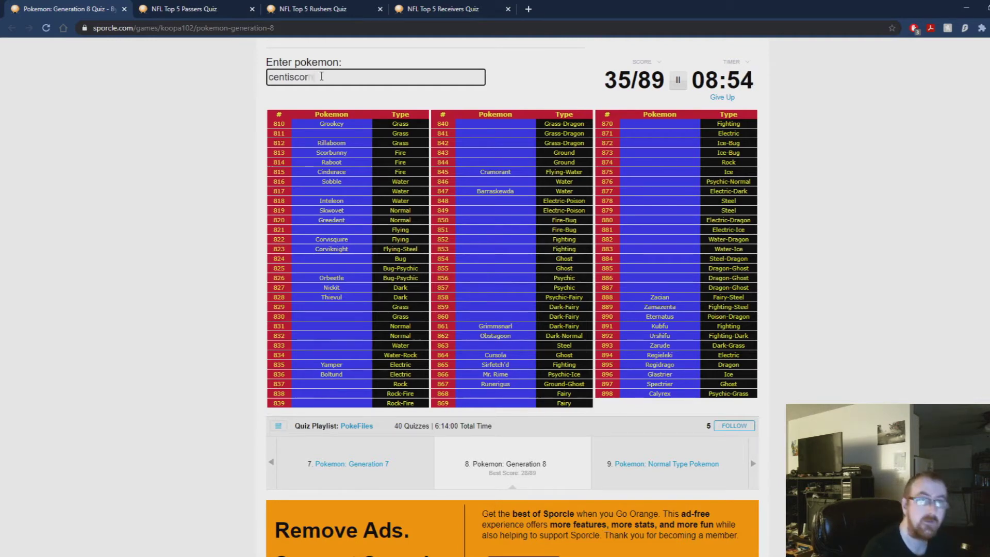
pyautogui.write('c')
pyautogui.write('tch')
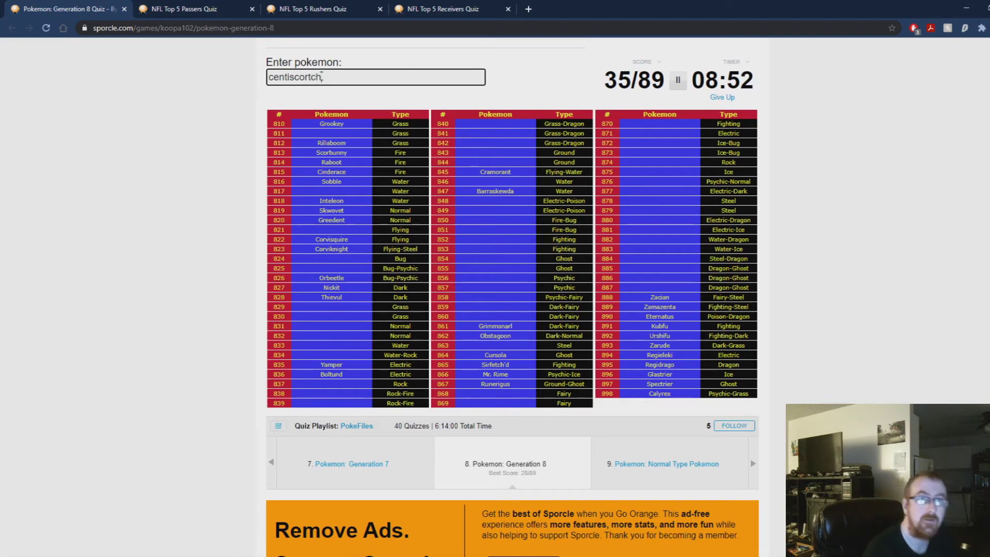
pyautogui.press('BackSpace')
pyautogui.write('k')
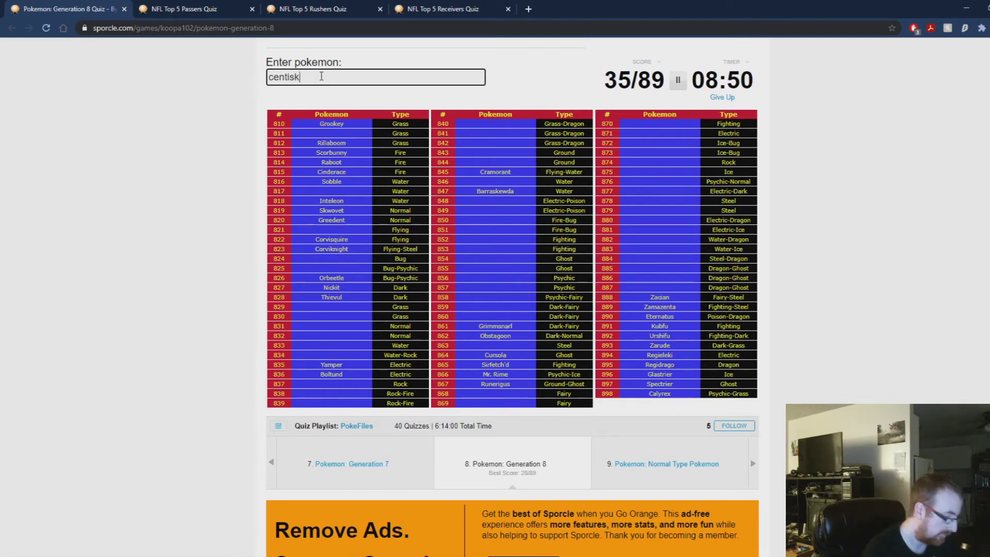
pyautogui.write('or')
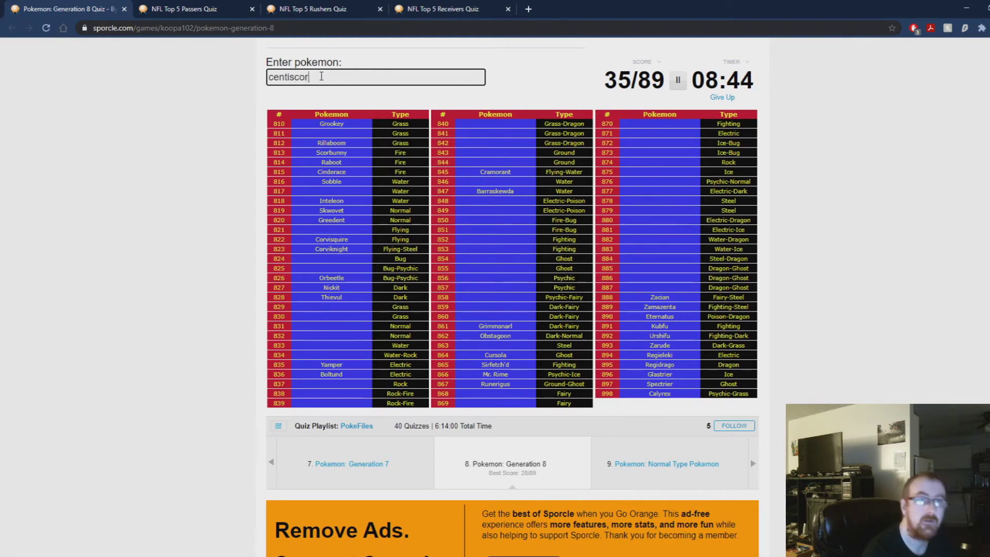
pyautogui.write('ch')
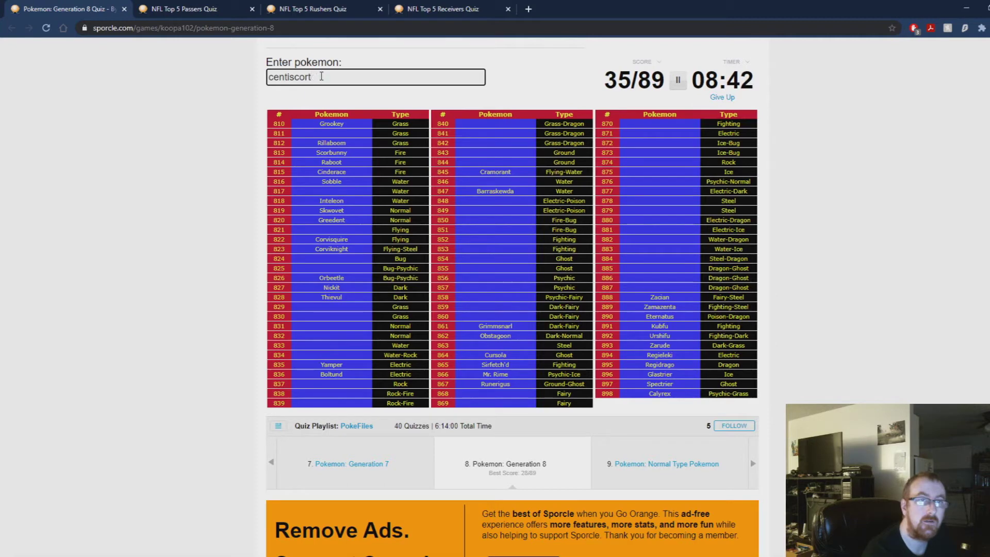
pyautogui.press('BackSpace')
pyautogui.press('BackSpace')
pyautogui.press('BackSpace')
pyautogui.write('kort')
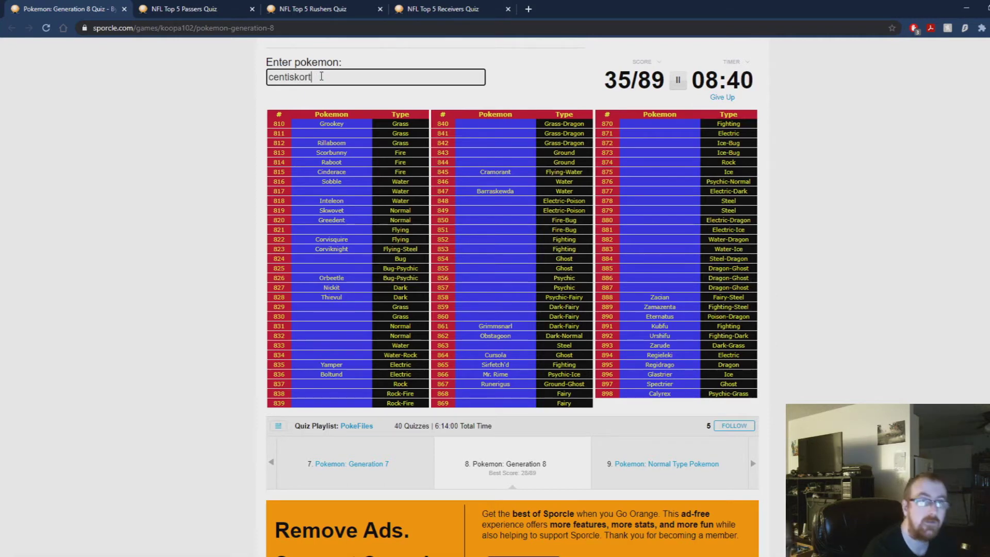
pyautogui.write('ch')
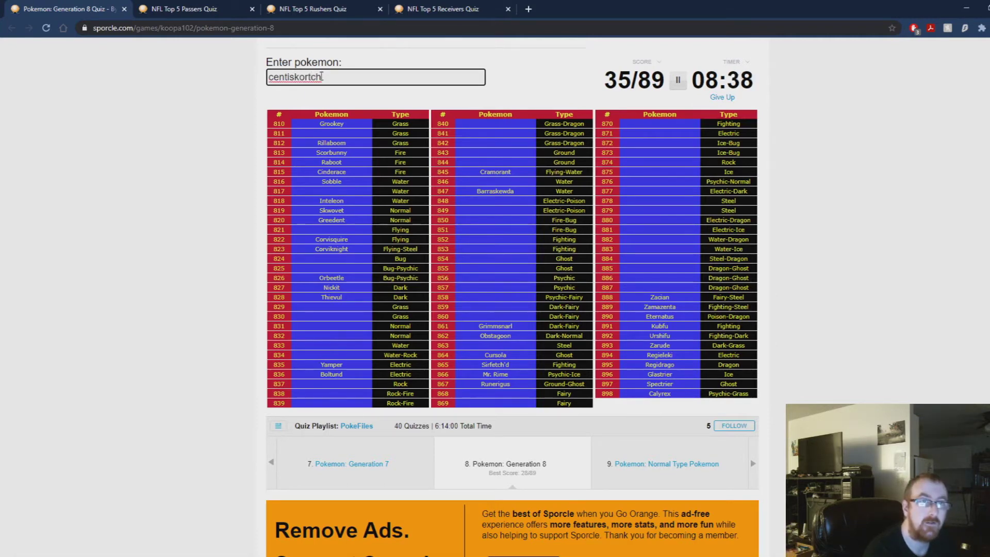
pyautogui.press('BackSpace')
pyautogui.write('ch')
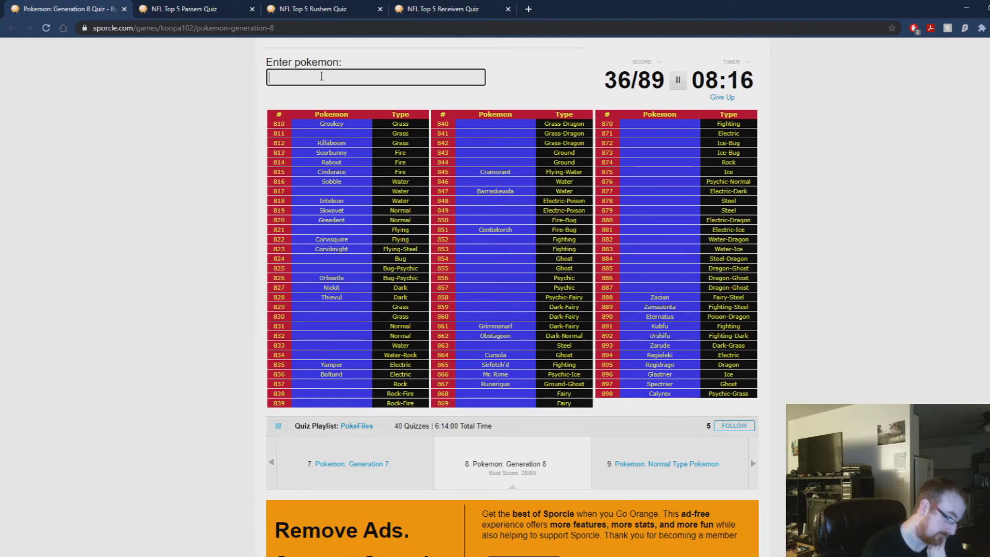
pyautogui.write('snom')
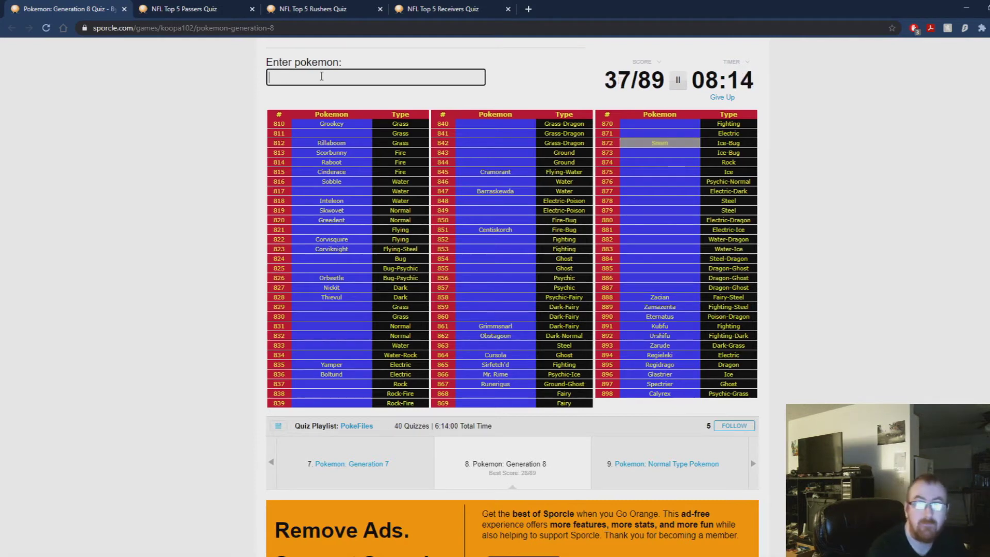
pyautogui.write('fros')
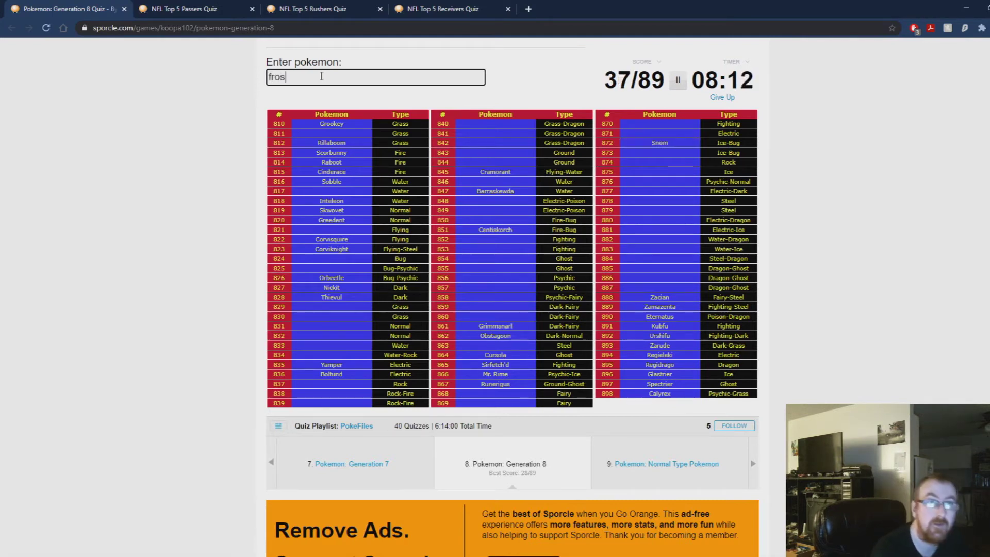
pyautogui.write('moth')
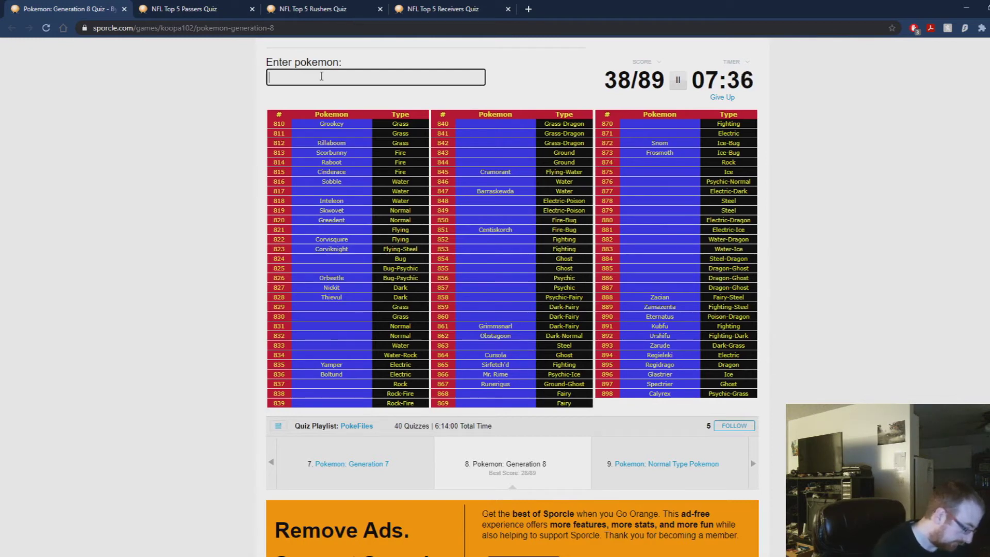
pyautogui.write('dr')
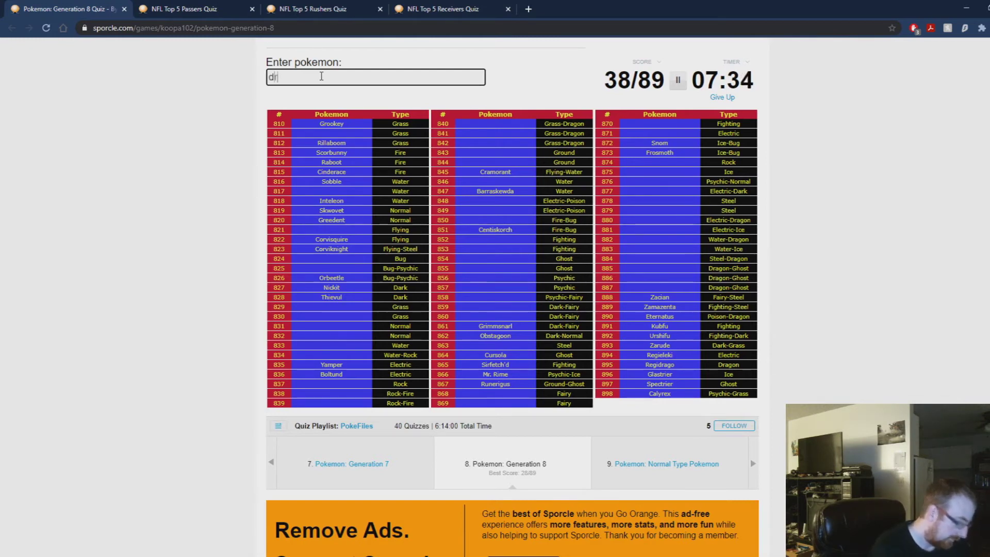
pyautogui.write('edaw')
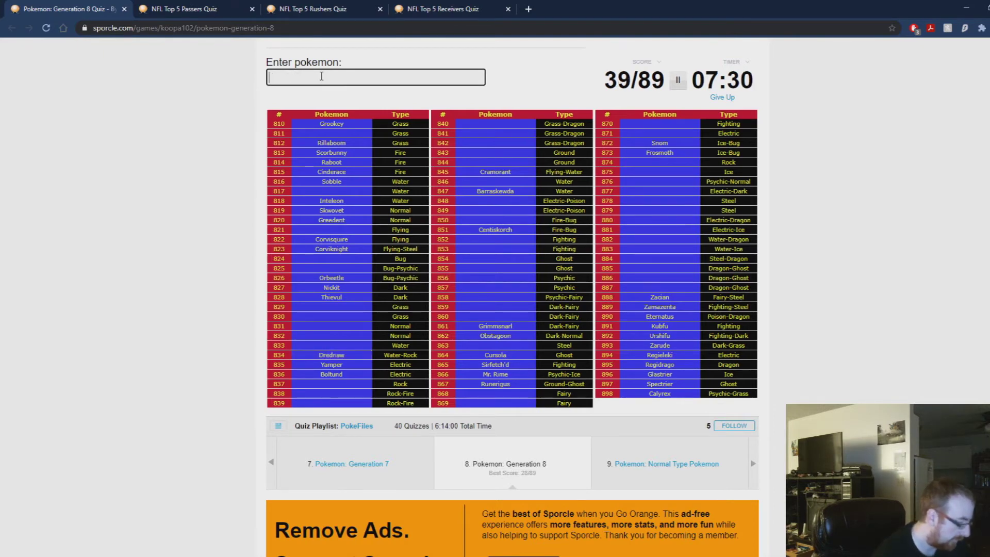
pyautogui.write('cewtle')
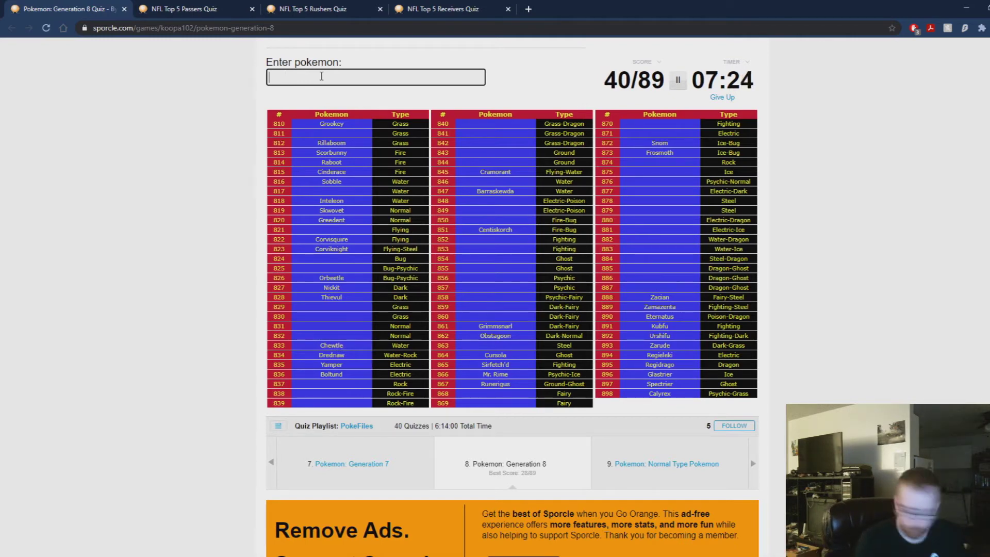
pyautogui.write('wol')
# Step: Enter Drednaw, Chewtle, Wooloo and Dubwool, fixing mistyped letters
pyautogui.press('BackSpace')
pyautogui.write('ol')
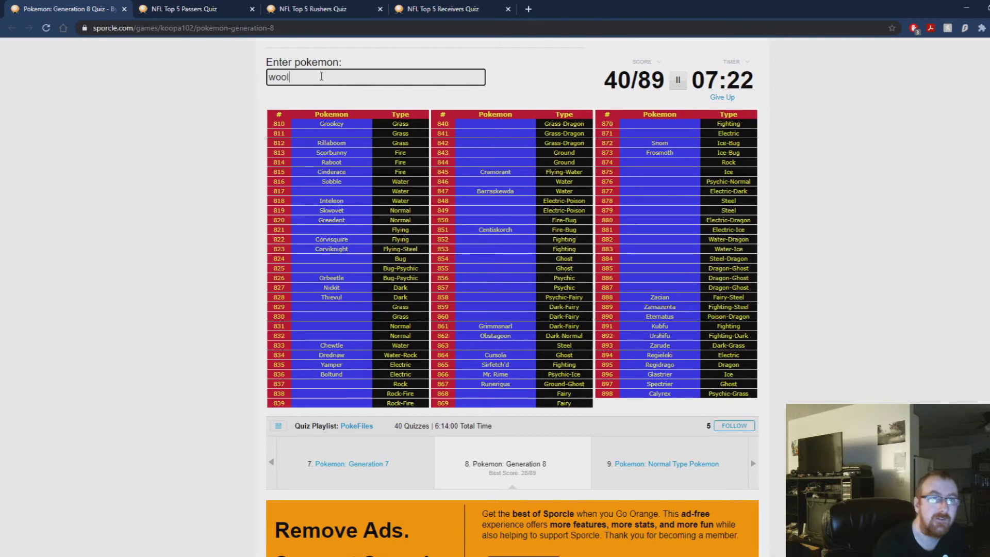
pyautogui.write('oo')
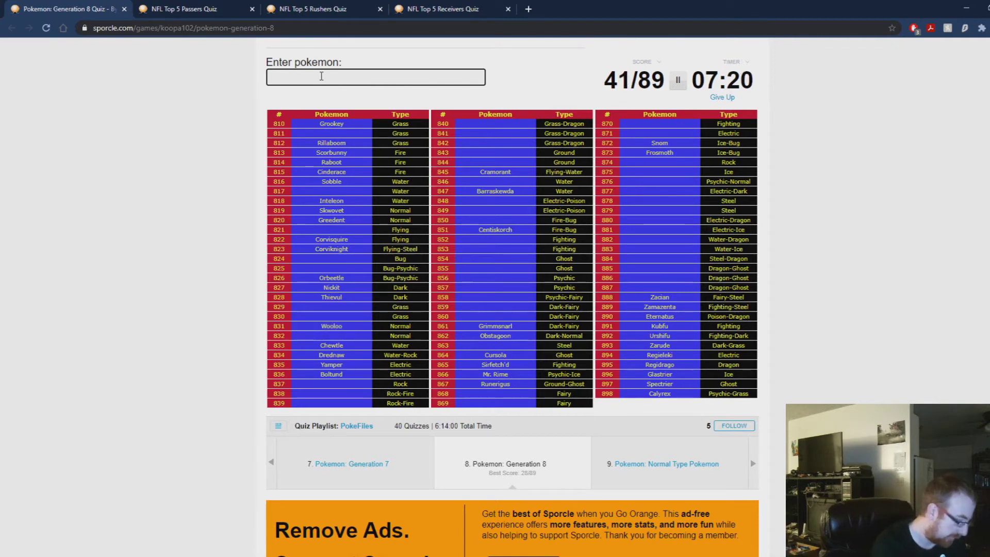
pyautogui.write('bl')
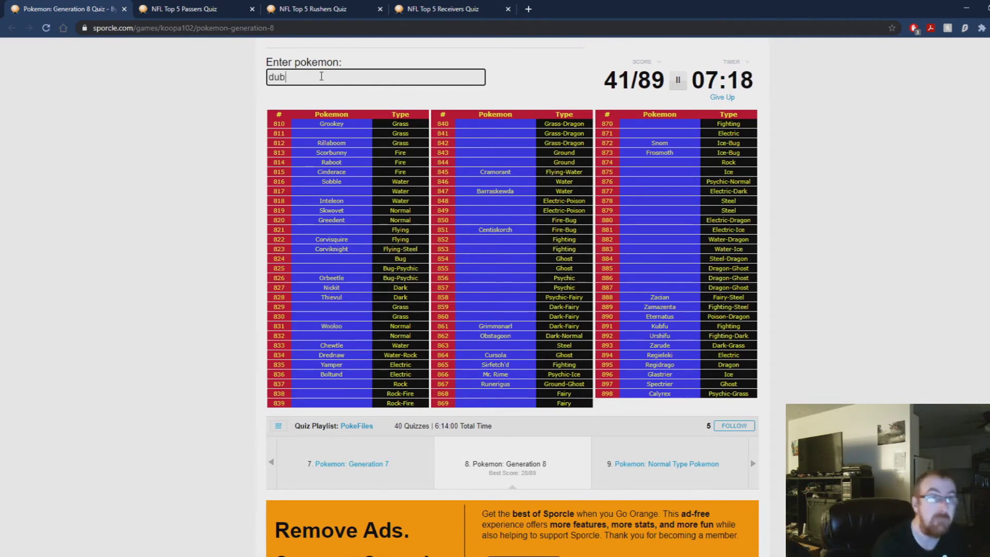
pyautogui.press('BackSpace')
pyautogui.write('wool')
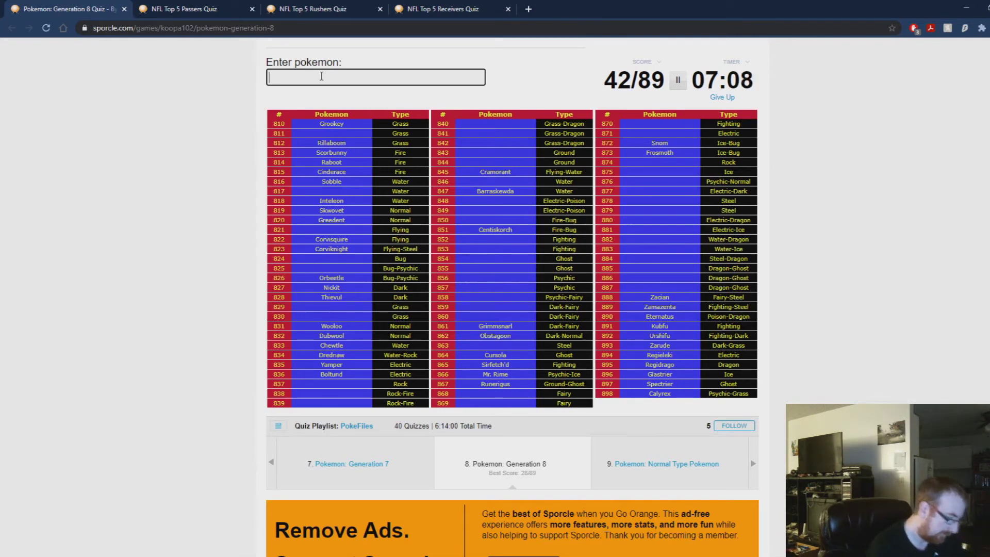
pyautogui.write('haterenne')
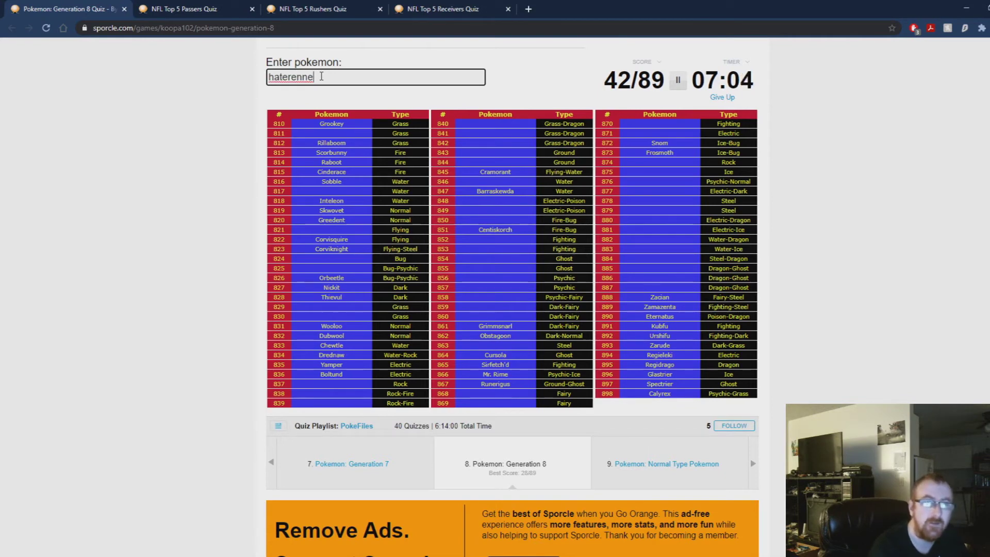
# Step: Respell the guess until Hatterene is accepted
pyautogui.press('BackSpace')
pyautogui.press('BackSpace')
pyautogui.press('BackSpace')
pyautogui.press('BackSpace')
pyautogui.press('BackSpace')
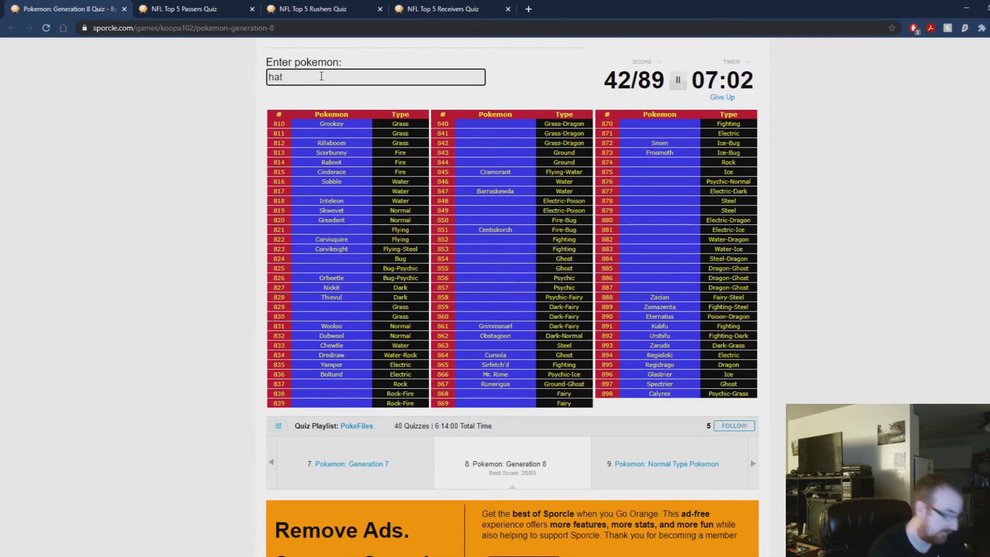
pyautogui.write('terenne')
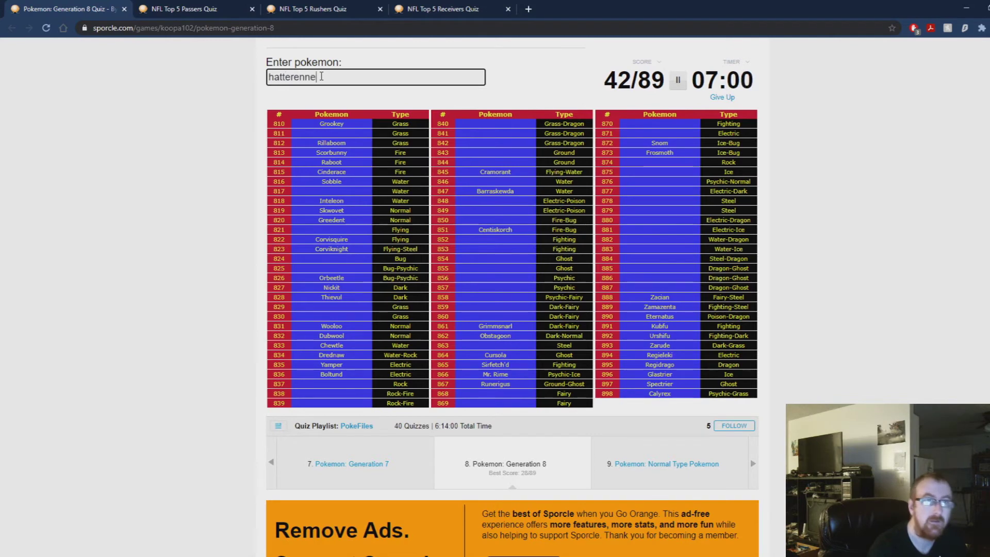
pyautogui.press('BackSpace')
pyautogui.press('BackSpace')
pyautogui.press('BackSpace')
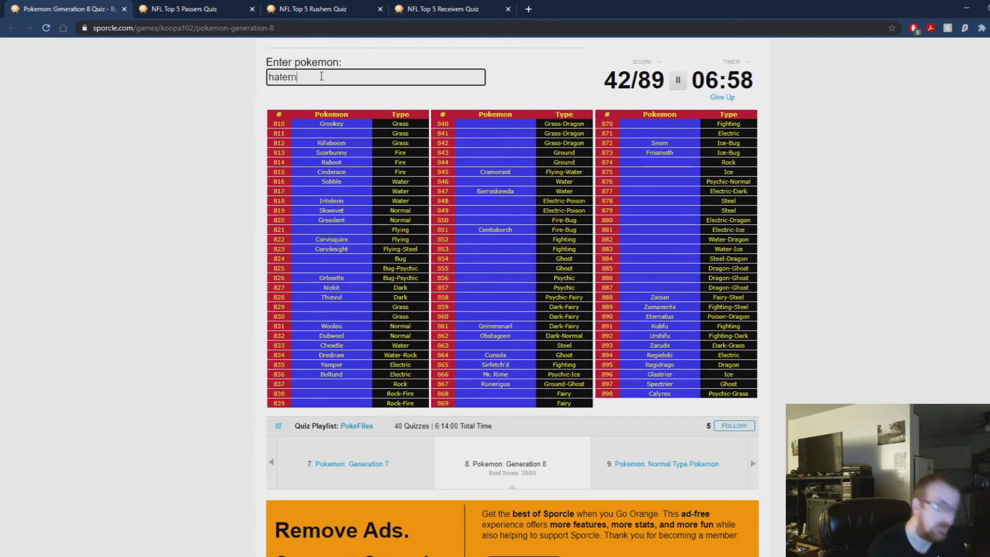
pyautogui.write('e')
pyautogui.press('BackSpace')
pyautogui.press('BackSpace')
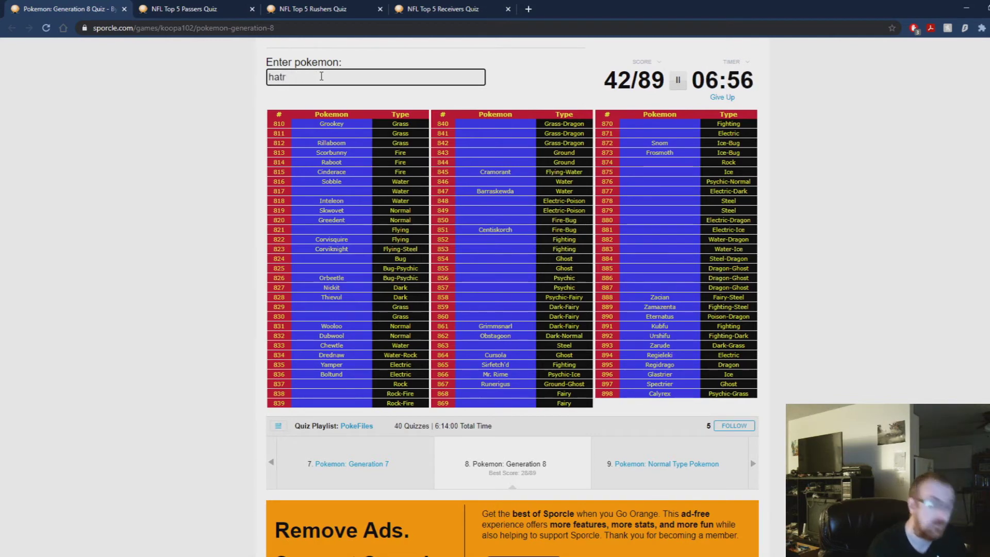
pyautogui.write('terenn')
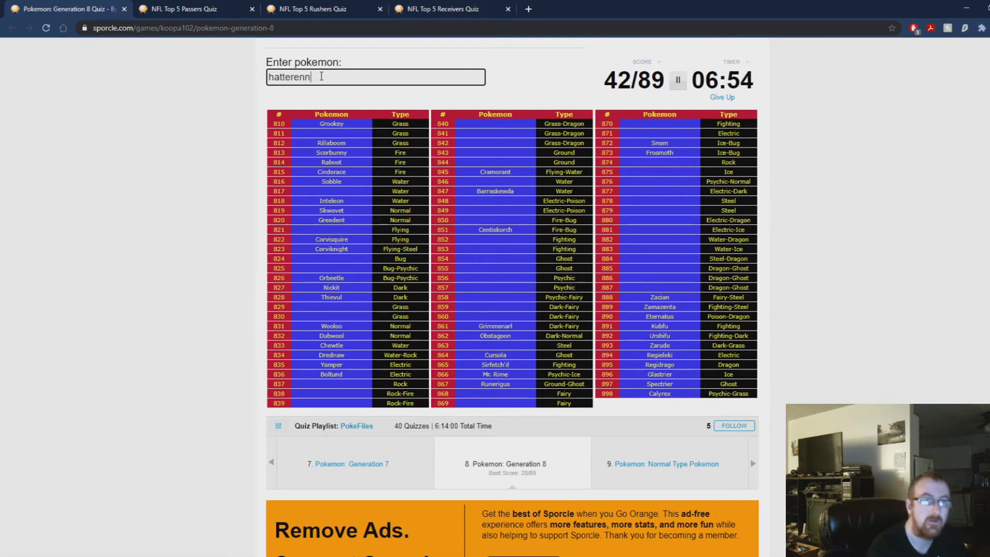
pyautogui.press('BackSpace')
pyautogui.write('e')
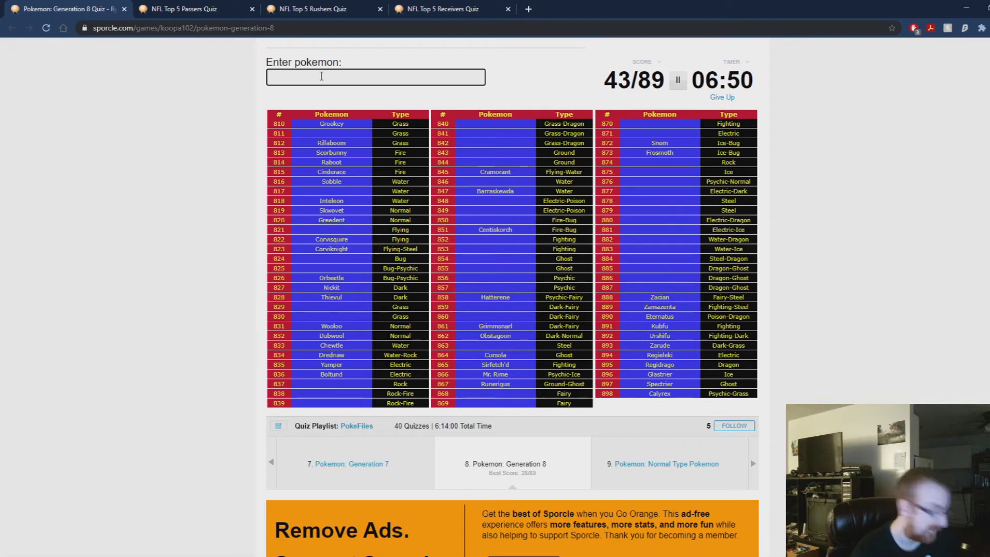
pyautogui.write('ttena')
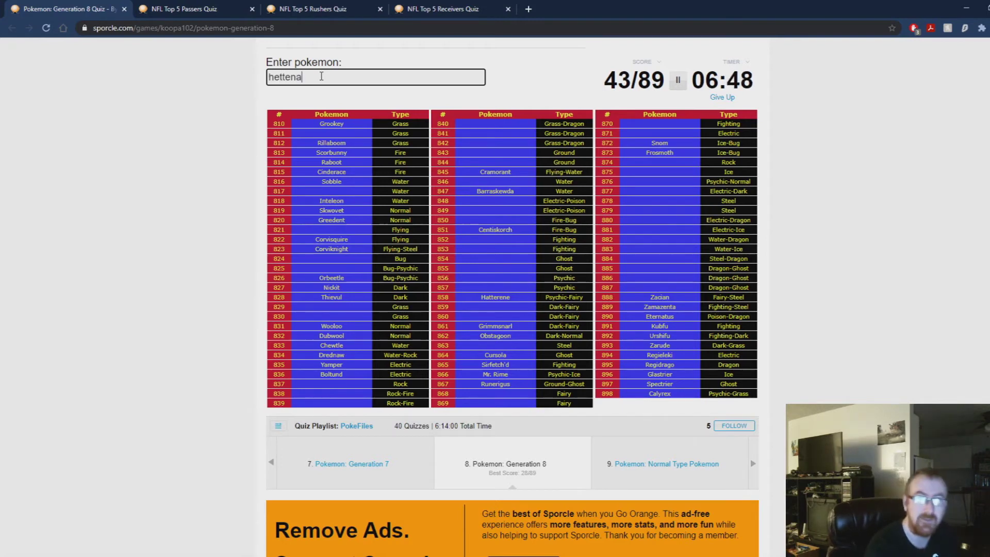
# Step: Retype the next guess until Hatenna is accepted in slot 856
pyautogui.press('BackSpace')
pyautogui.write('ba')
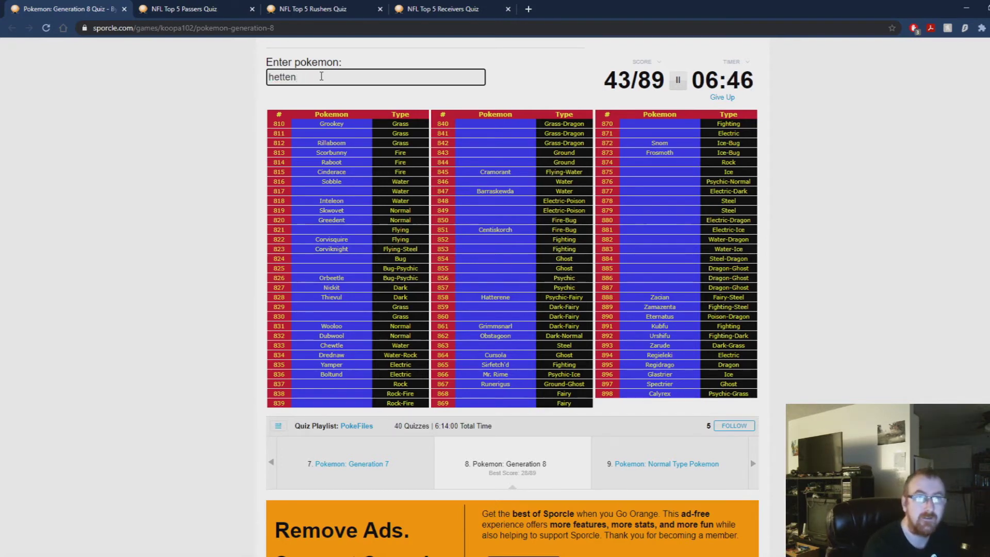
pyautogui.write('b')
pyautogui.press('BackSpace')
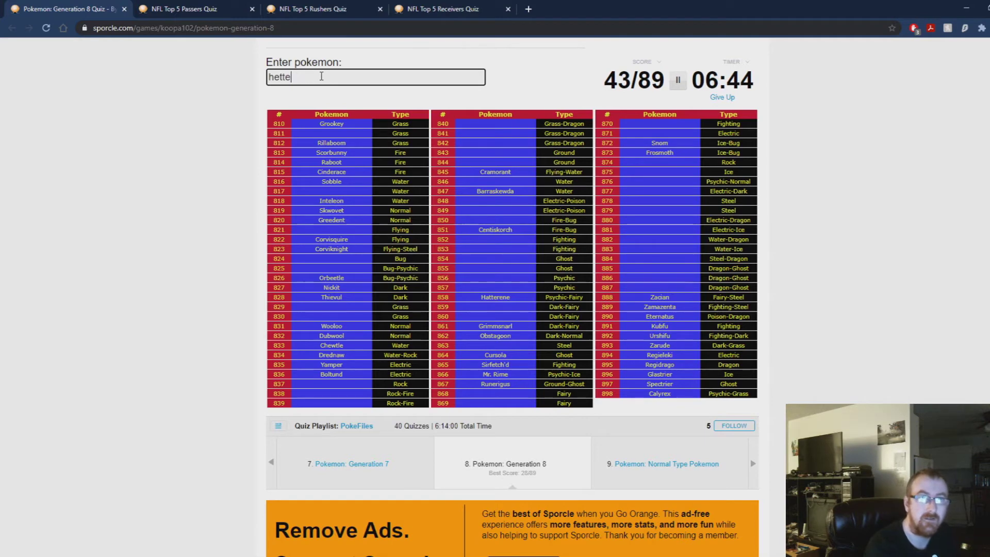
pyautogui.press('BackSpace')
pyautogui.press('BackSpace')
pyautogui.press('BackSpace')
pyautogui.write('att')
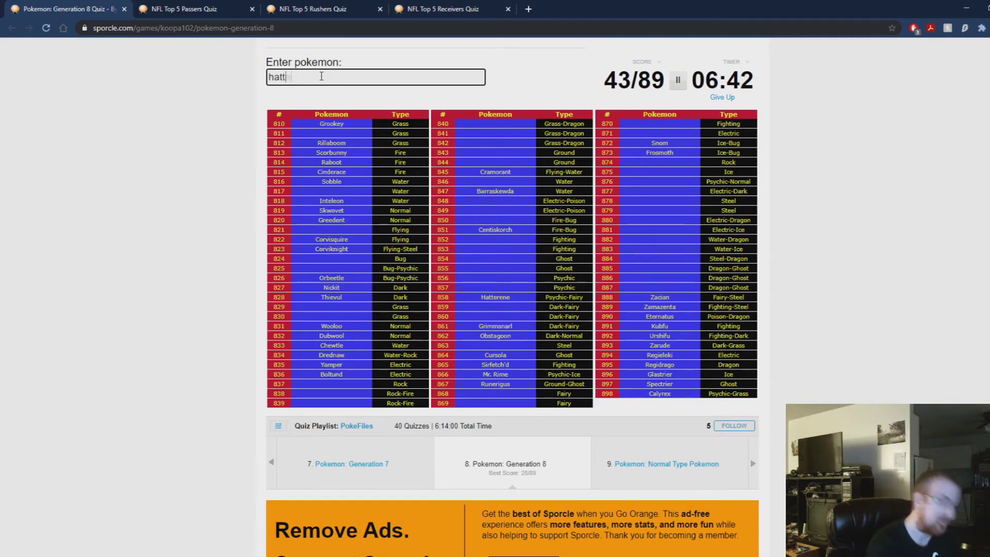
pyautogui.write('ena')
pyautogui.hotkey('ctrl', 'a')
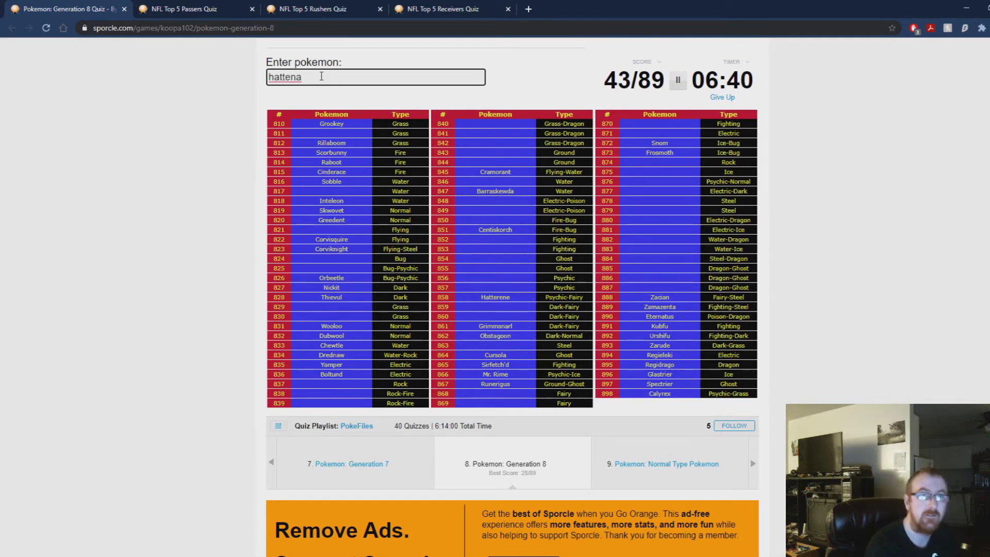
pyautogui.press('BackSpace')
pyautogui.write('i')
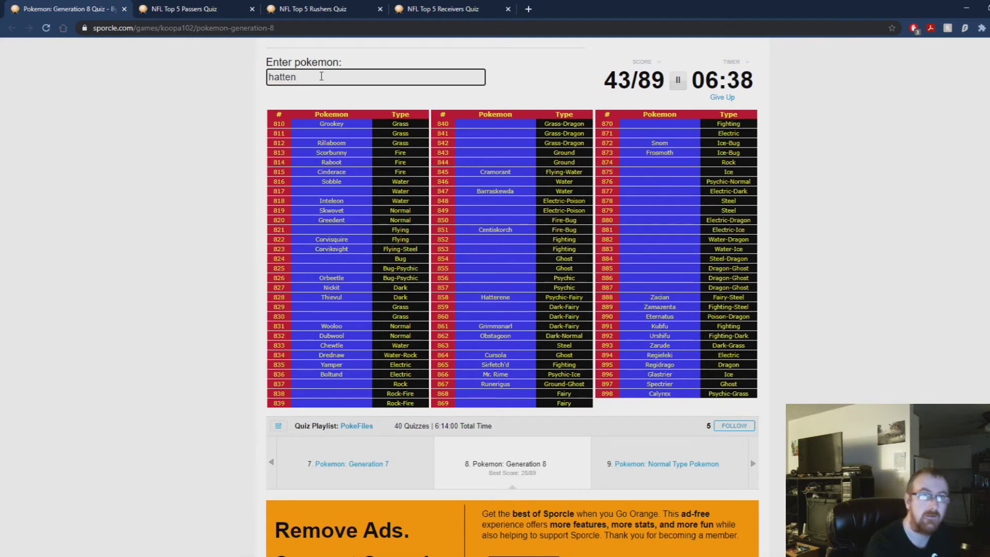
pyautogui.write('na')
pyautogui.press('BackSpace')
pyautogui.press('BackSpace')
pyautogui.press('BackSpace')
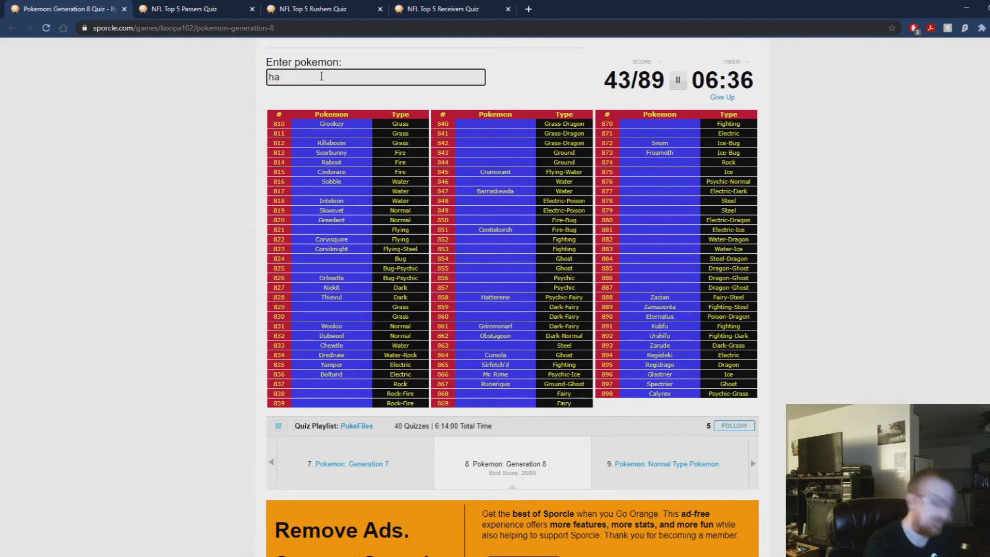
pyautogui.write('na')
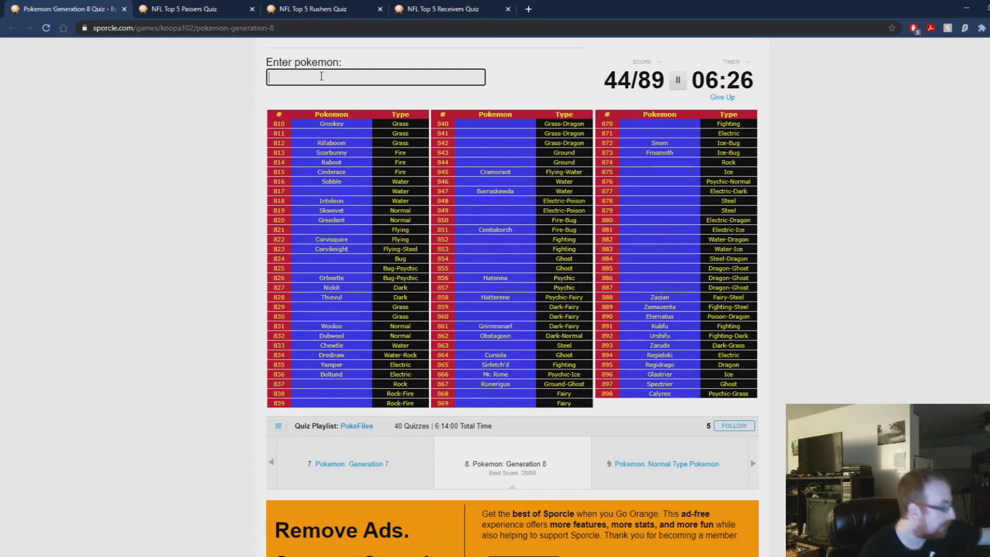
pyautogui.write('t')
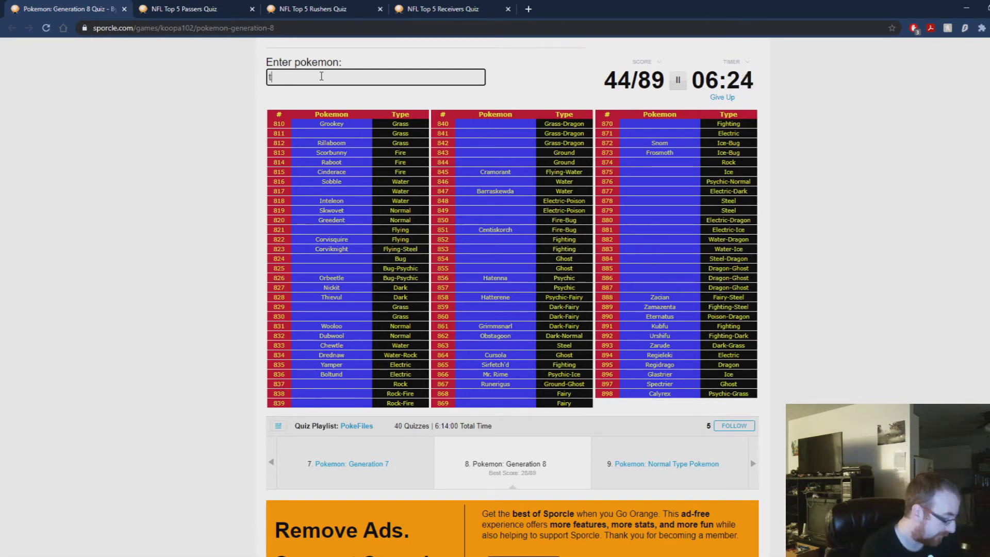
pyautogui.write('oxel')
pyautogui.write('to')
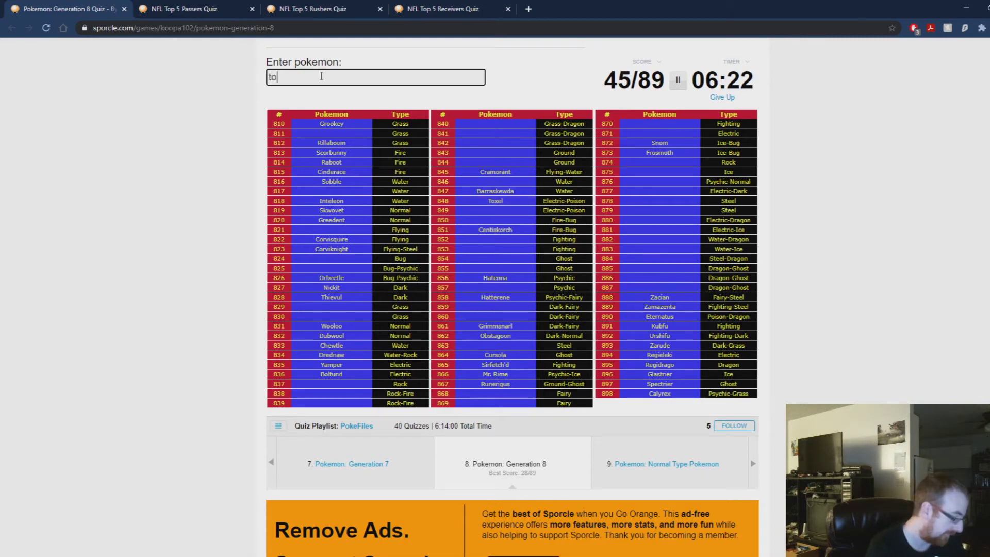
pyautogui.write('s')
pyautogui.write('tric')
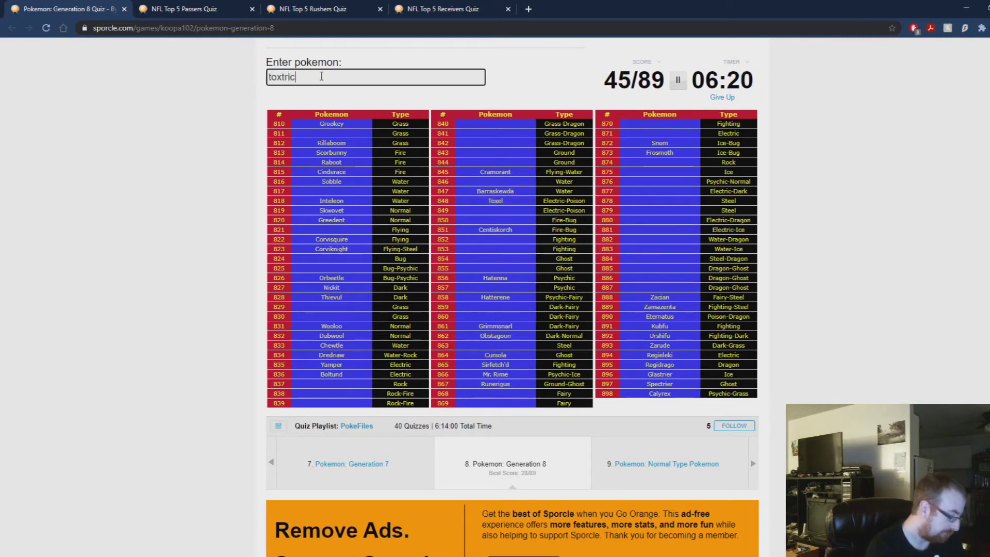
pyautogui.write('ity')
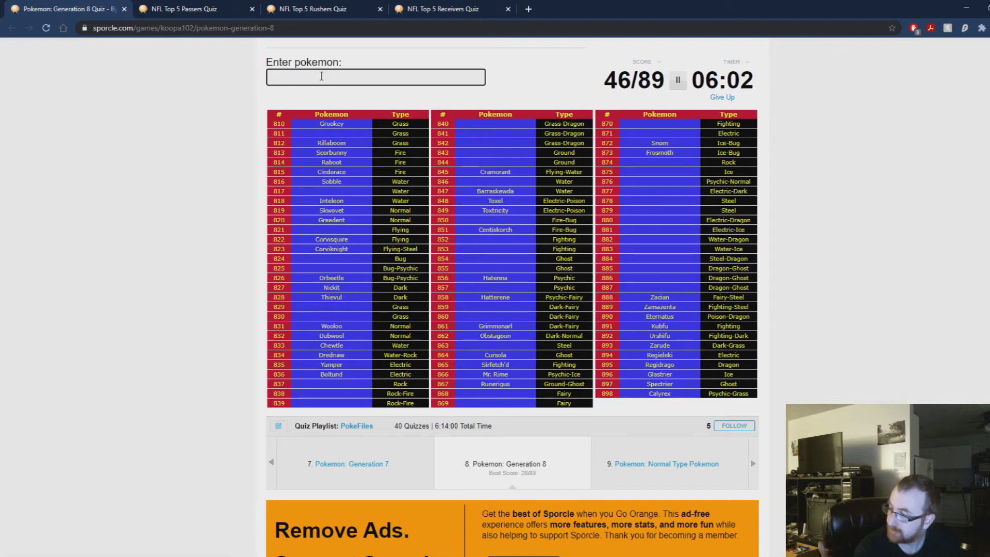
pyautogui.write('clo')
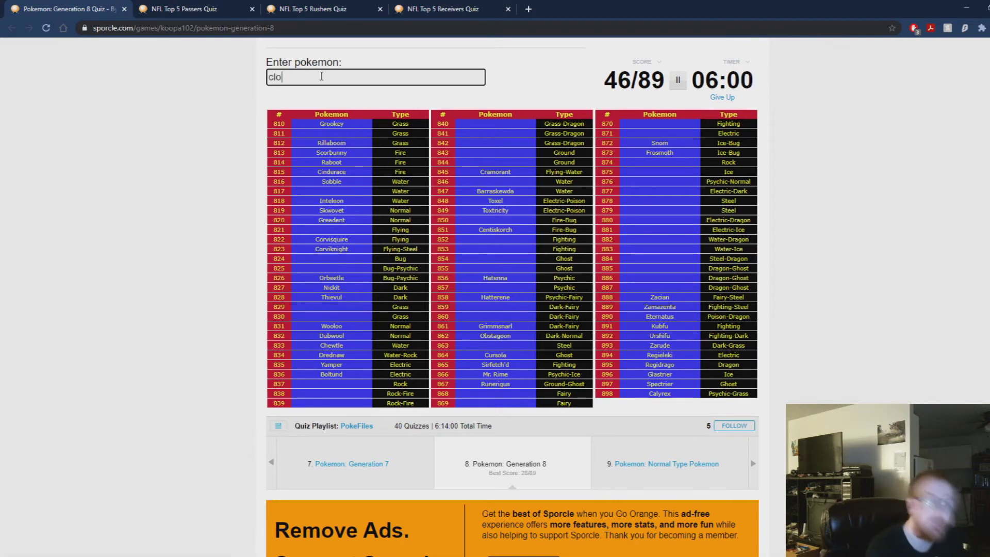
pyautogui.write('bus')
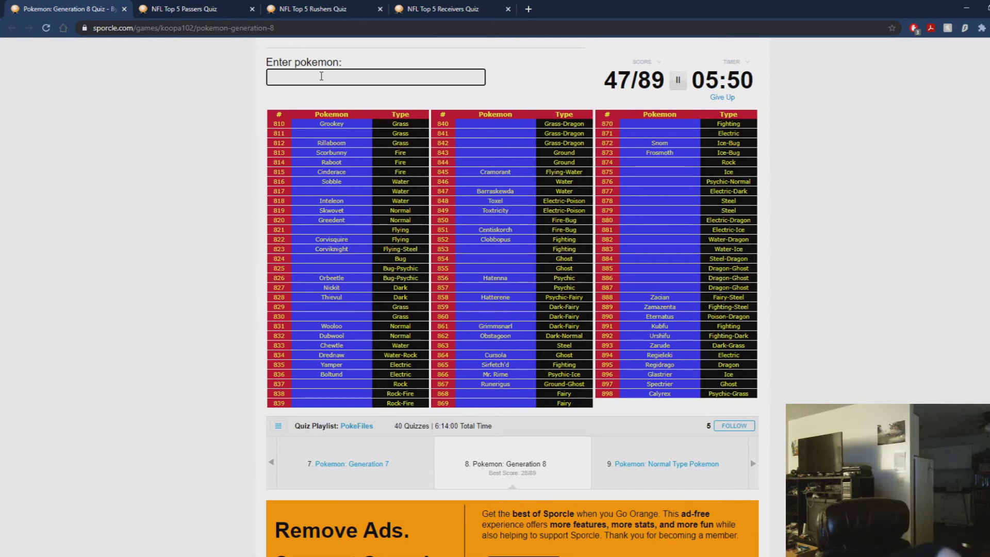
pyautogui.write('g')
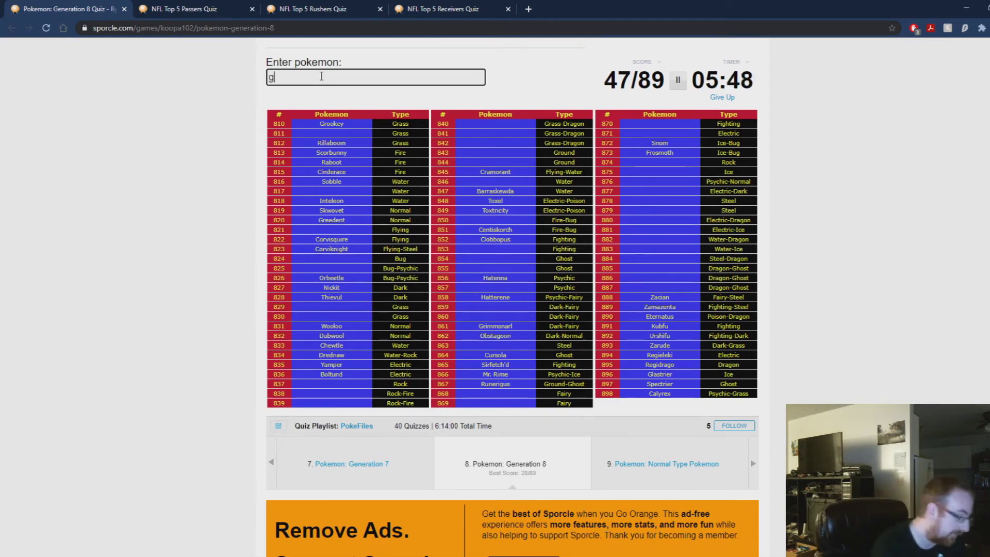
pyautogui.write('rapploc')
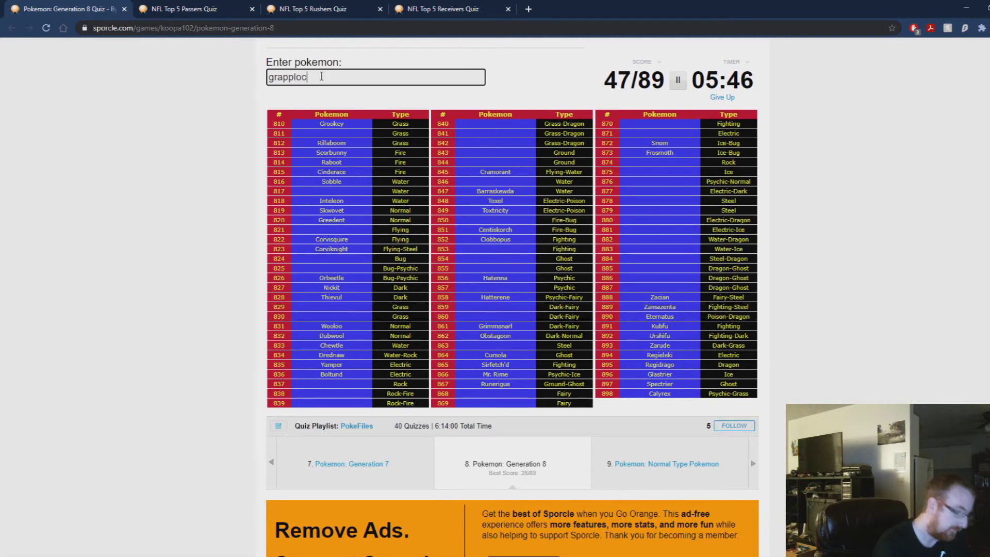
pyautogui.write('t')
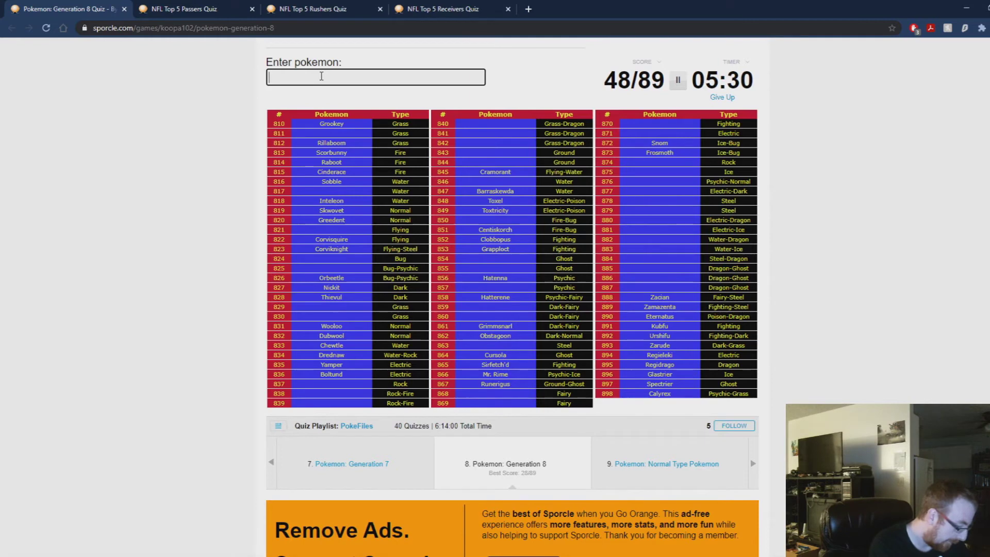
pyautogui.write('drep')
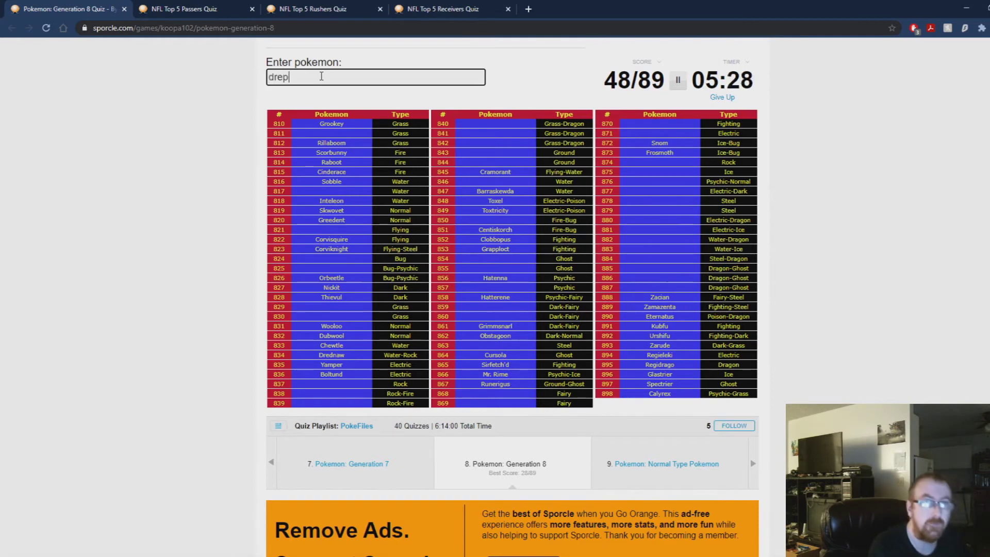
# Step: Enter Clobbopus, Grapploct, Dreepy and Dragapult, and clear the failed 'carkol' guess
pyautogui.press('BackSpace')
pyautogui.write('epy')
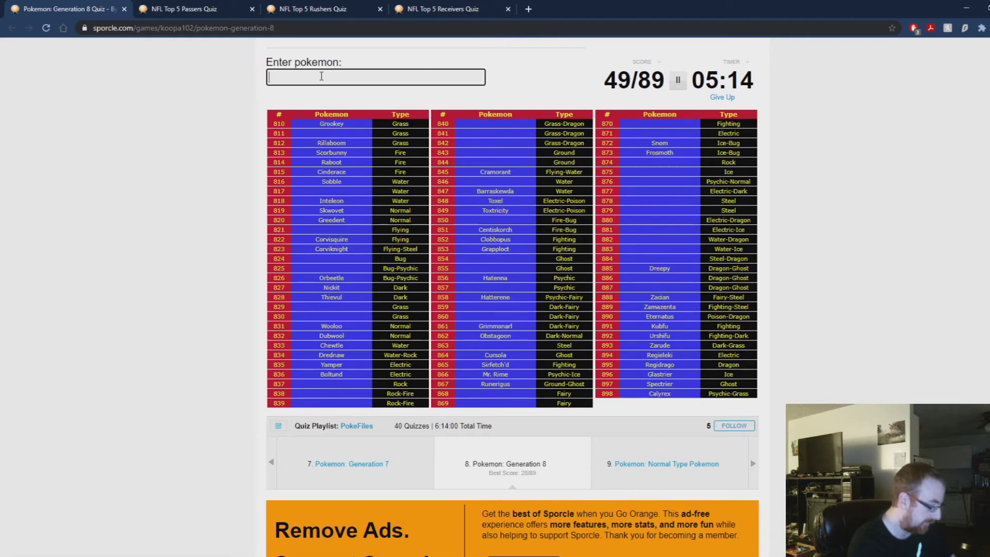
pyautogui.write('dragapt')
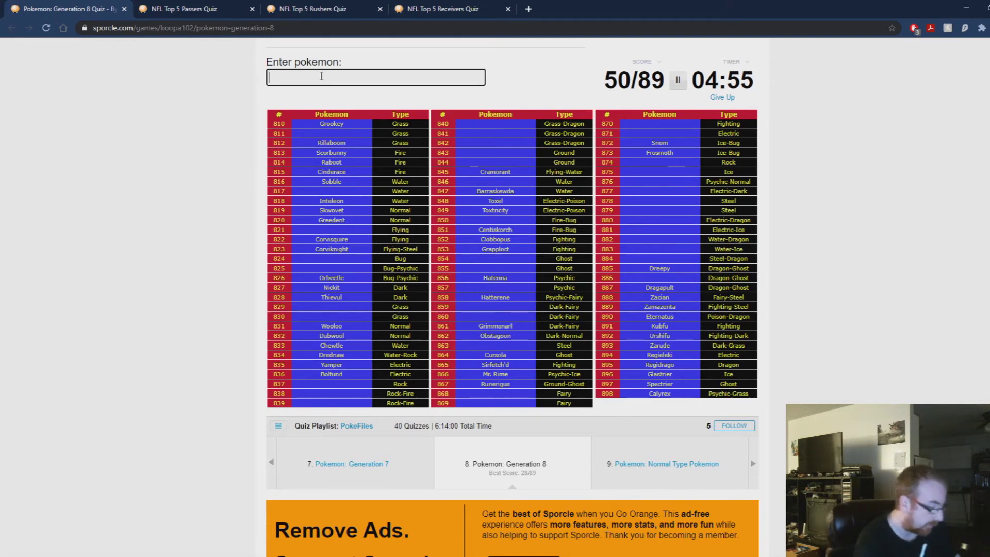
pyautogui.write('carkoal')
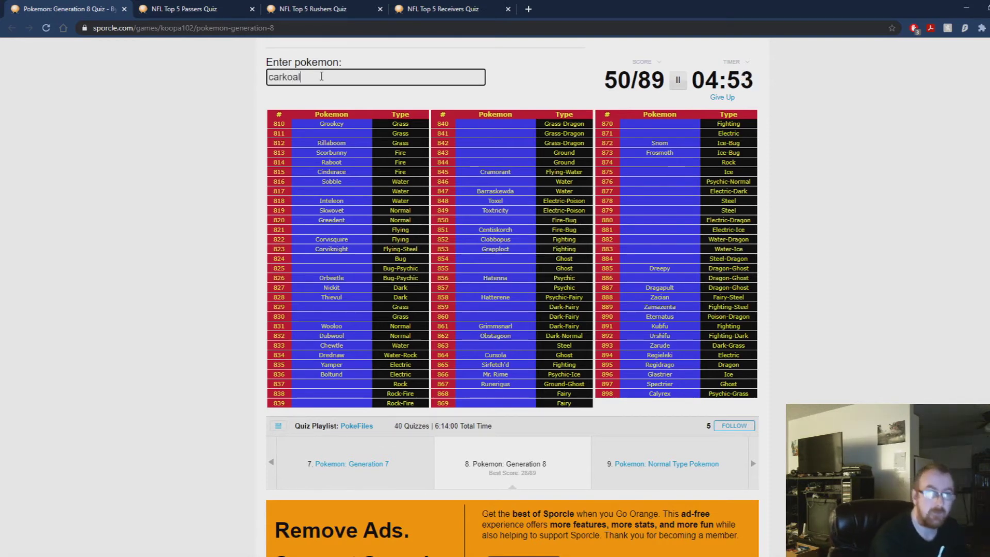
pyautogui.write('kar')
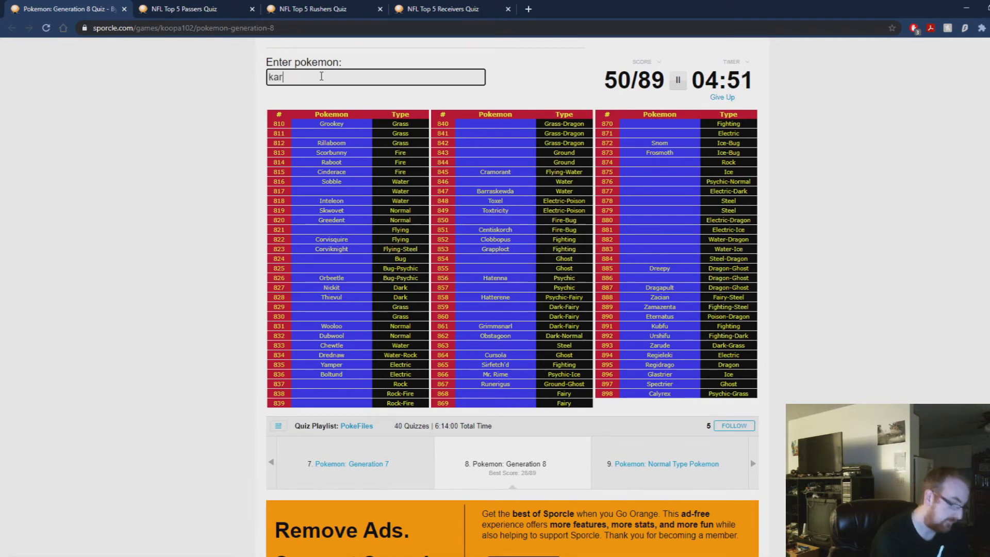
pyautogui.write('koa')
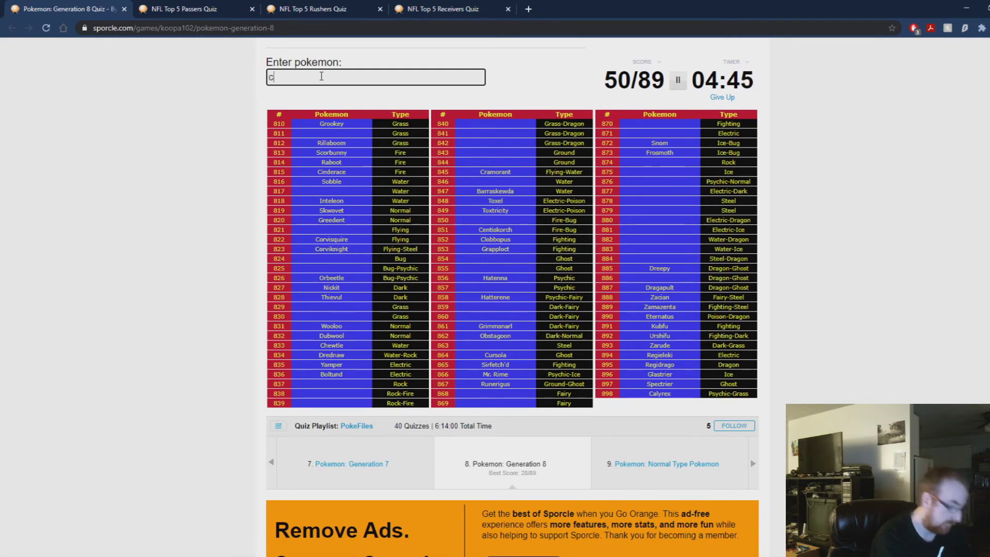
pyautogui.write('ar')
pyautogui.write('al')
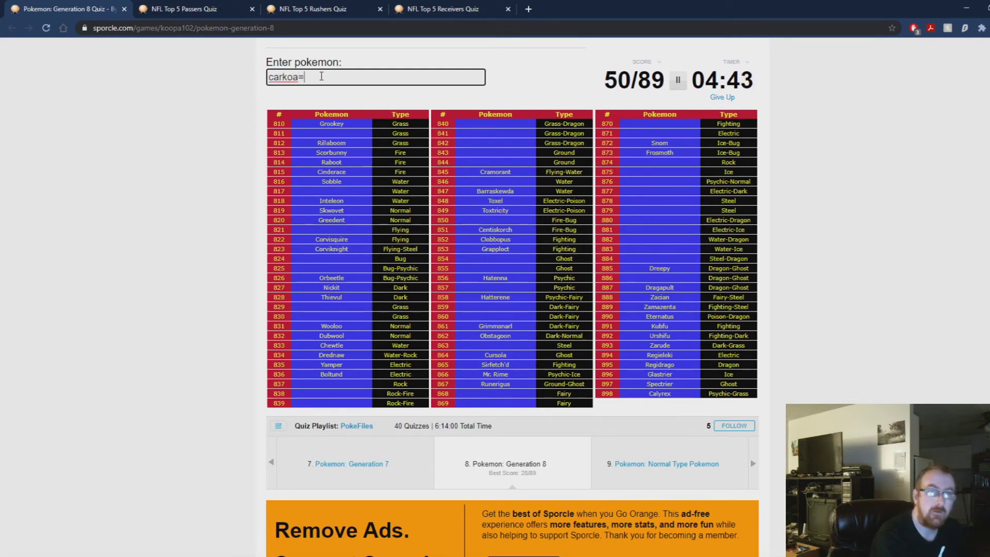
pyautogui.press('BackSpace')
pyautogui.press('BackSpace')
pyautogui.press('BackSpace')
pyautogui.press('BackSpace')
pyautogui.press('BackSpace')
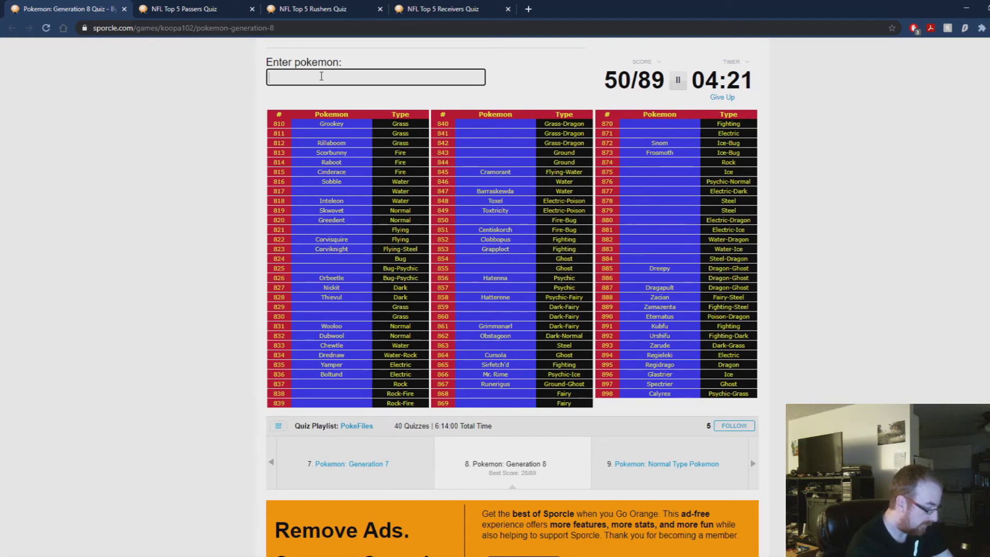
pyautogui.write('drago')
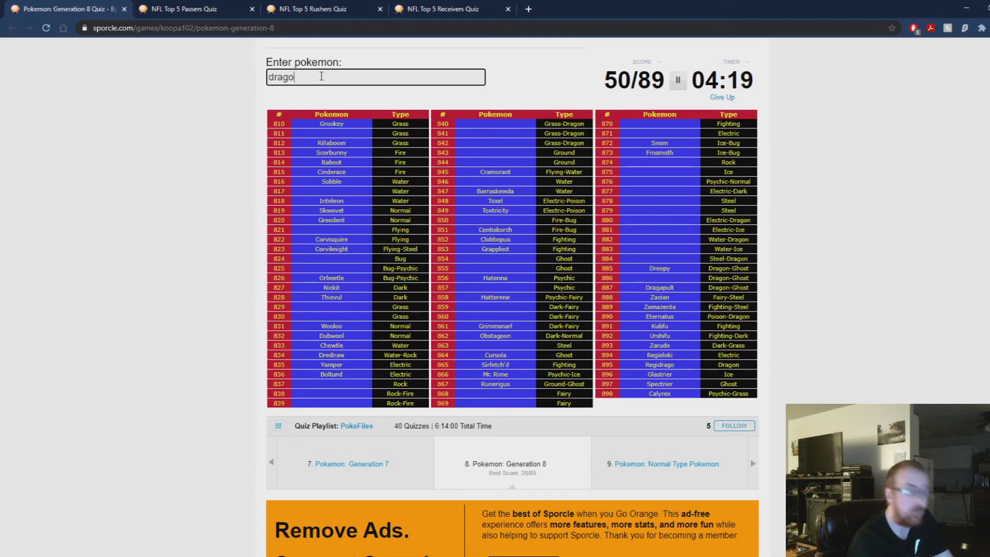
pyautogui.write('sh')
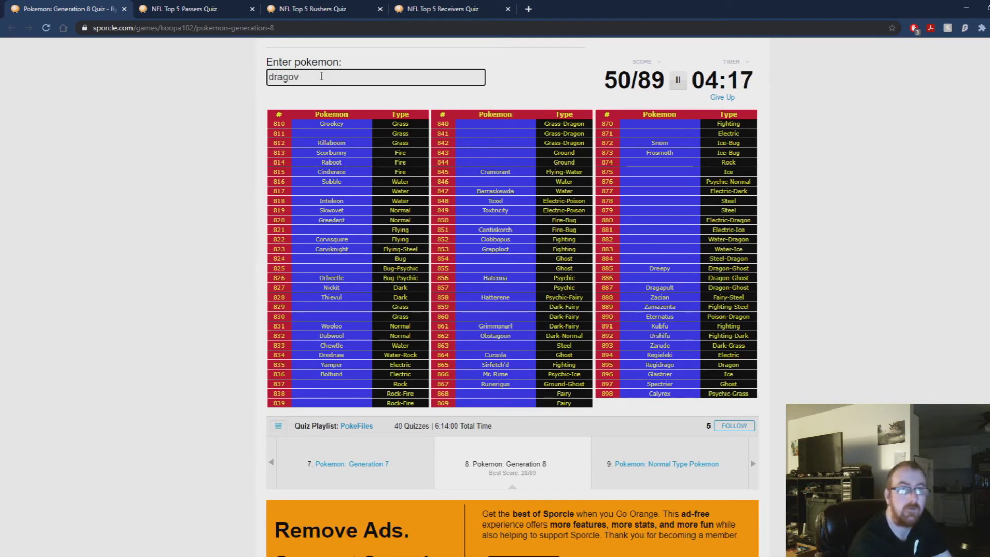
# Step: Enter Dracovish, Arctovish and Dracozolt, retrying misspelled guesses toward Arctozolt
pyautogui.press('BackSpace')
pyautogui.press('BackSpace')
pyautogui.press('BackSpace')
pyautogui.write('cvish')
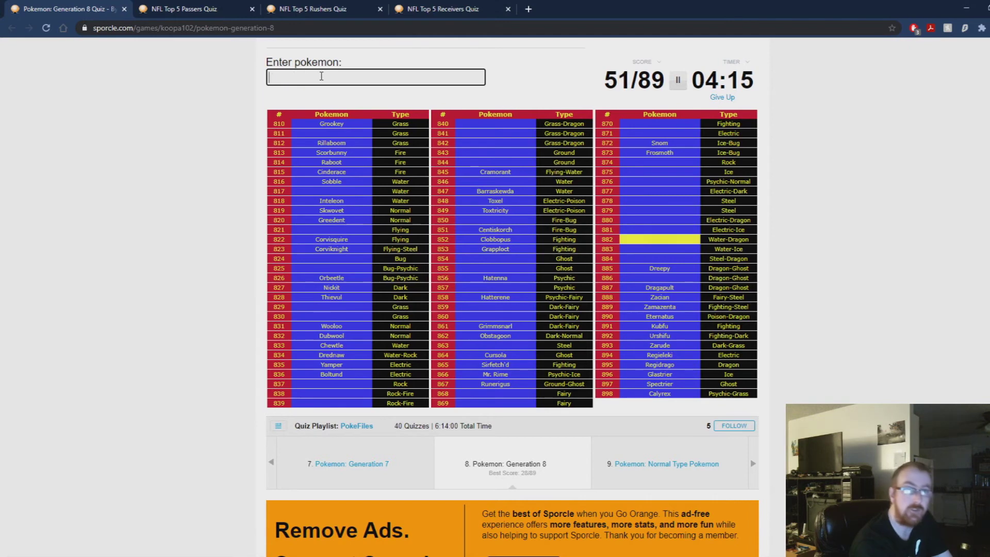
pyautogui.write('draco')
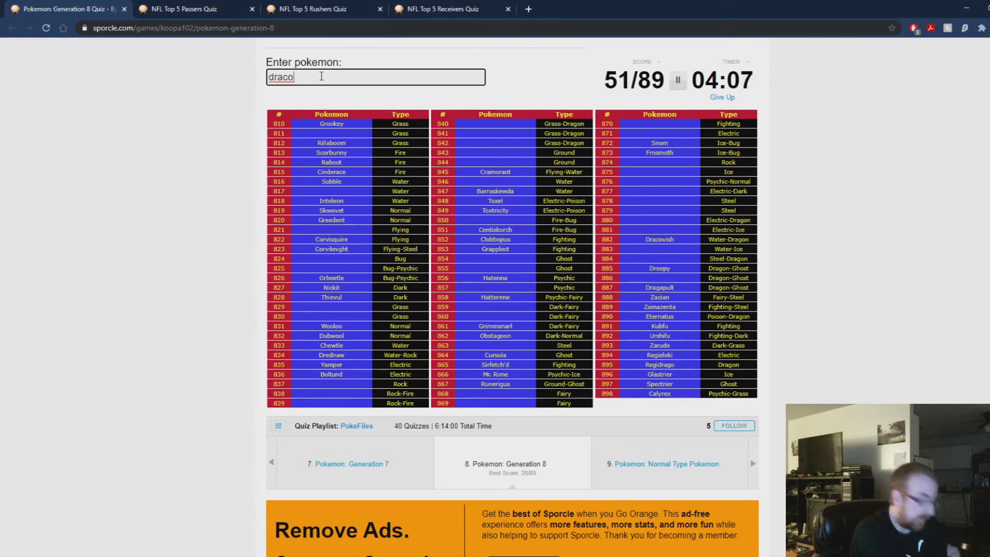
pyautogui.press('BackSpace')
pyautogui.press('BackSpace')
pyautogui.press('BackSpace')
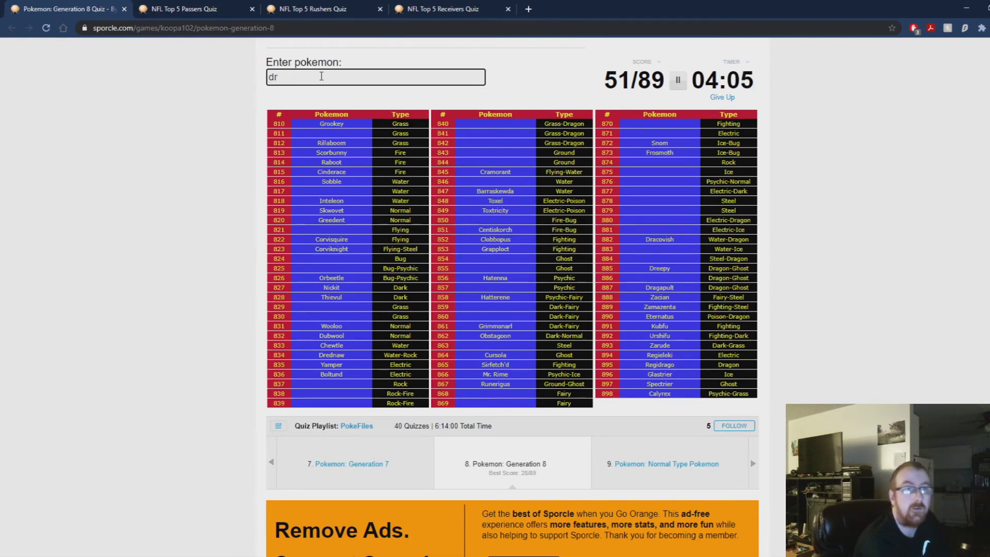
pyautogui.press('BackSpace')
pyautogui.write('arctosh')
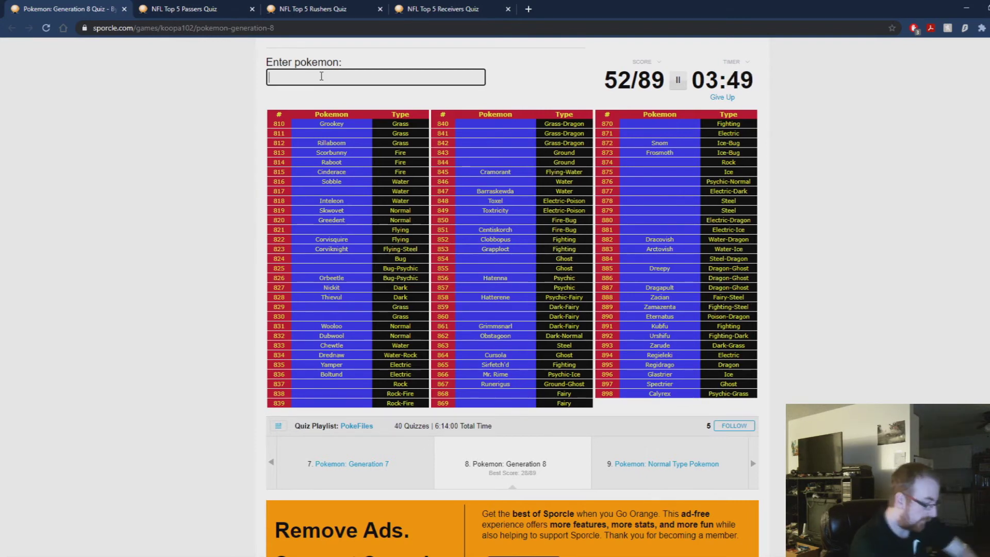
pyautogui.write('draco')
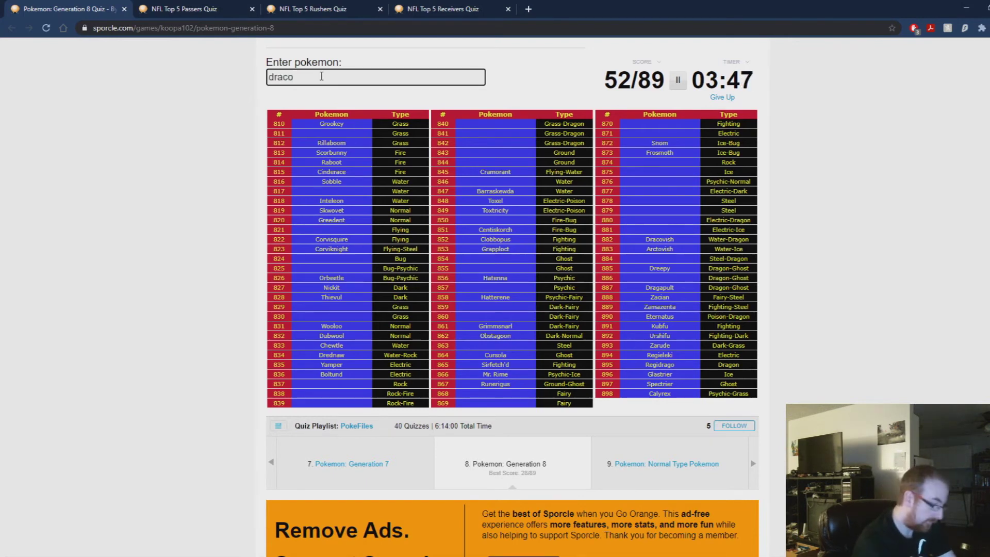
pyautogui.write('zolt')
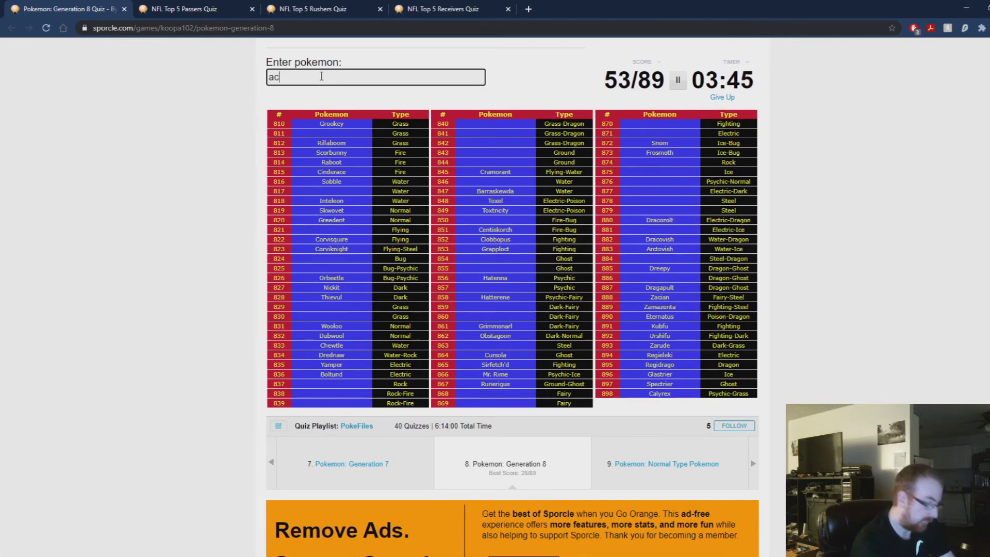
pyautogui.press('BackSpace')
pyautogui.write('rtozo')
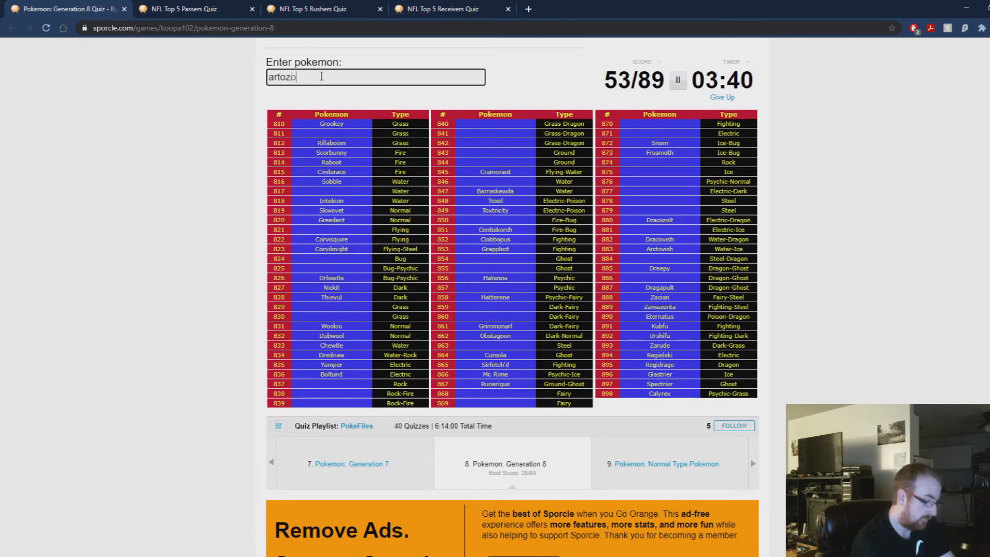
pyautogui.write('l')
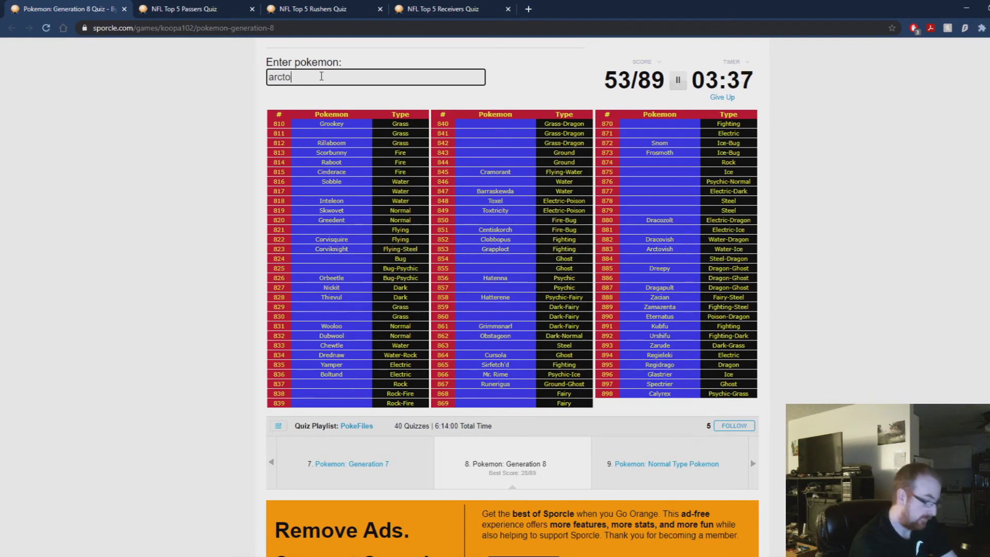
pyautogui.write('lt')
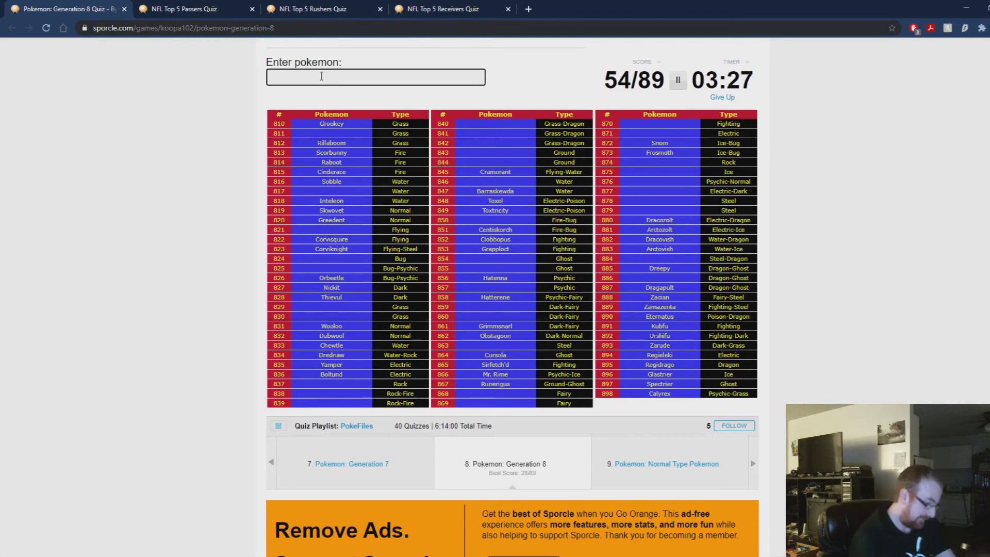
pyautogui.write('i')
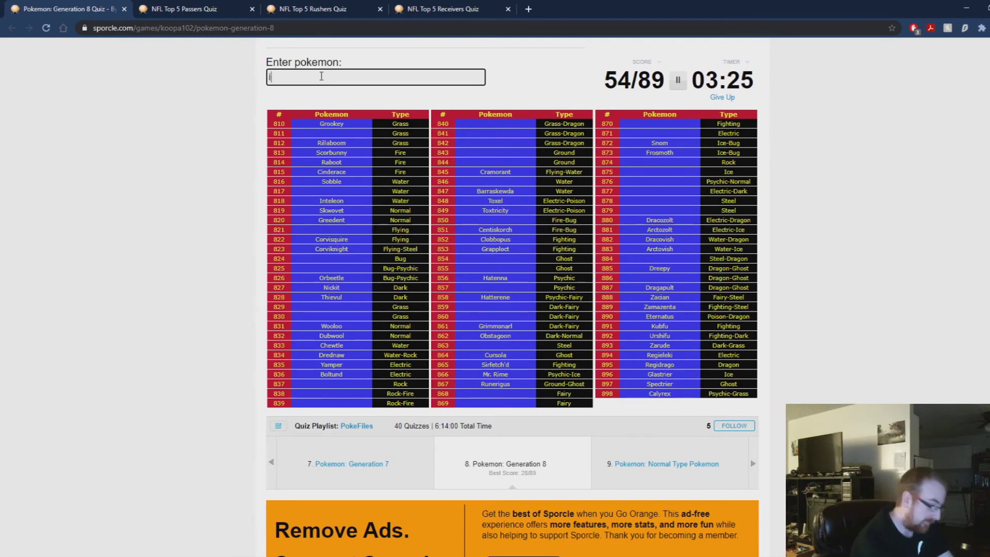
pyautogui.write('mmp')
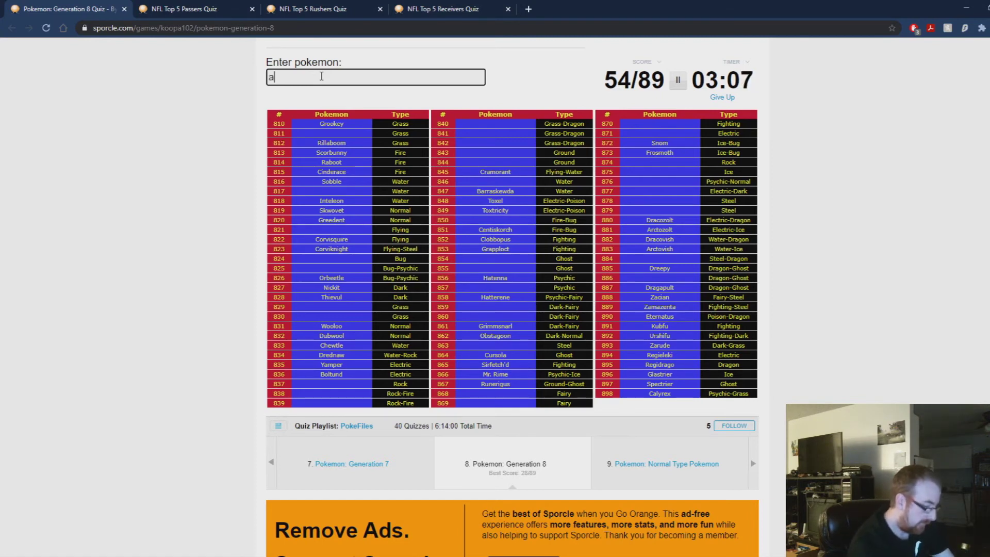
pyautogui.write('pplin')
pyautogui.write('s')
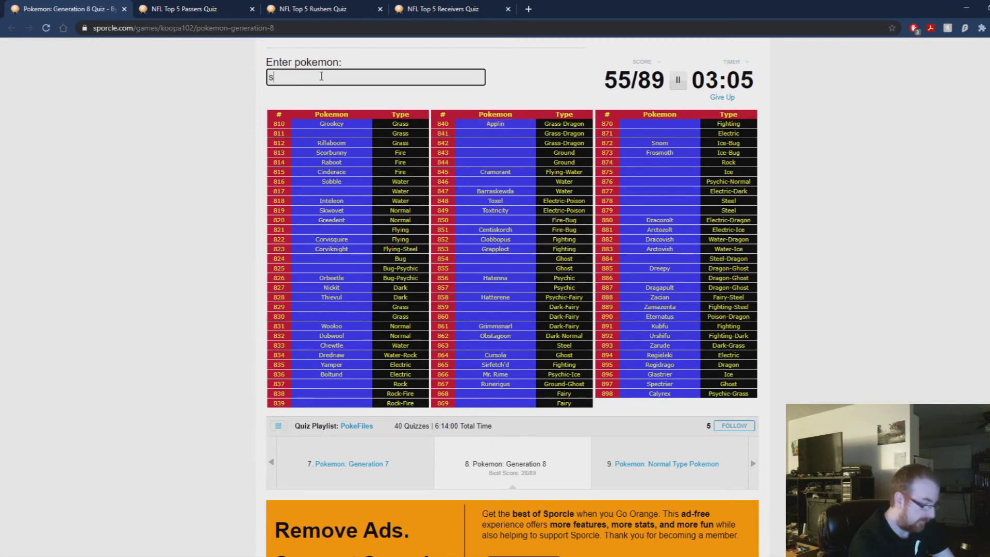
pyautogui.write('la')
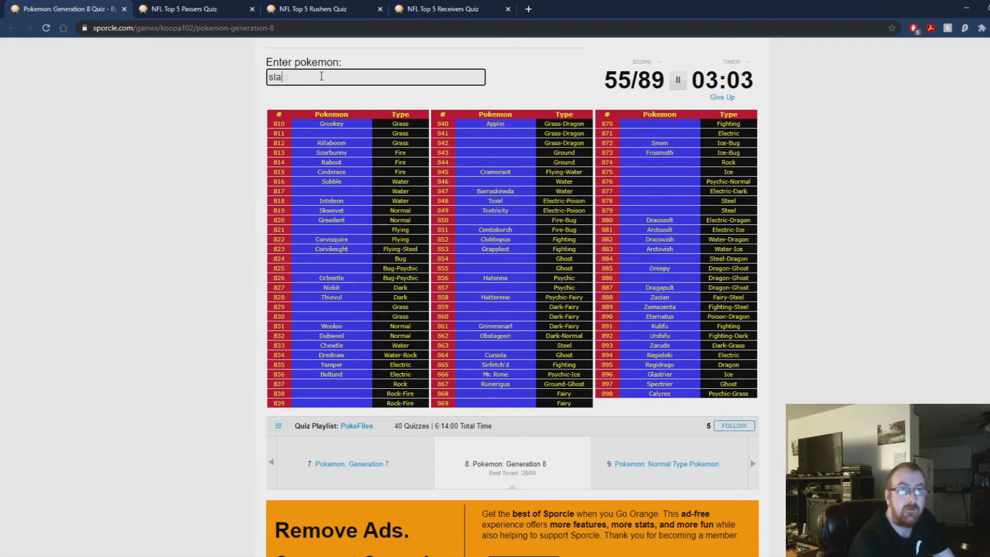
pyautogui.write('pppple')
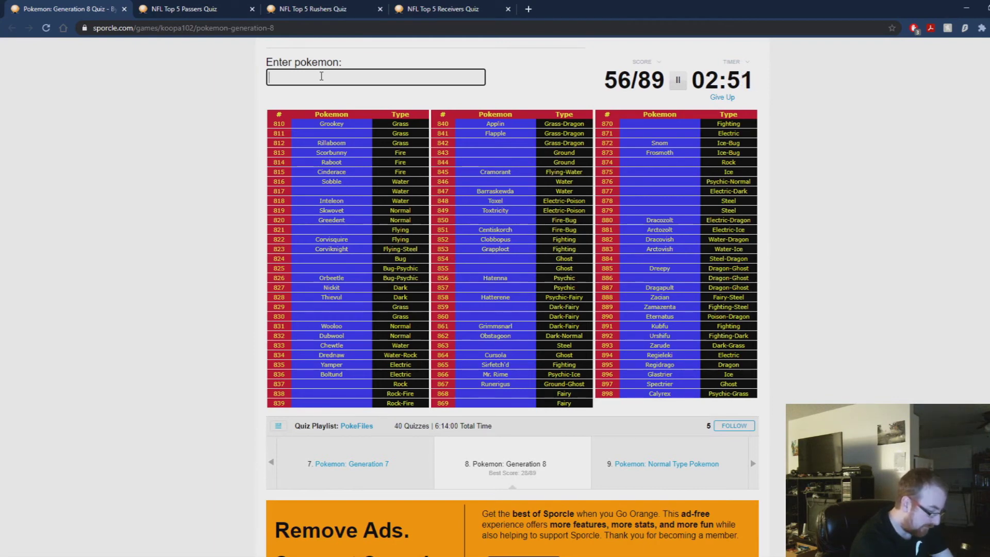
pyautogui.write('sini')
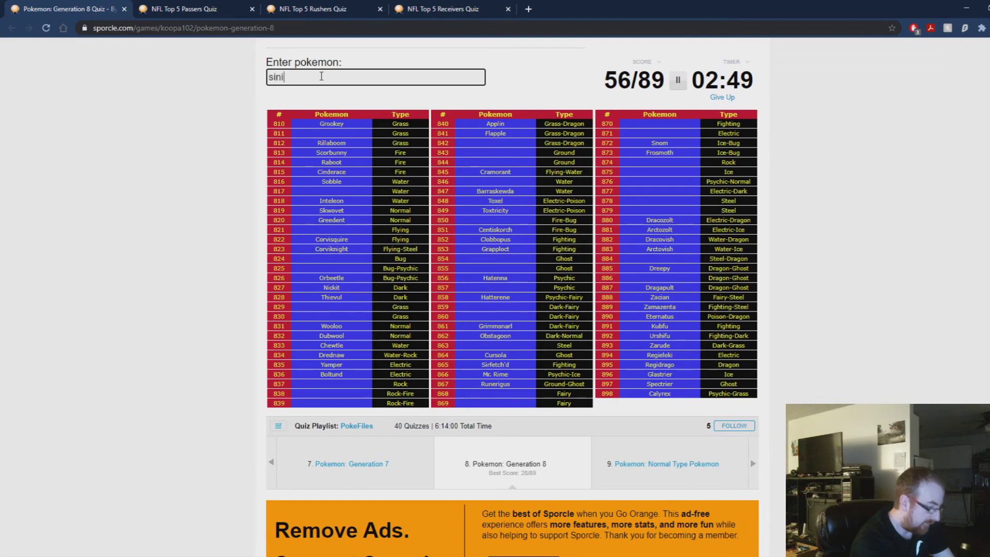
pyautogui.write('stea')
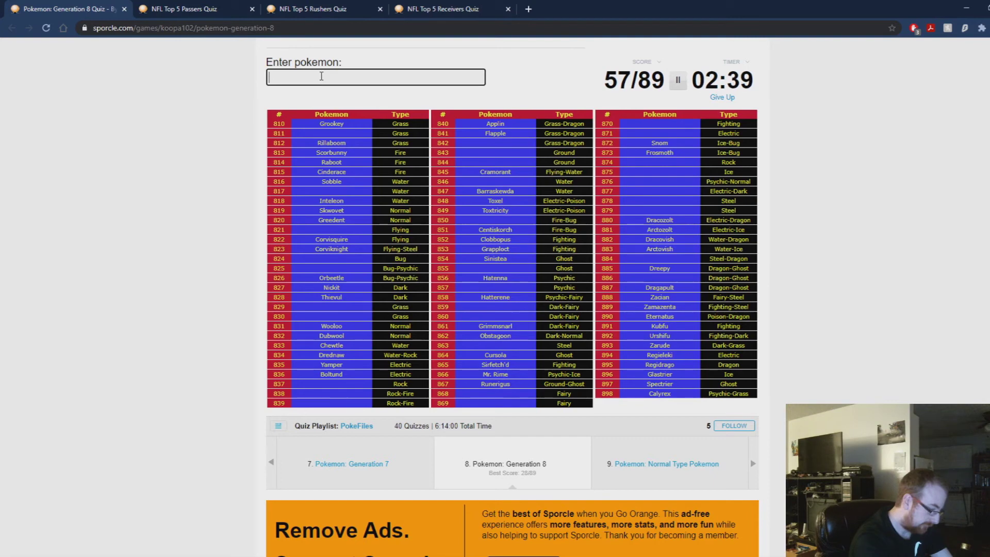
pyautogui.write('pol')
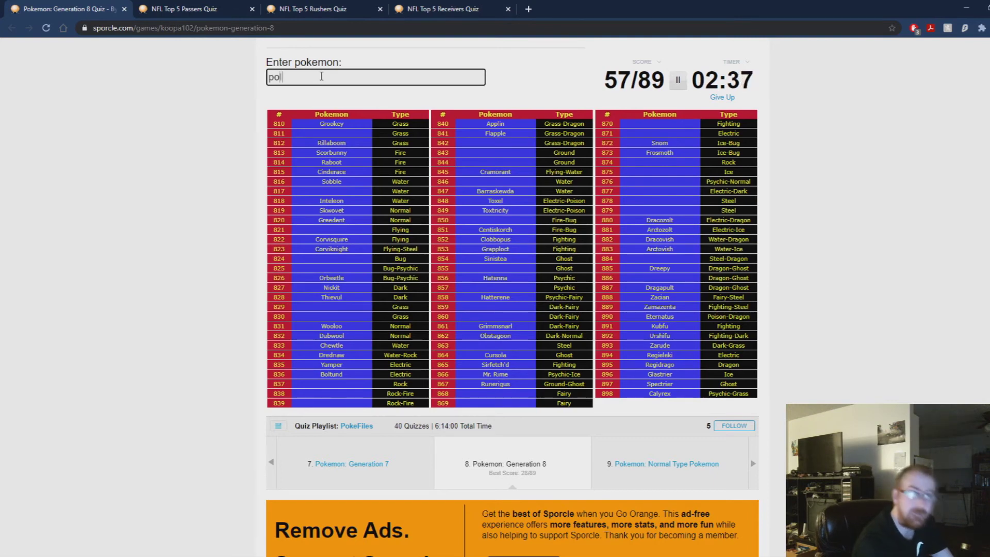
pyautogui.write('teagei')
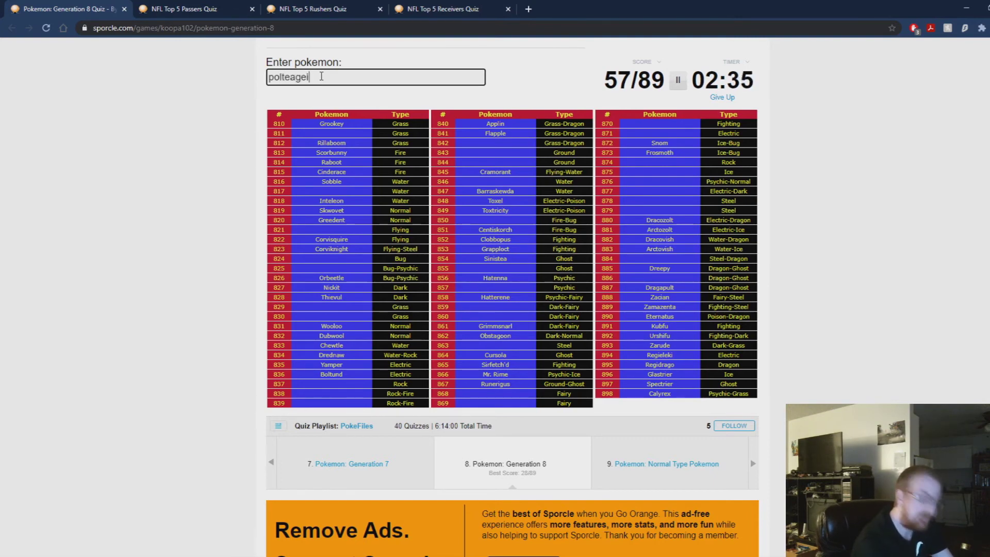
pyautogui.write('st')
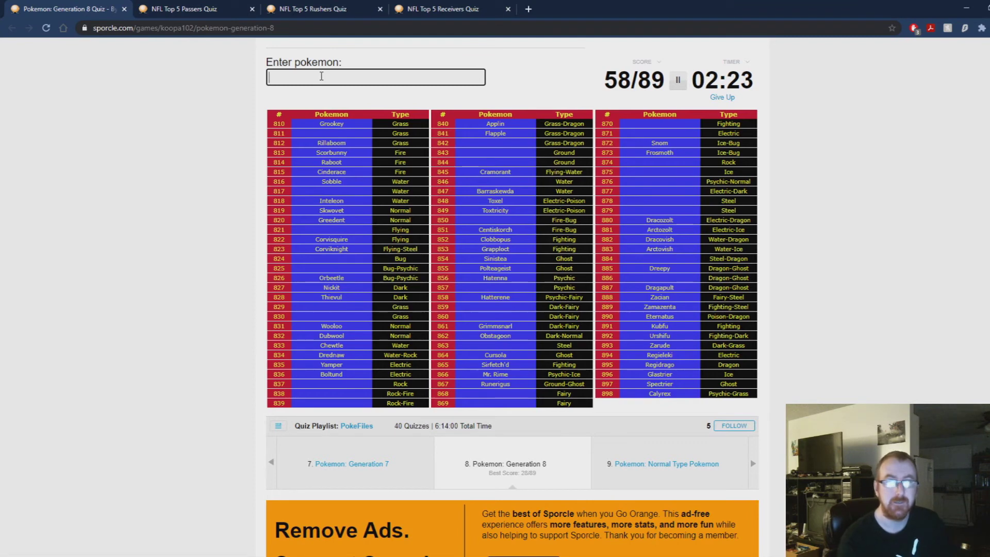
pyautogui.write('in')
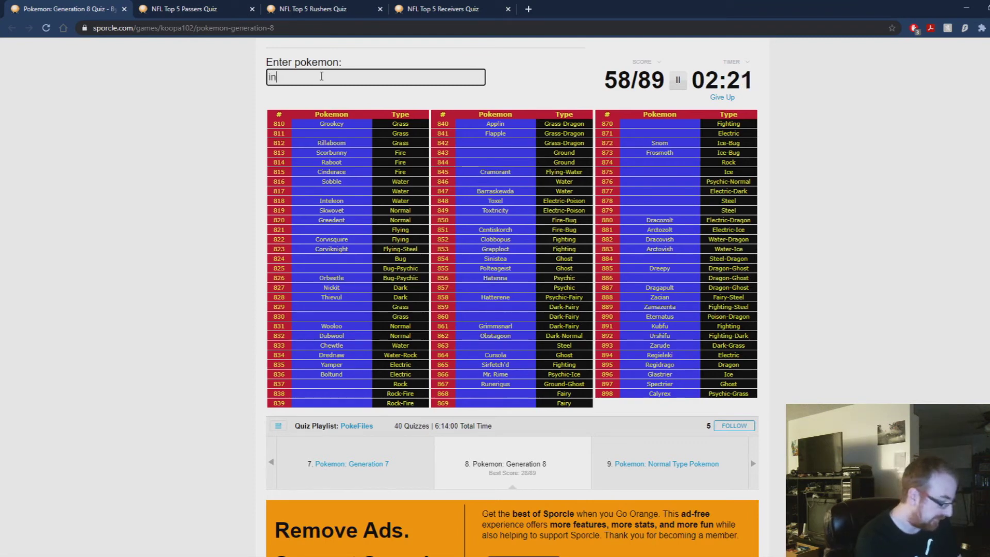
pyautogui.write('deedee')
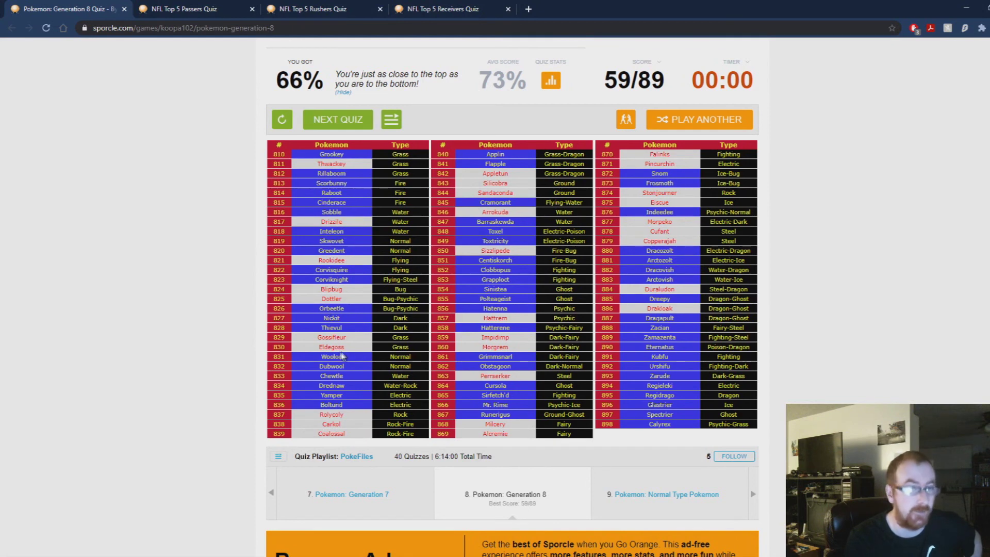
# Step: Highlight missed names Gossifleur, Eldegoss, Rolycoly, Carkol, Coalossal, Sandaconda and Sizzlipede in the results grid
pyautogui.moveTo(341, 355); pyautogui.dragTo(302, 338)
pyautogui.click(309, 348)
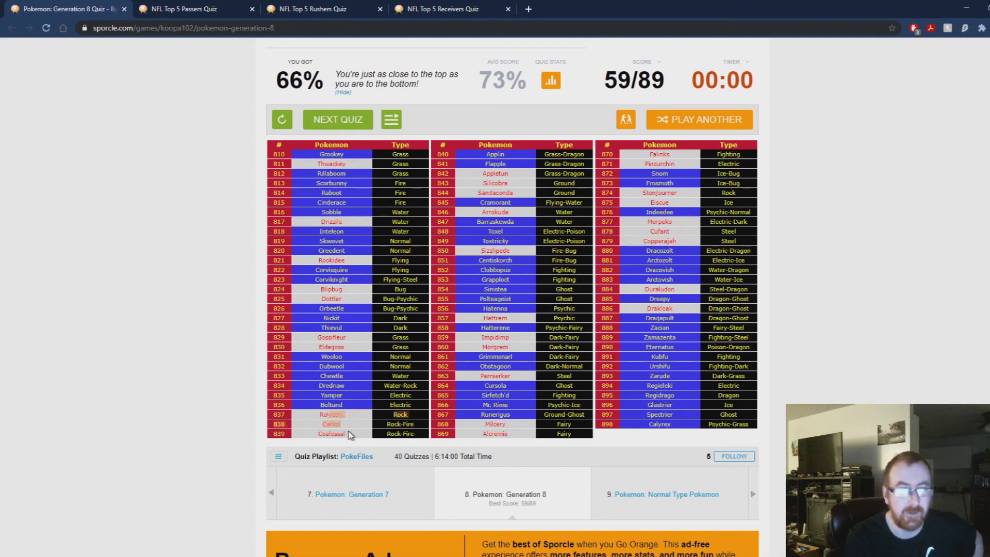
pyautogui.moveTo(347, 434); pyautogui.dragTo(323, 416)
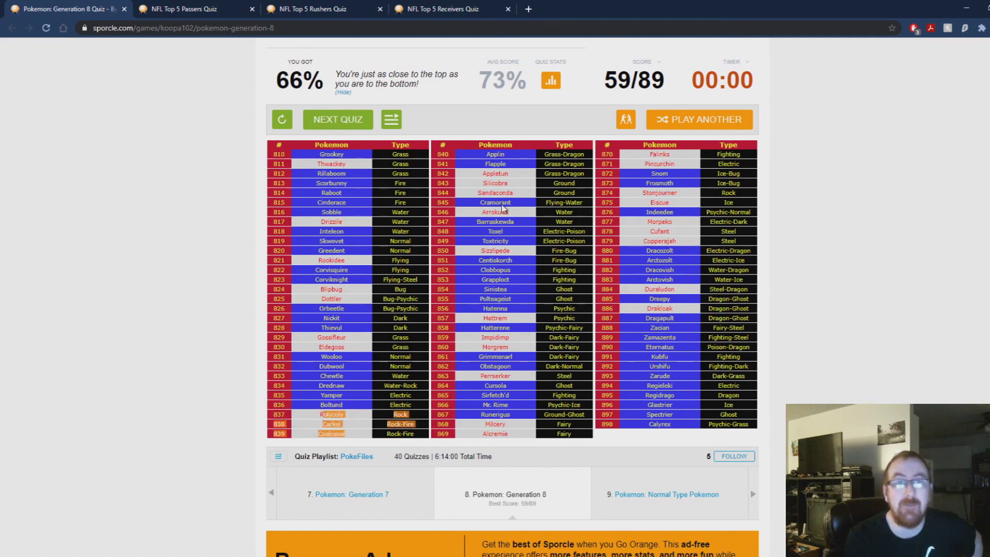
pyautogui.moveTo(510, 187); pyautogui.dragTo(503, 194)
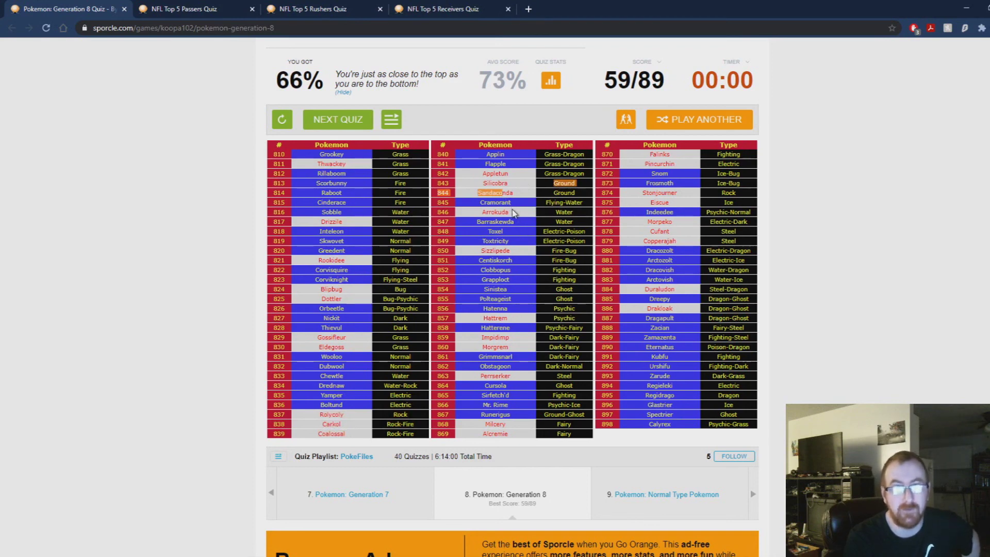
pyautogui.moveTo(579, 251); pyautogui.dragTo(478, 262)
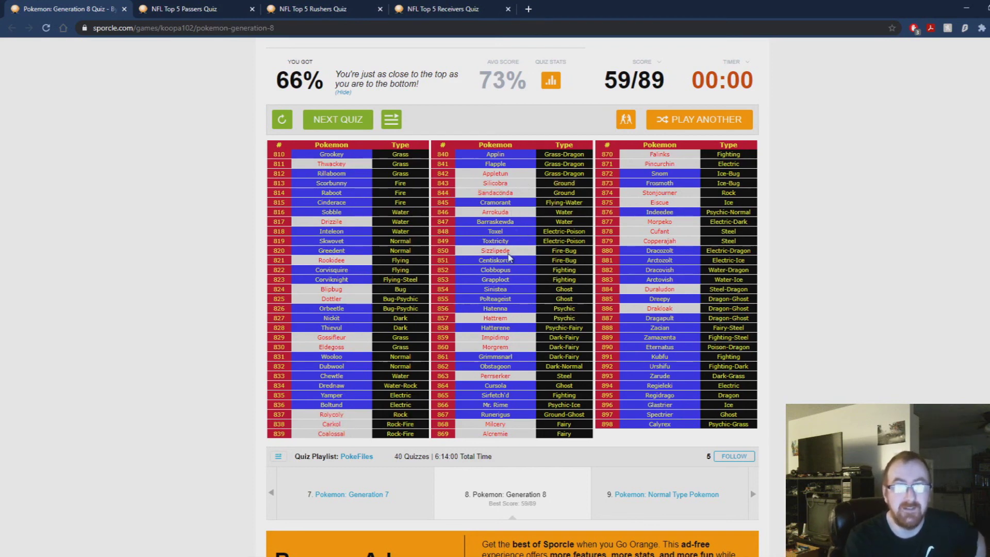
pyautogui.doubleClick(474, 256)
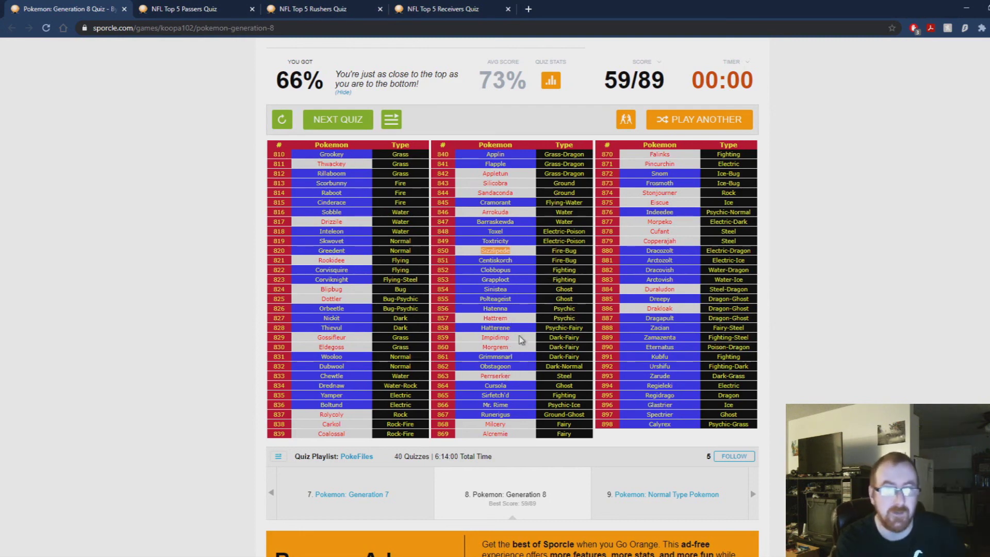
# Step: Highlight missed Perrserker, Falinks, Morpeko, Duraludon and rows 880–888, then clear the highlight
pyautogui.moveTo(511, 380); pyautogui.dragTo(481, 370)
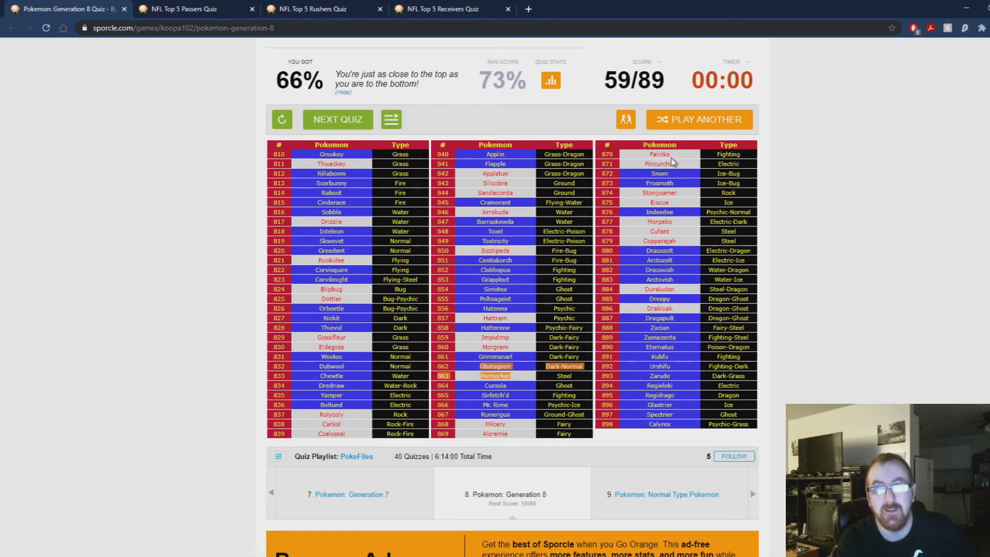
pyautogui.moveTo(672, 161); pyautogui.dragTo(647, 159)
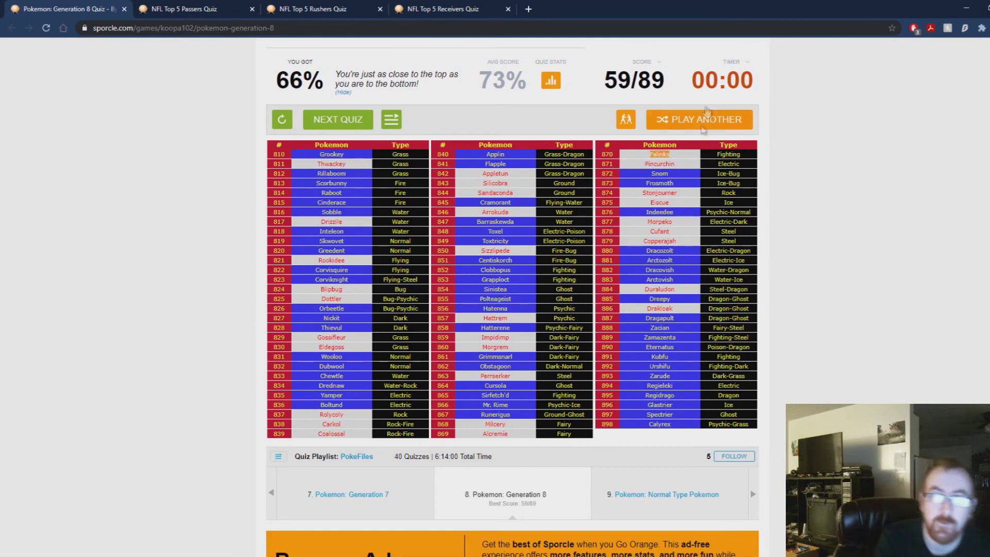
pyautogui.click(666, 221)
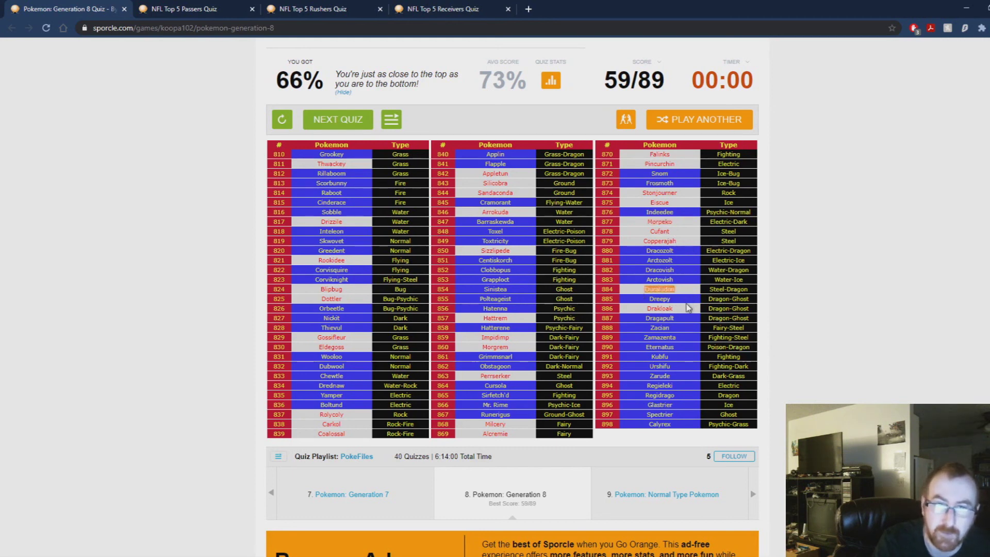
pyautogui.moveTo(687, 308); pyautogui.dragTo(494, 308)
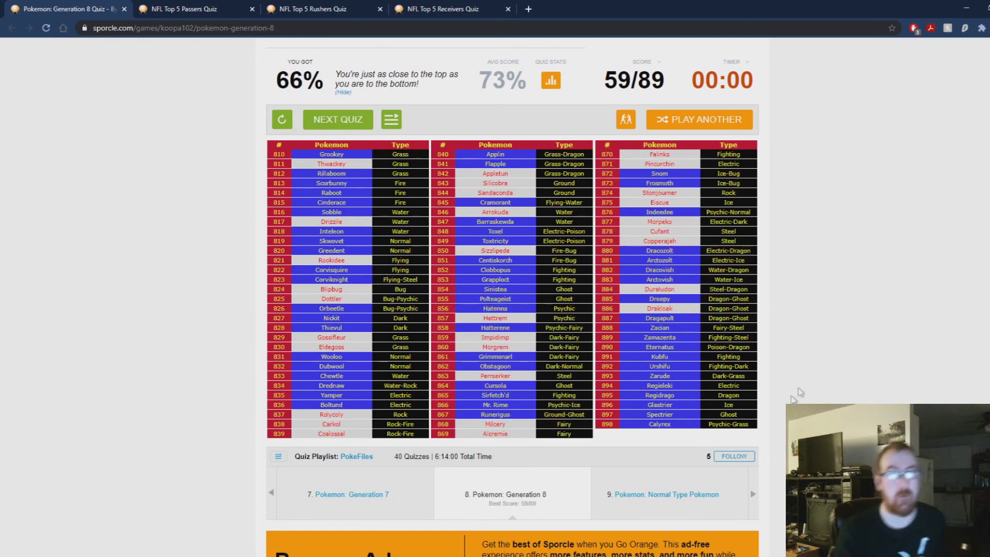
pyautogui.moveTo(747, 328); pyautogui.dragTo(730, 250)
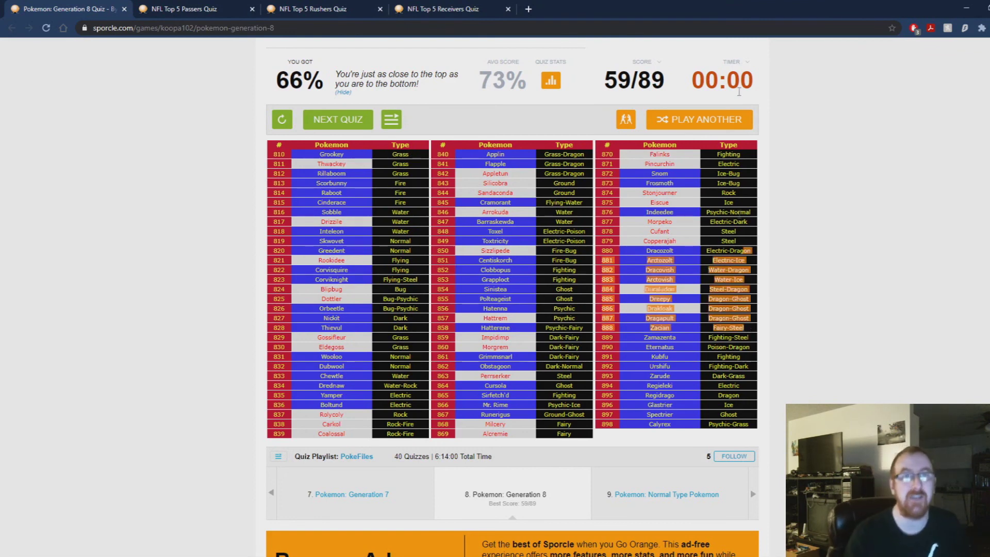
pyautogui.click(499, 127)
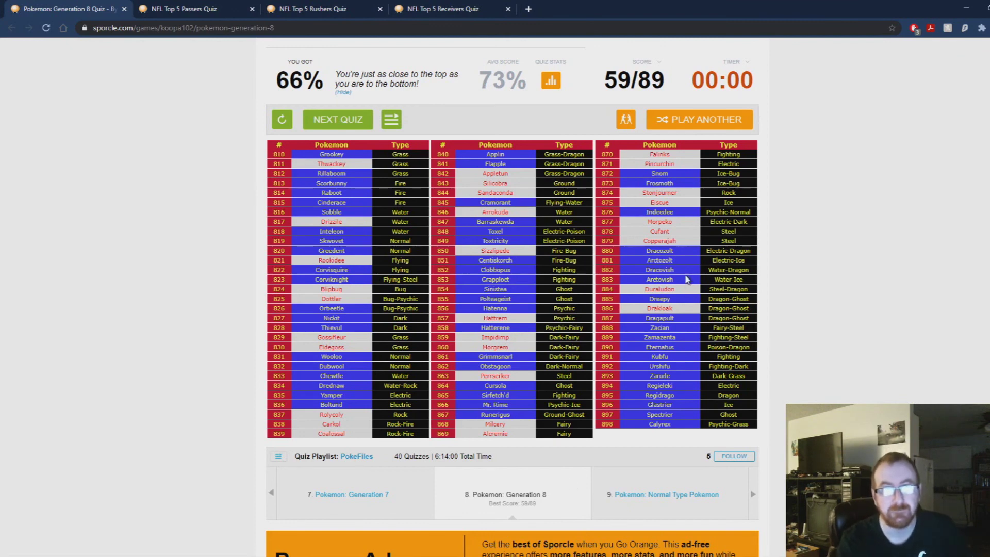
pyautogui.scroll(-1, 706, 289)
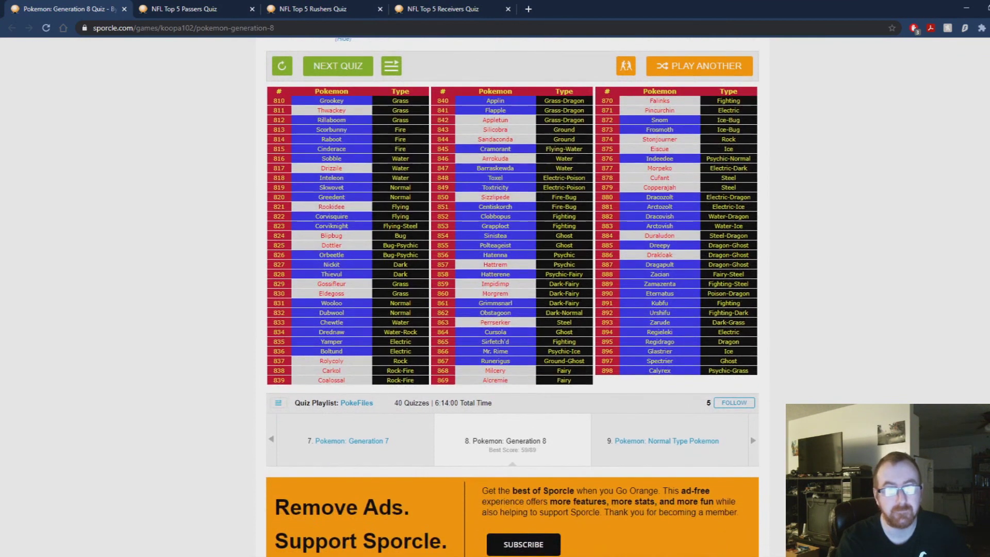